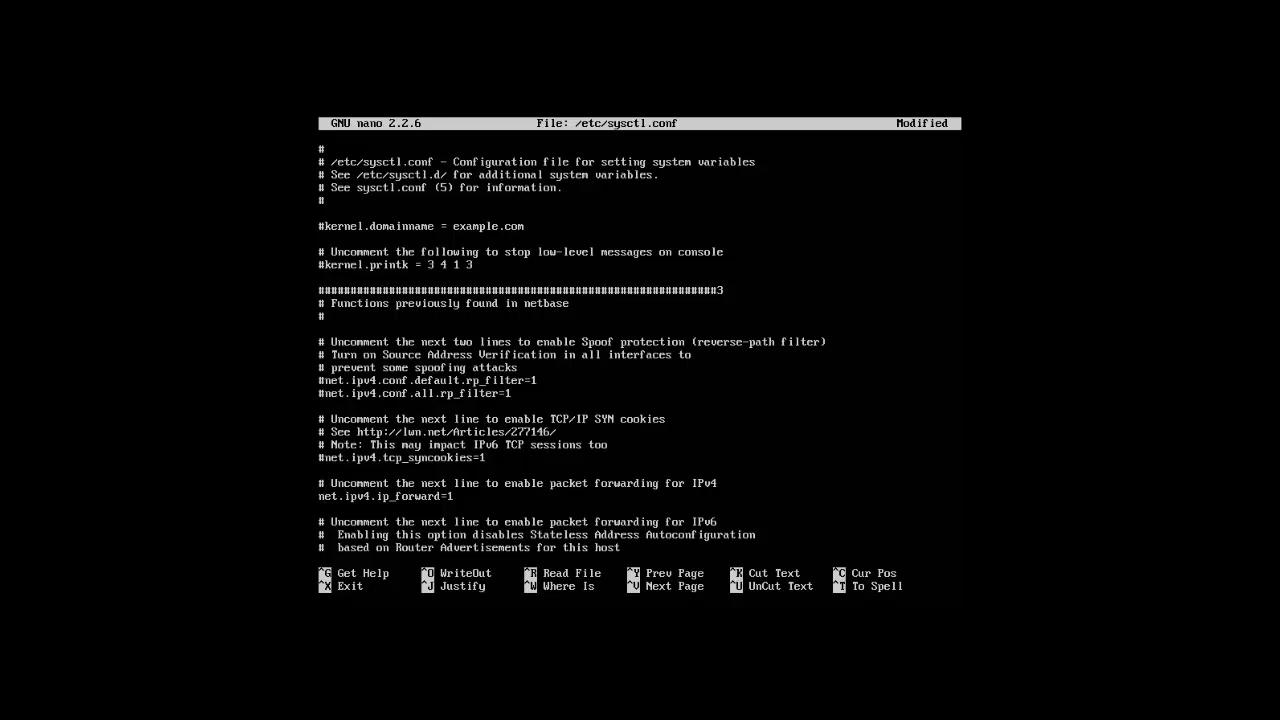
# Save /etc/sysctl.conf with IPv4 packet forwarding enabled, exit nano and clear the terminal
pyautogui.hotkey('ctrl', 'o')
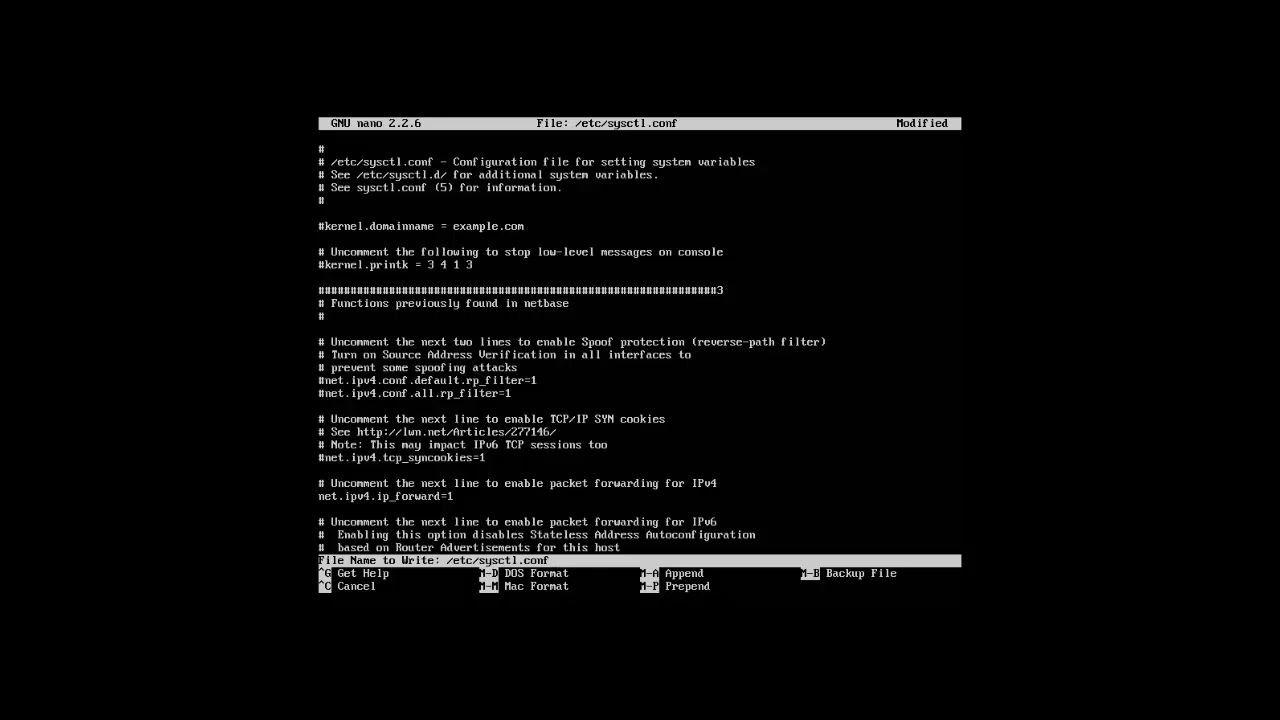
pyautogui.press('Return')
pyautogui.hotkey('ctrl', 'x')
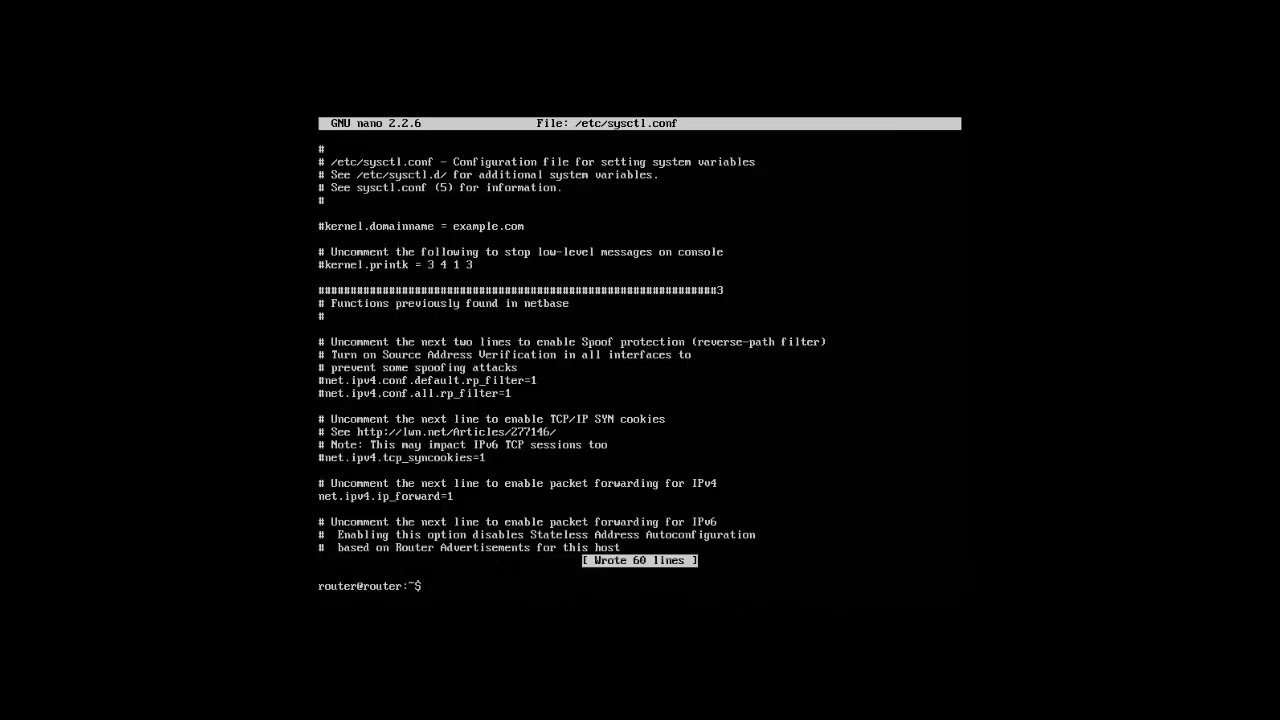
pyautogui.write('clear')
pyautogui.press('Return')
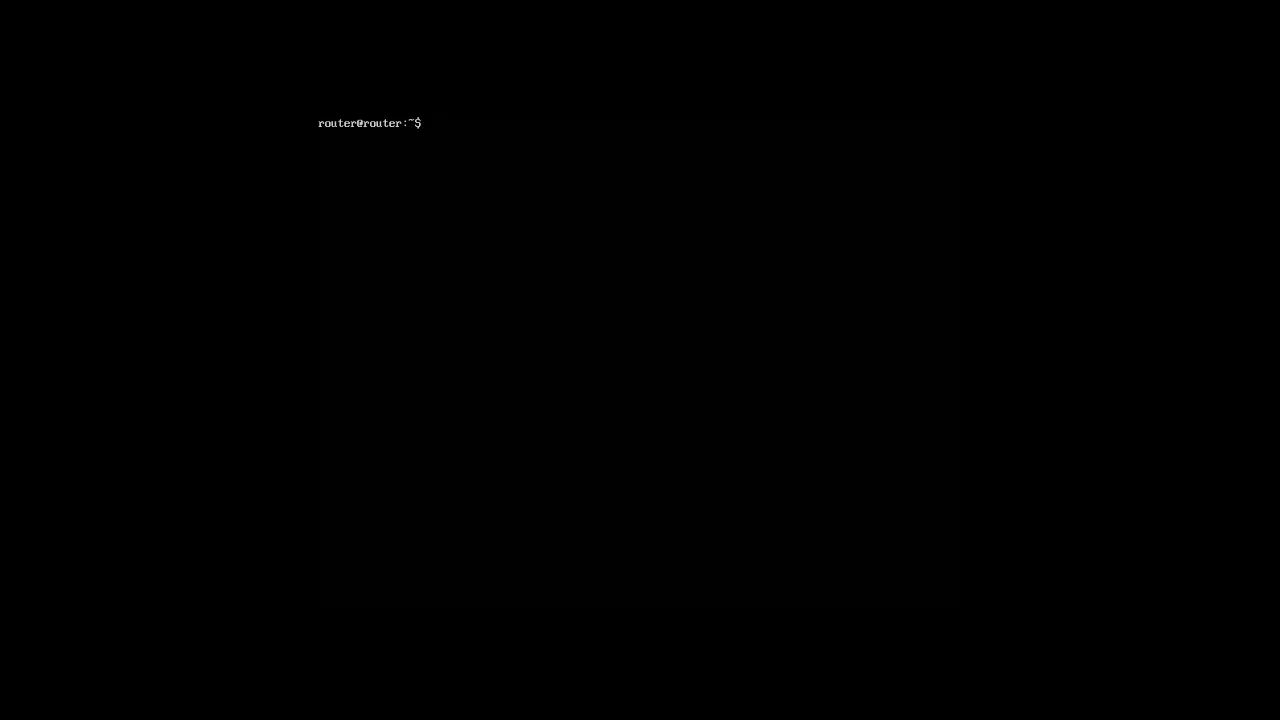
# List the router's active network interfaces with ifconfig, and list all interfaces including inactive ones with ifconfig -a
pyautogui.write('ifconfig')
pyautogui.press('Return')
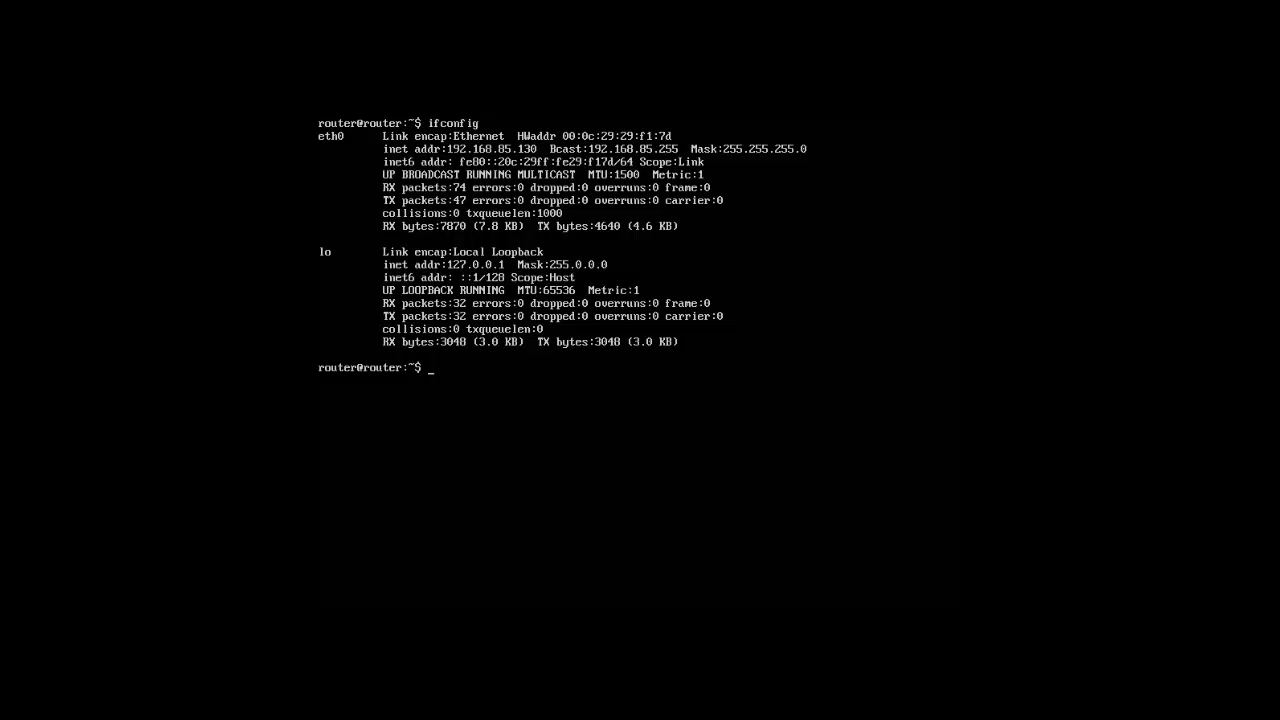
pyautogui.write('ifconfig -a')
pyautogui.press('Return')
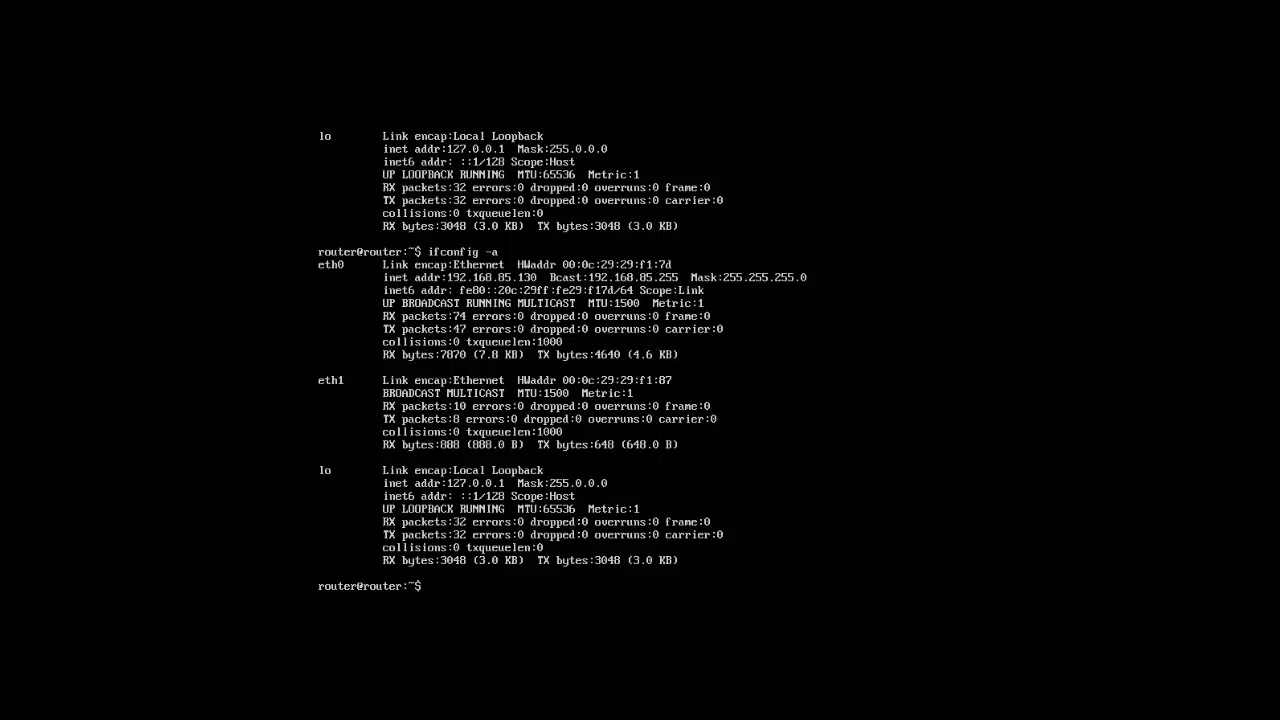
# Bring up the eth1 interface on the router with sudo ifup
pyautogui.write('d')
pyautogui.write('udo ifup ')
pyautogui.write('eth1')
pyautogui.press('Return')
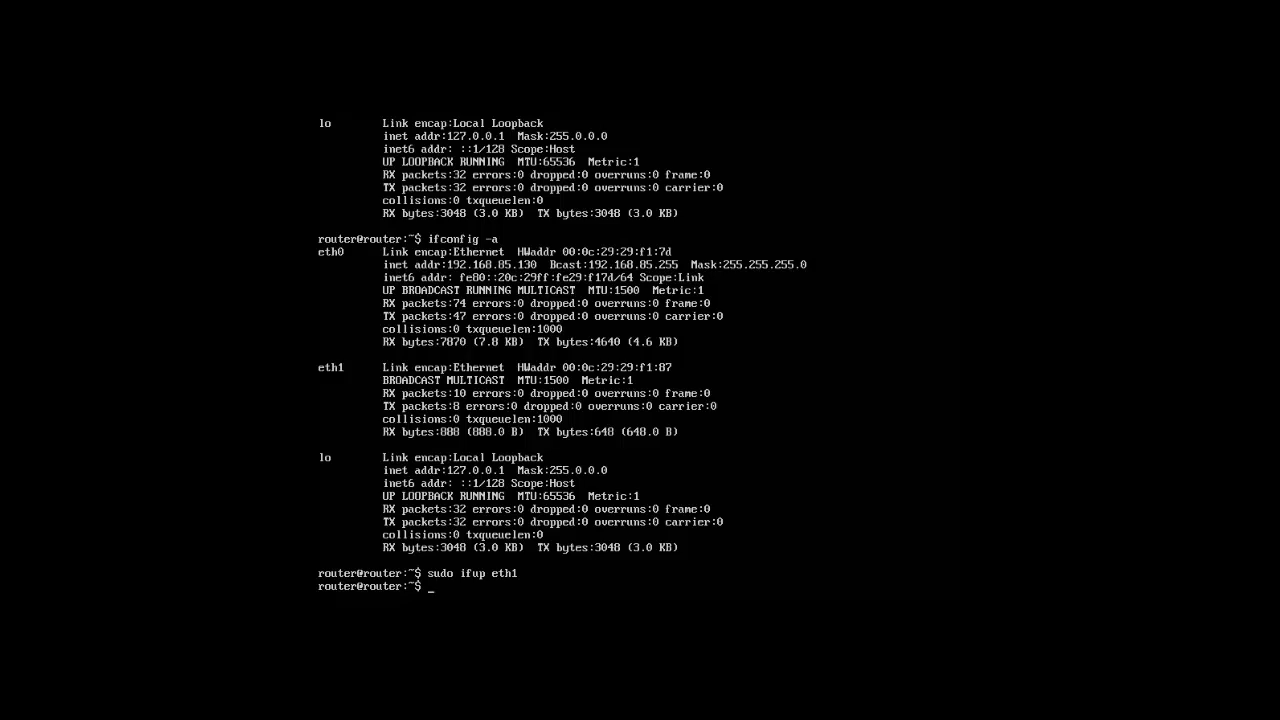
# Clear the terminal and run ifconfig again to check the configuration of eth0 and eth1
pyautogui.write('clear')
pyautogui.press('Return')
pyautogui.write('i')
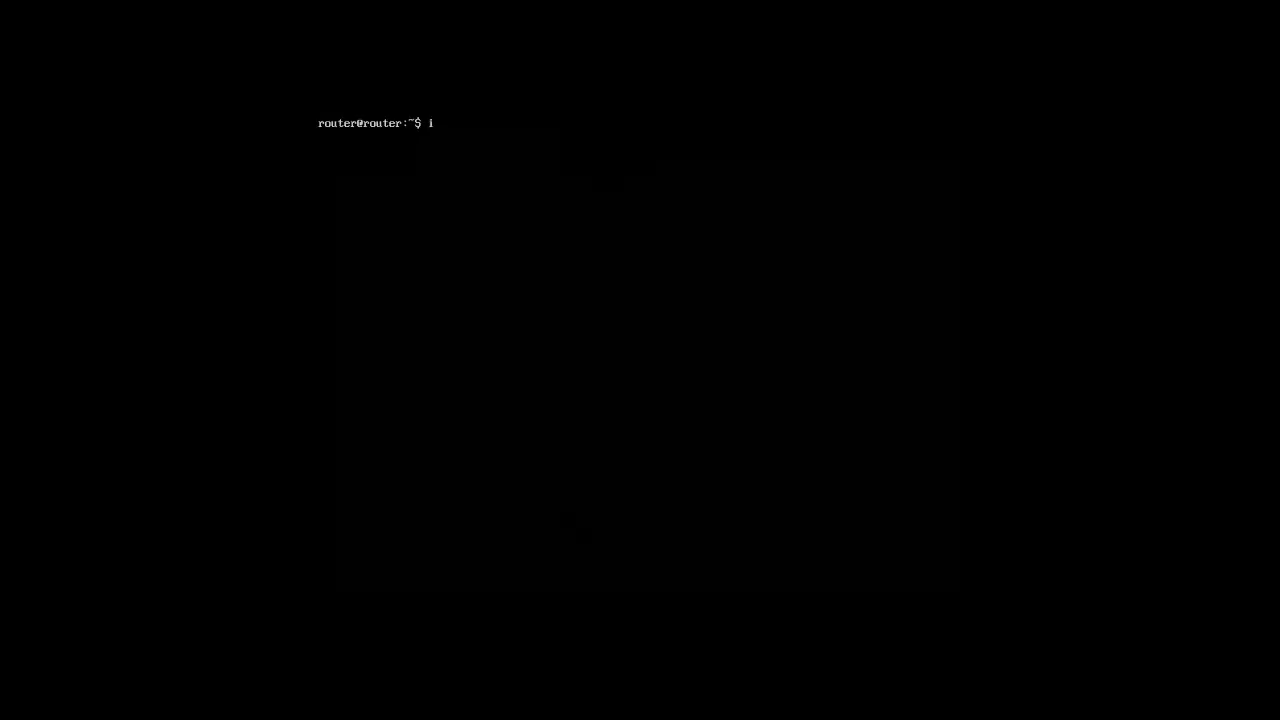
pyautogui.write('fconfig')
pyautogui.press('Return')
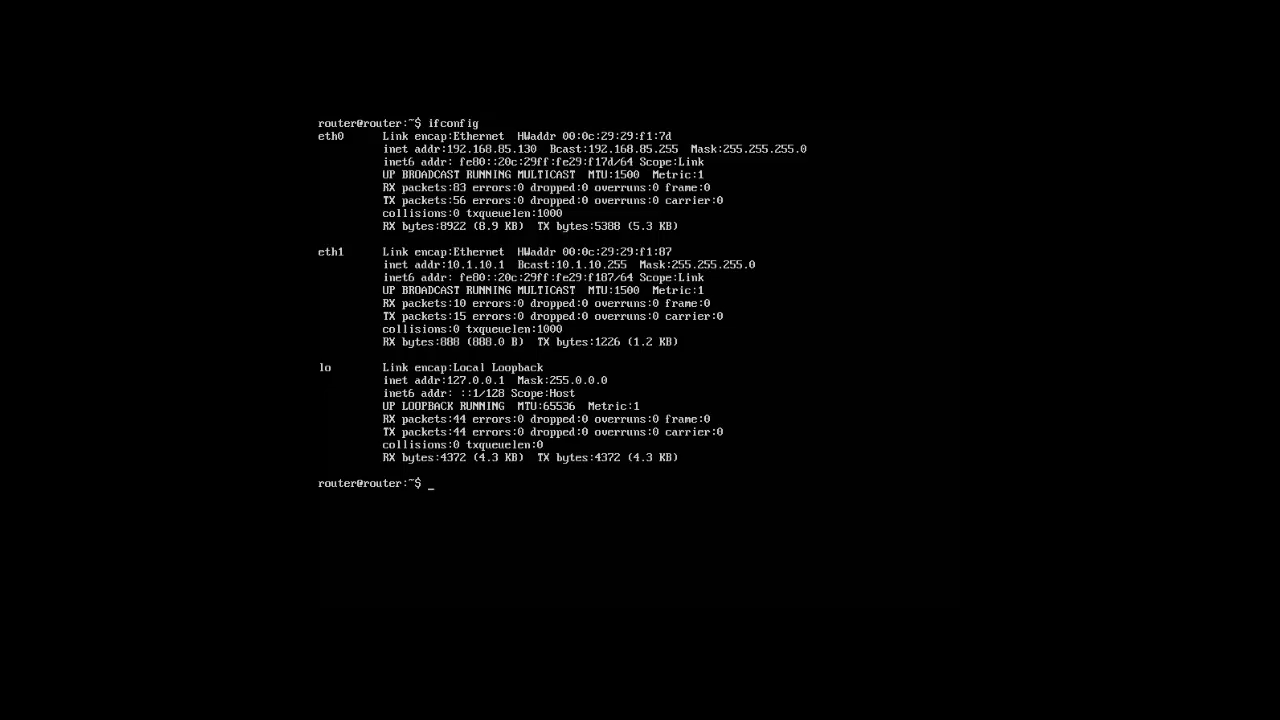
# Switch to the Ubuntu client's Terminal and try to run /etc/network/interfaces with sudo, entering the account password
pyautogui.hotkey('ctrl', 'alt')
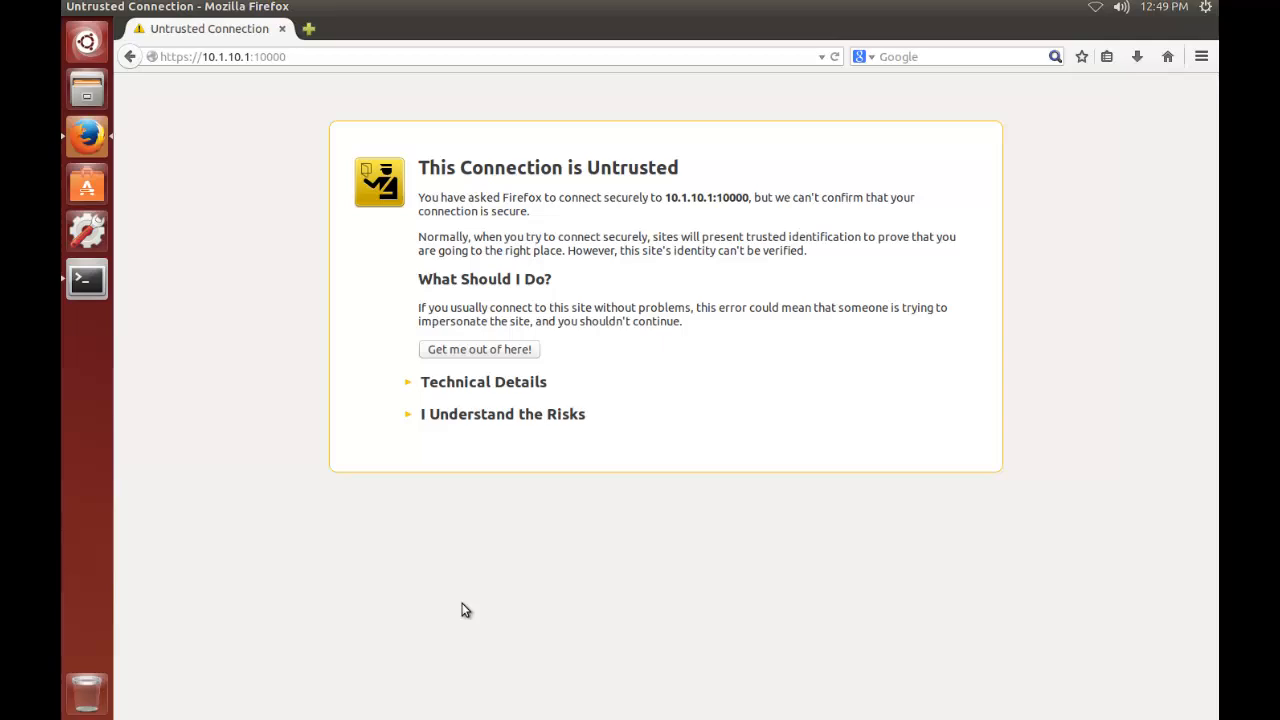
pyautogui.click(87, 281)
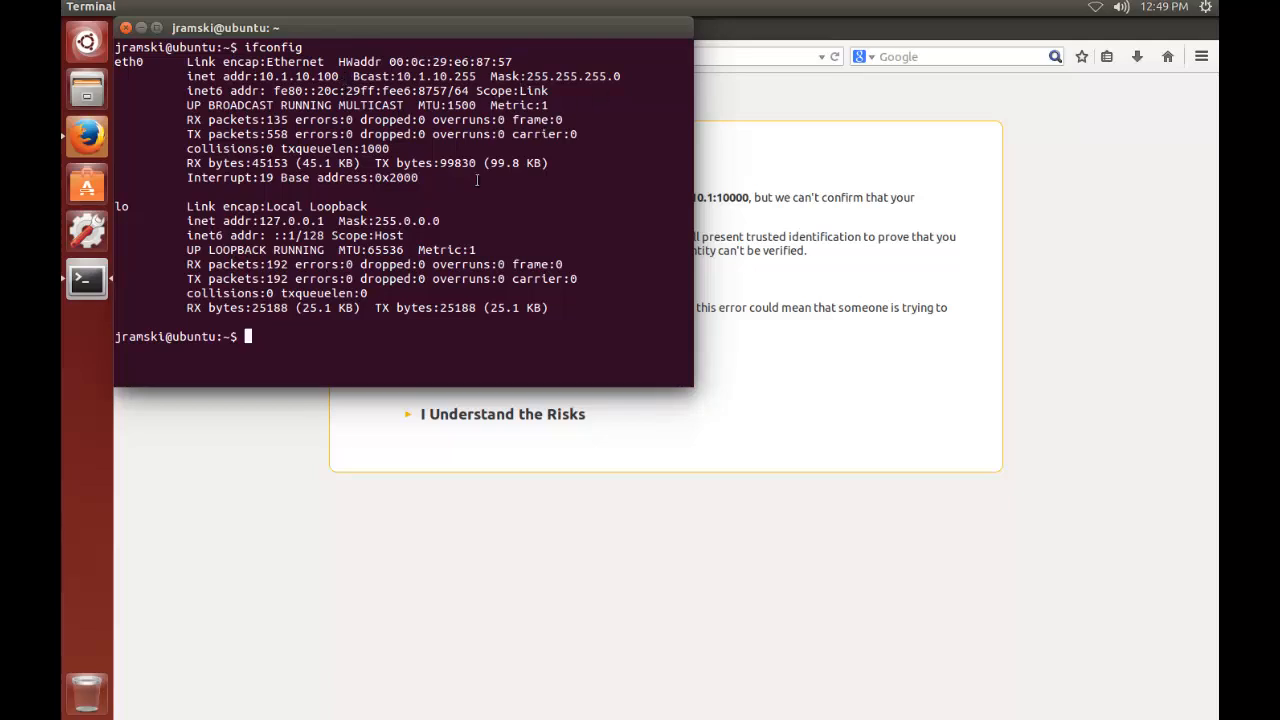
pyautogui.write('sudo /etc/network/')
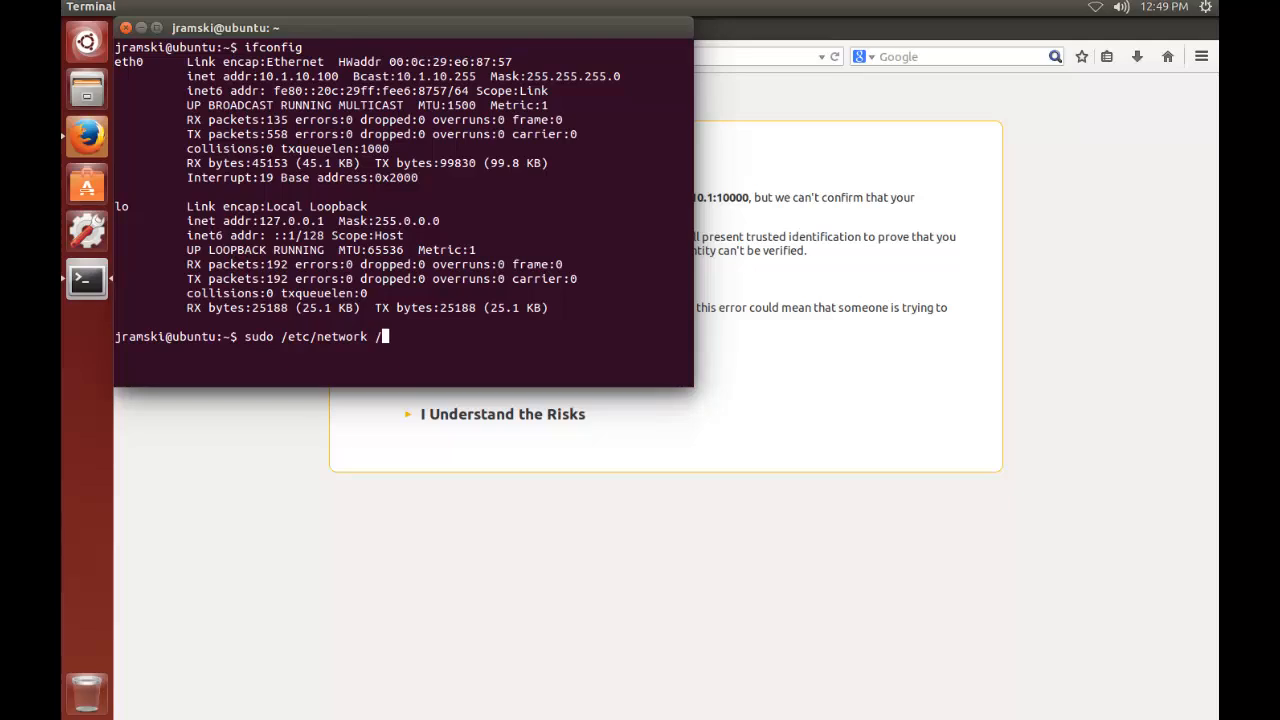
pyautogui.write('interfaces')
pyautogui.press('Return')
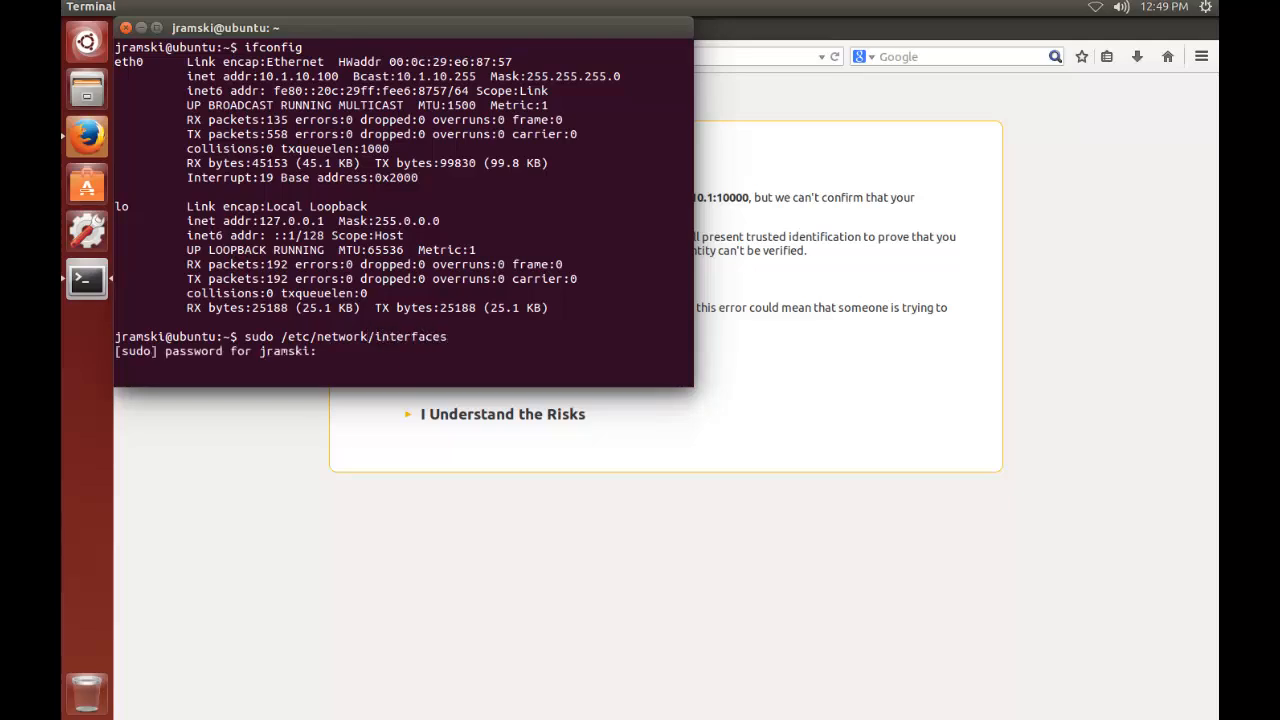
pyautogui.press('Return')
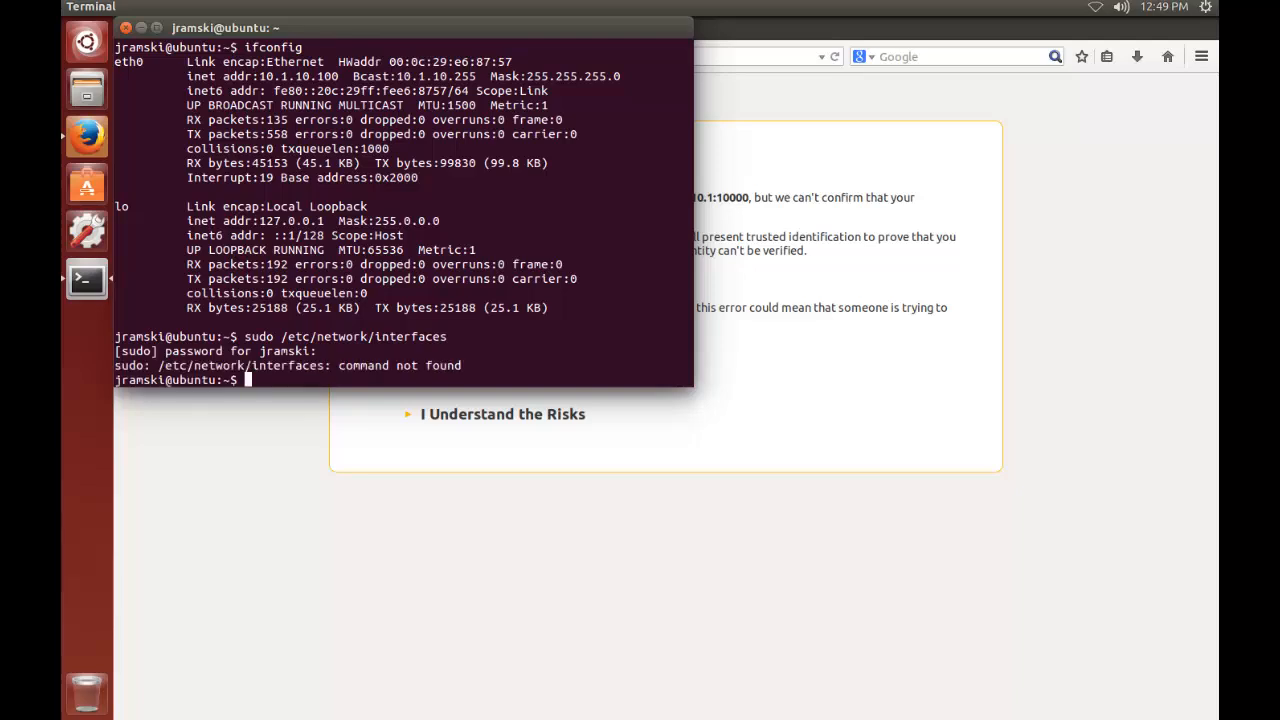
# Open /etc/network/interfaces in nano with sudo to review the static eth0 settings, exit without changes and minimize the terminal
pyautogui.press('Up')
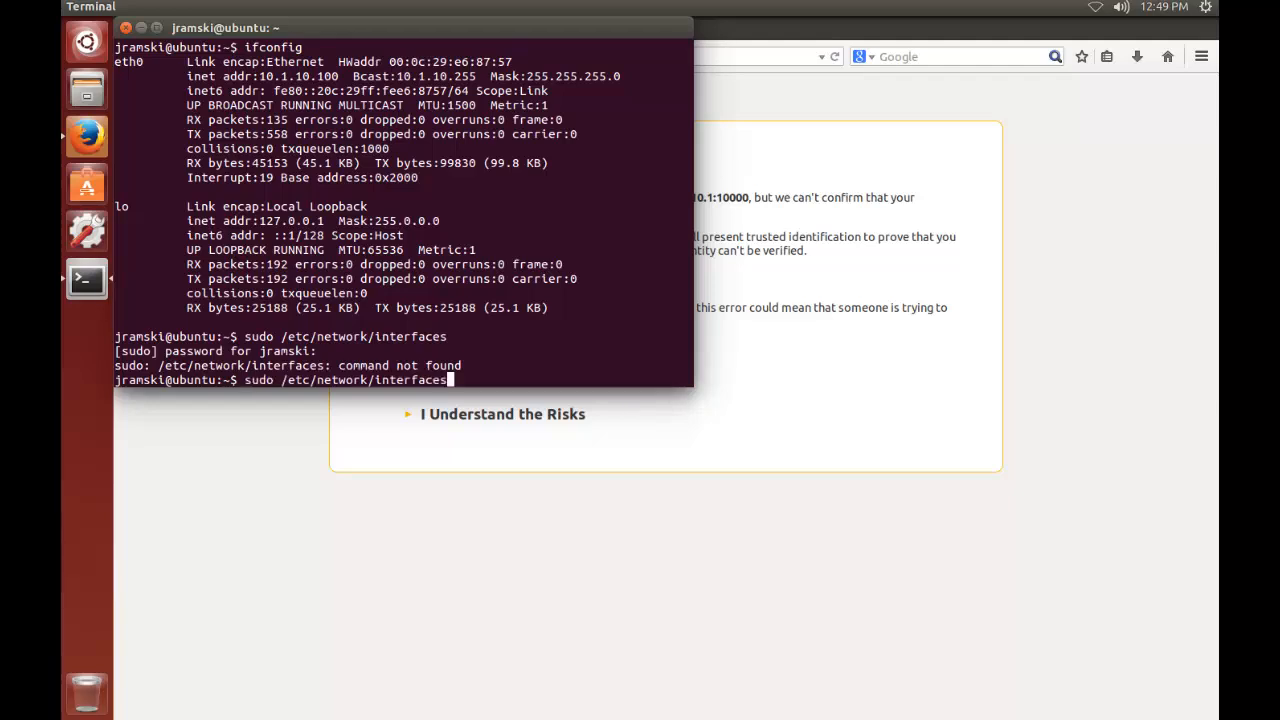
pyautogui.press('Left')
pyautogui.press('Left')
pyautogui.press('Left')
pyautogui.press('Left')
pyautogui.press('Left')
pyautogui.press('Left')
pyautogui.press('Left')
pyautogui.press('Left')
pyautogui.press('Left')
pyautogui.press('Left')
pyautogui.press('Left')
pyautogui.press('Left')
pyautogui.press('Left')
pyautogui.press('Left')
pyautogui.press('Left')
pyautogui.press('Left')
pyautogui.press('Left')
pyautogui.press('Left')
pyautogui.press('Left')
pyautogui.press('Left')
pyautogui.press('Left')
pyautogui.press('Left')
pyautogui.press('Left')
pyautogui.write('nano')
pyautogui.press('Return')
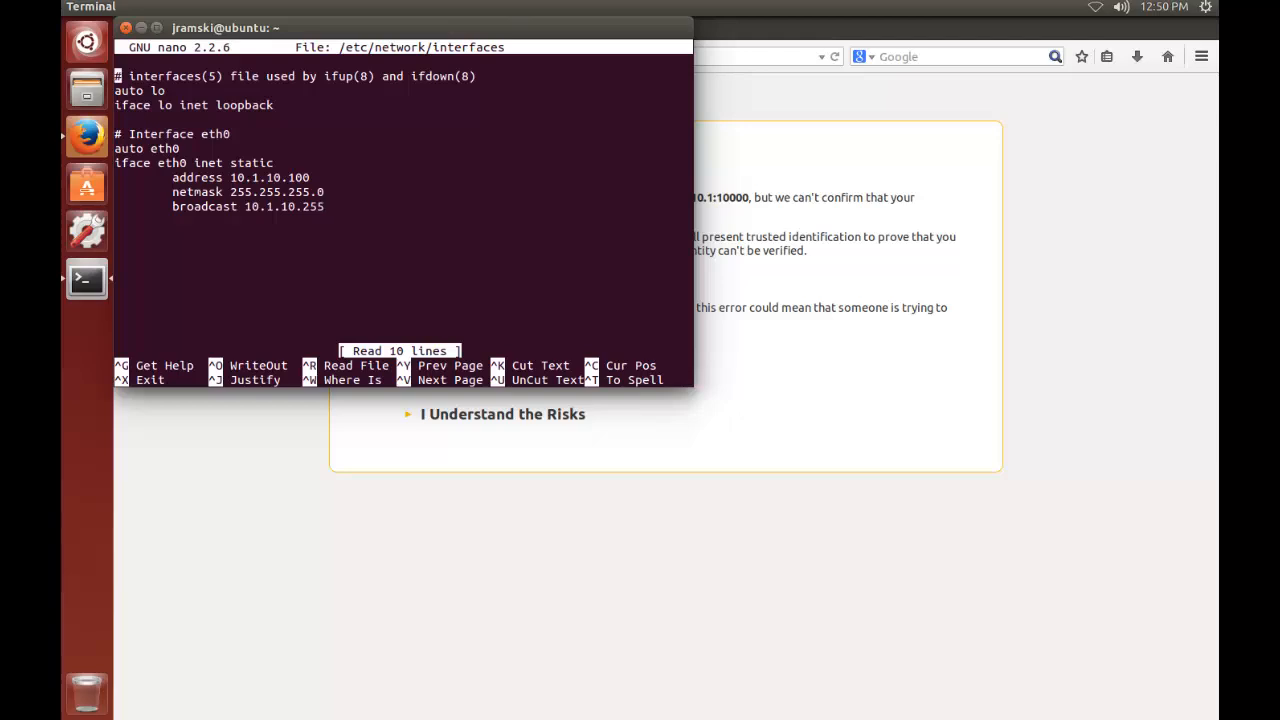
pyautogui.hotkey('ctrl', 'x')
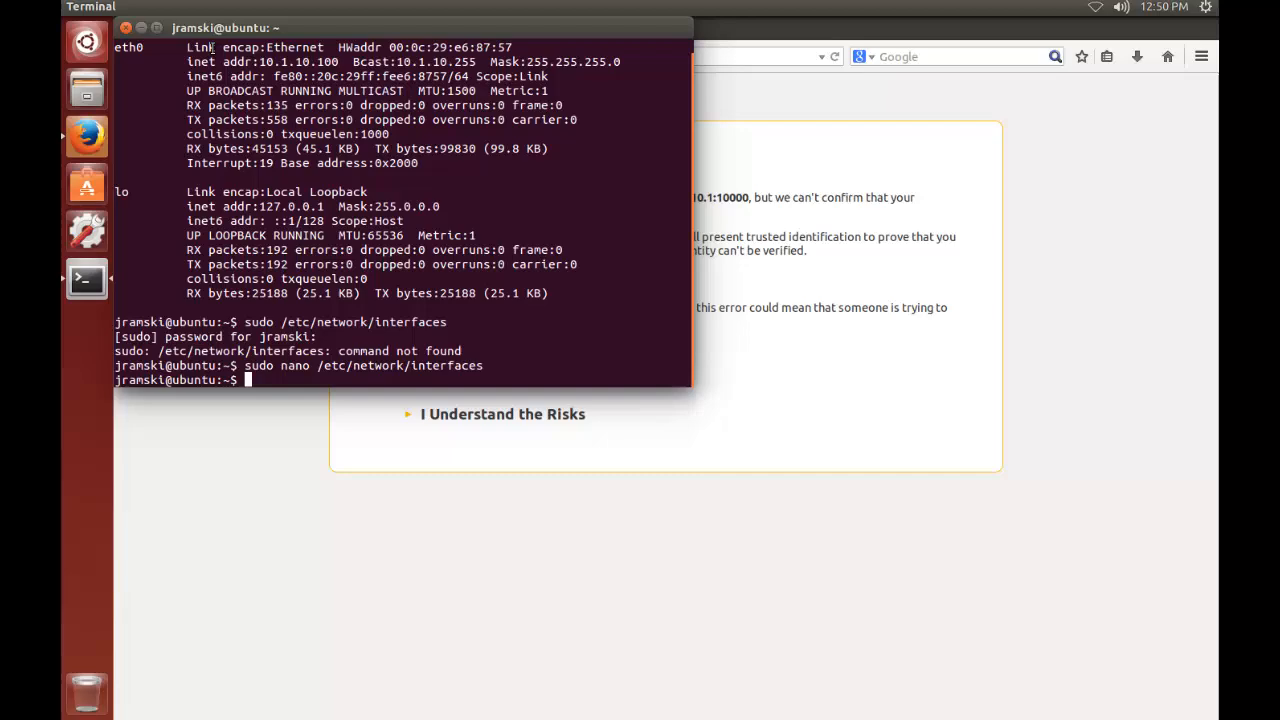
pyautogui.click(141, 27)
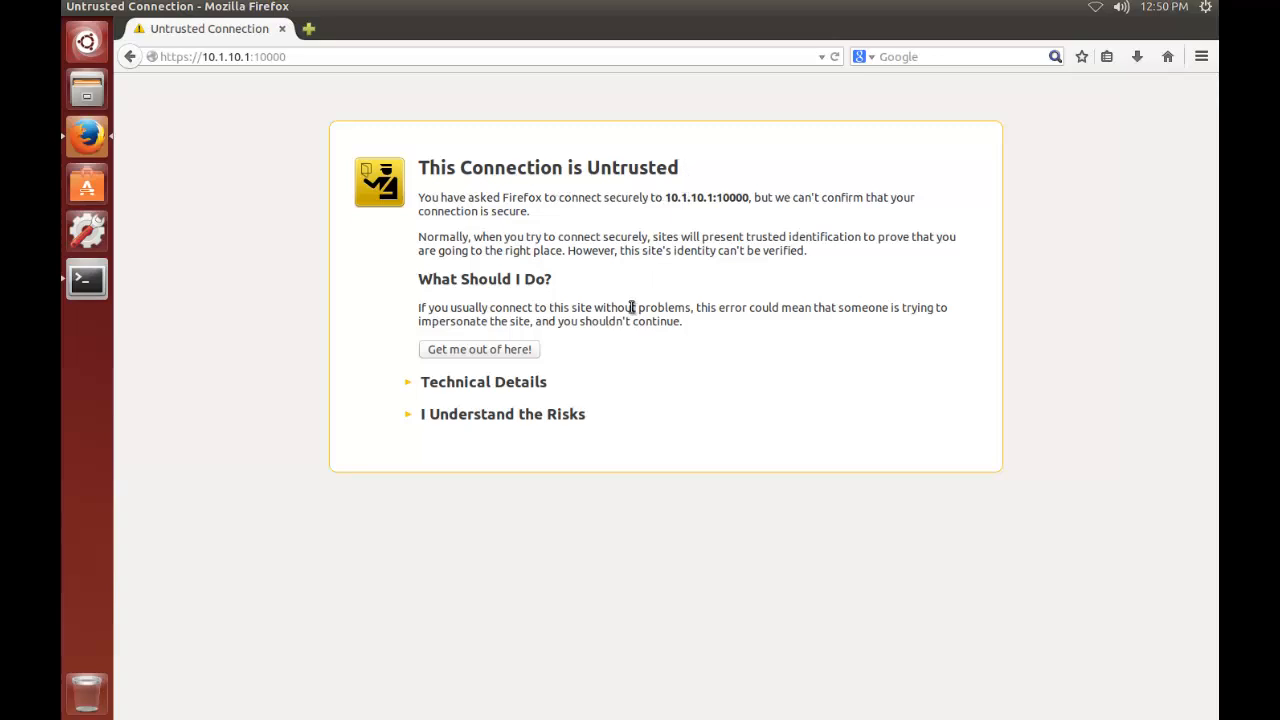
pyautogui.click(485, 418)
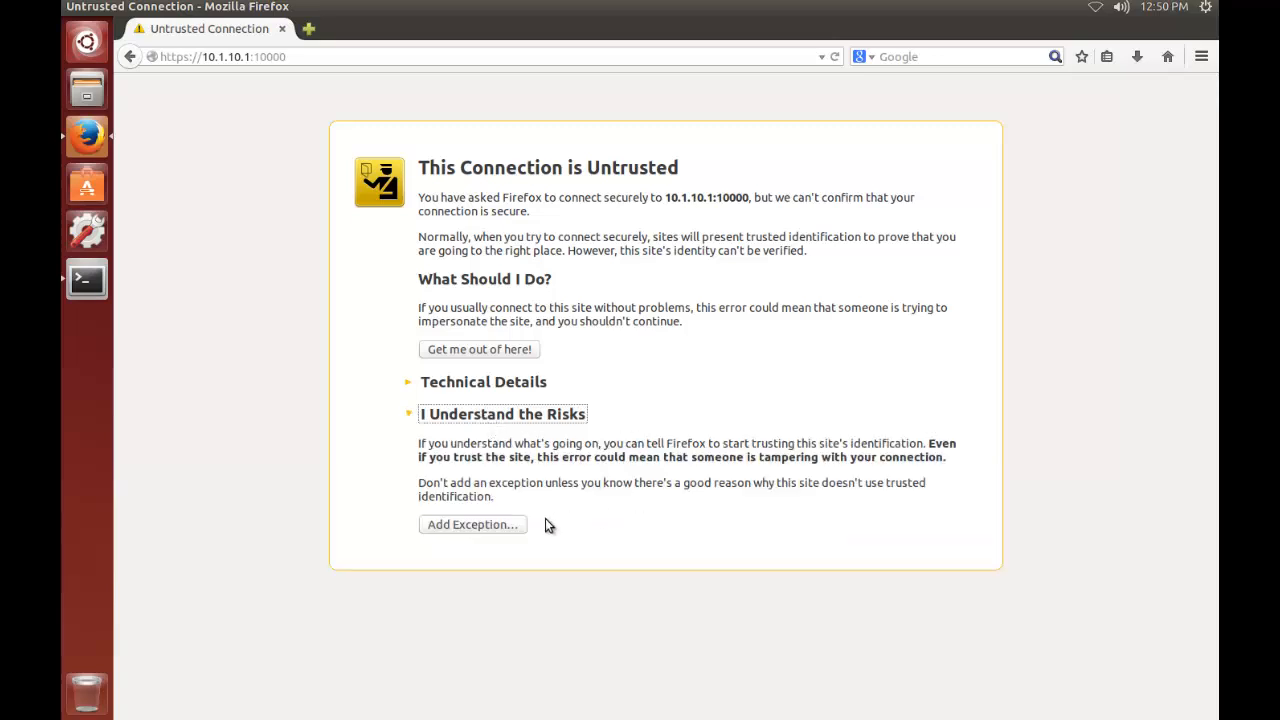
pyautogui.click(473, 524)
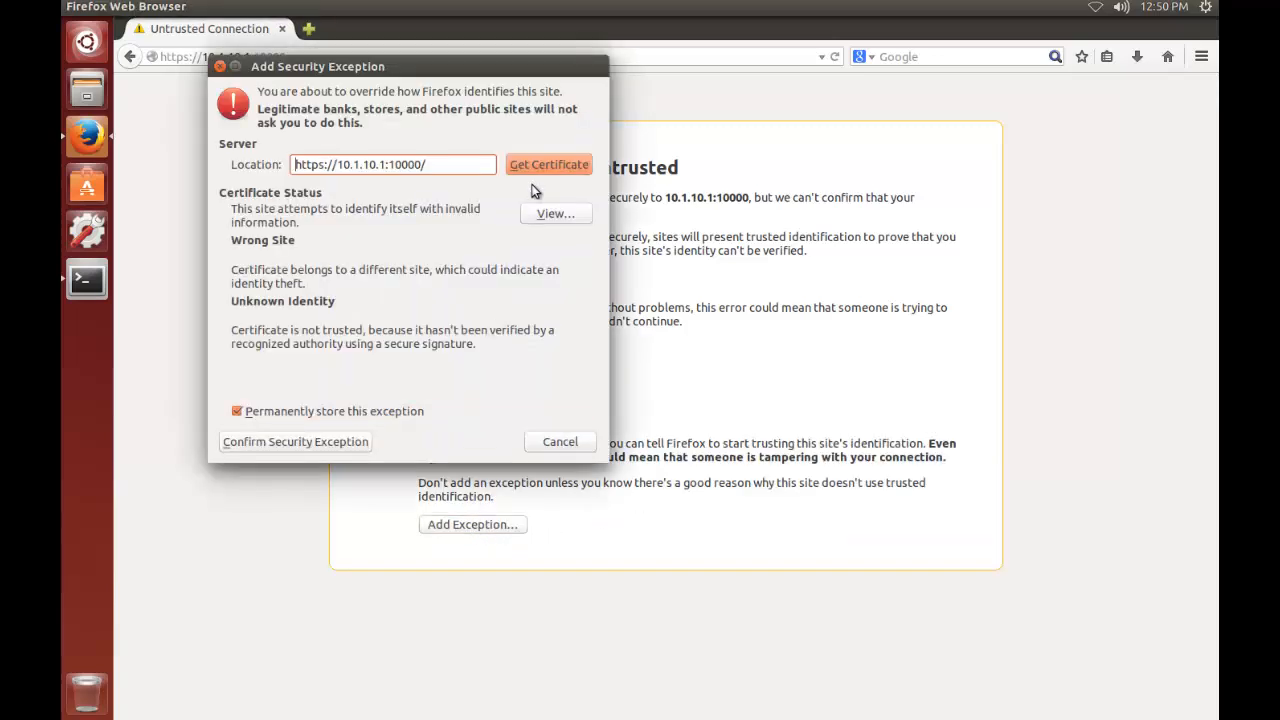
pyautogui.click(309, 444)
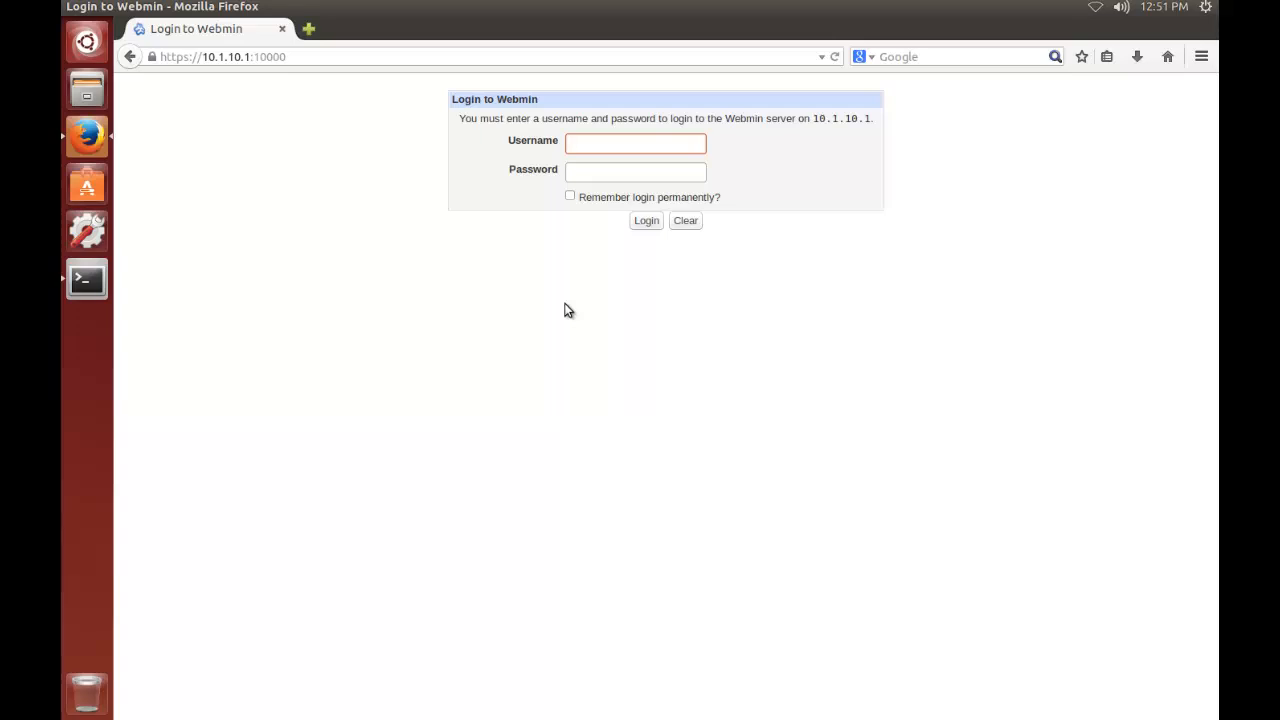
# Log in to Webmin as router with the account password, remember the login permanently, and dismiss the browser's password-saving offer
pyautogui.write('router')
pyautogui.press('Tab')
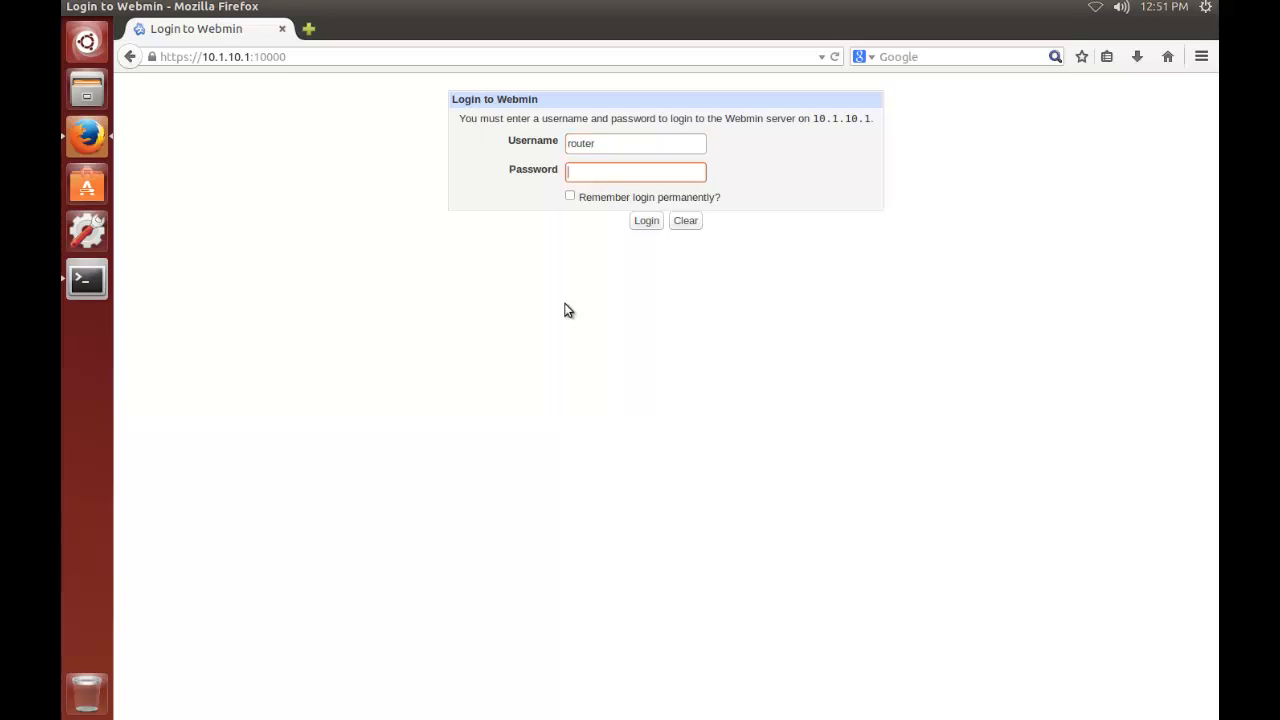
pyautogui.write('r••••••')
pyautogui.click(570, 197)
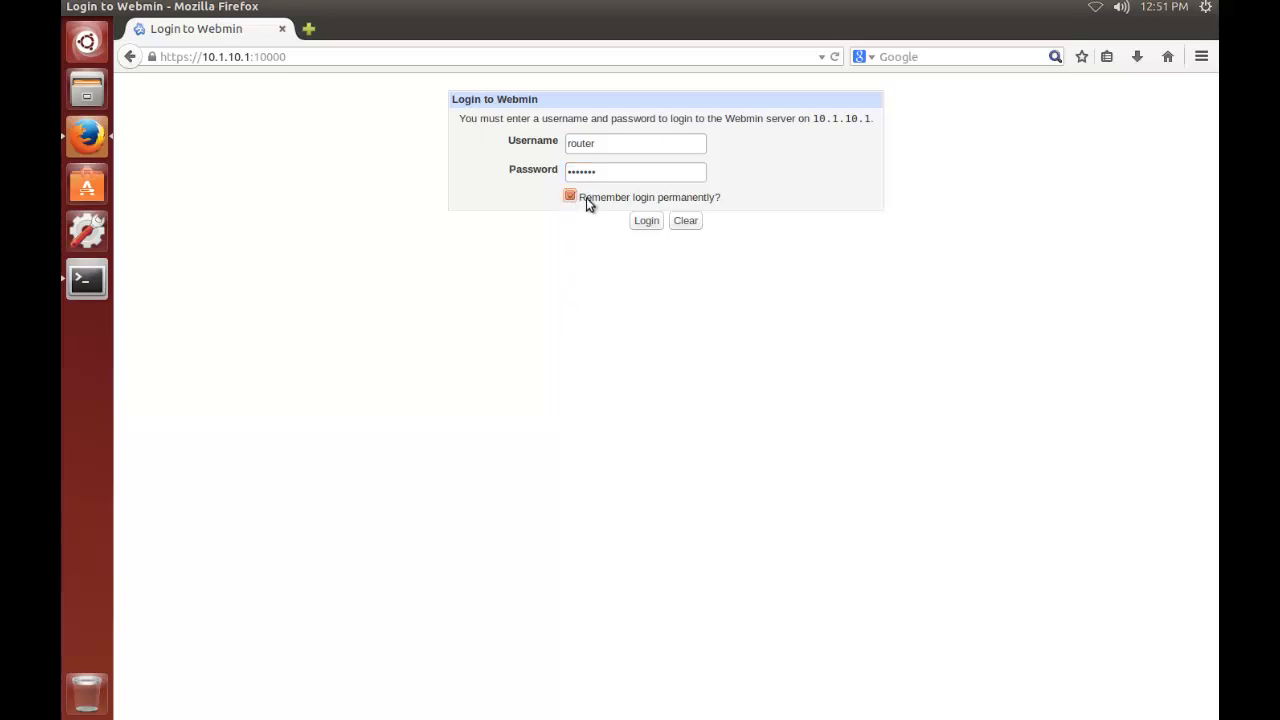
pyautogui.click(647, 221)
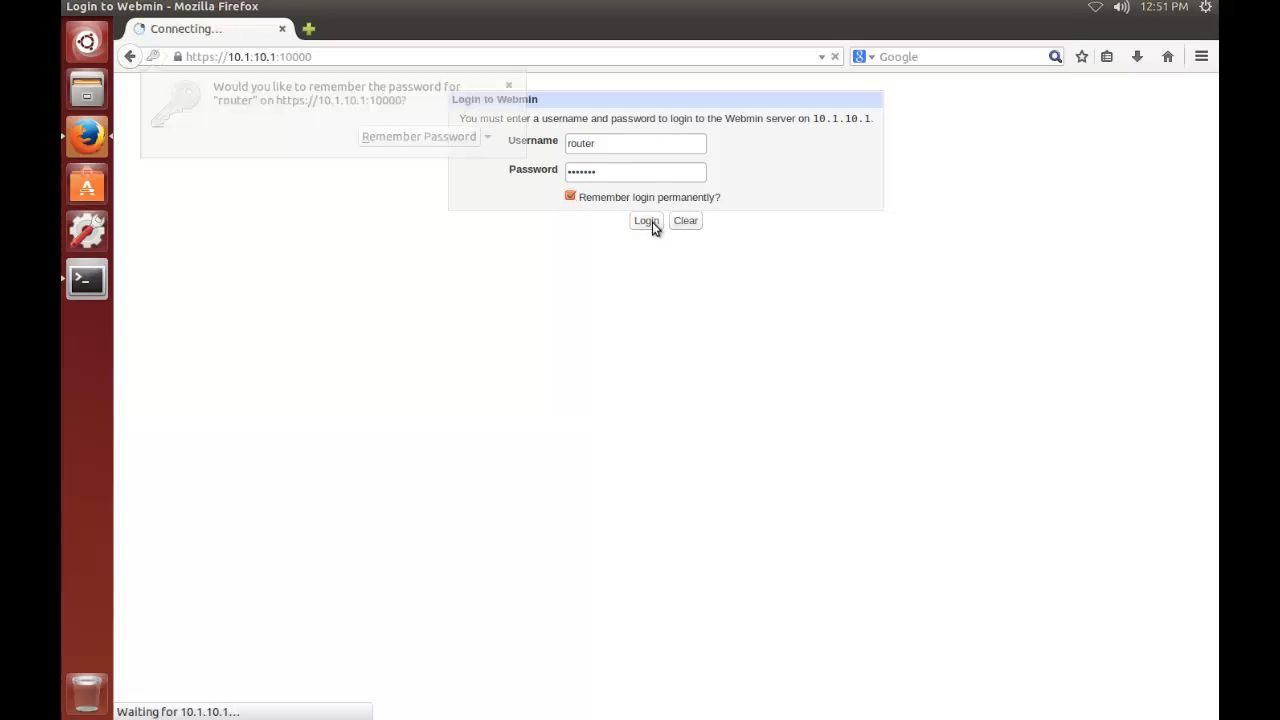
pyautogui.click(509, 86)
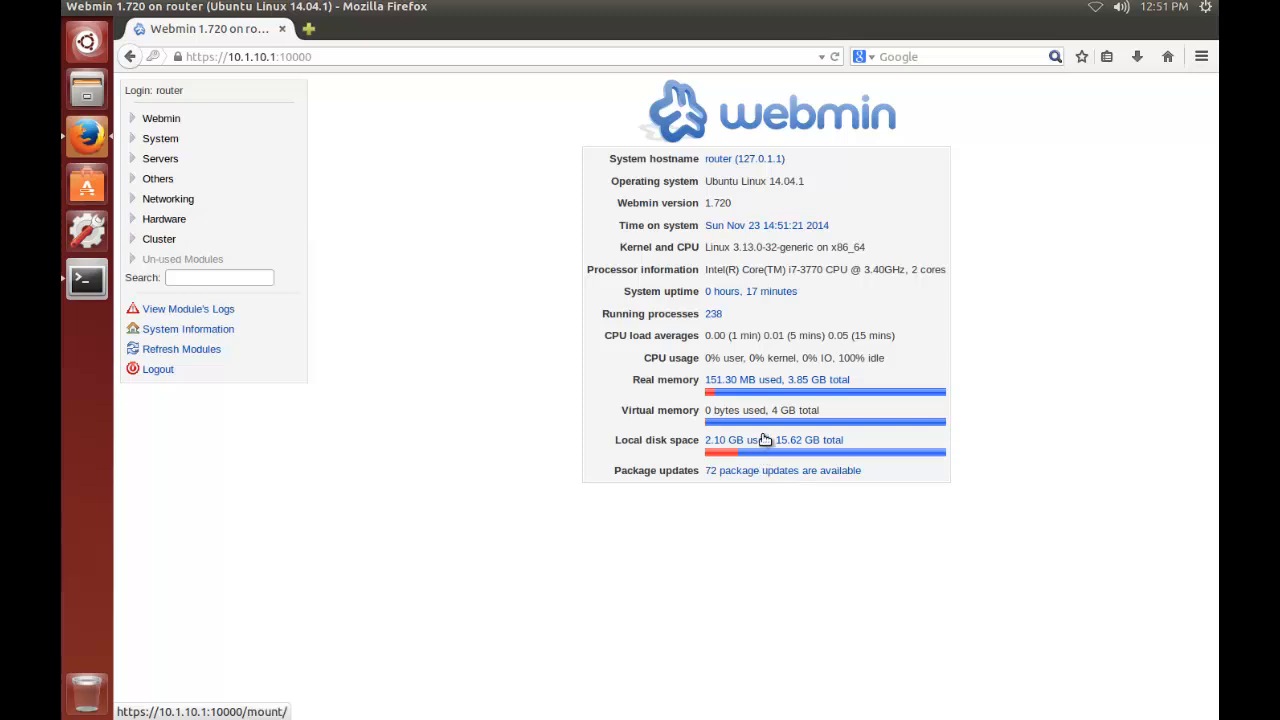
# Open the timezone settings of the system time and save America/Chicago (Central Time) as the router's timezone
pyautogui.click(778, 226)
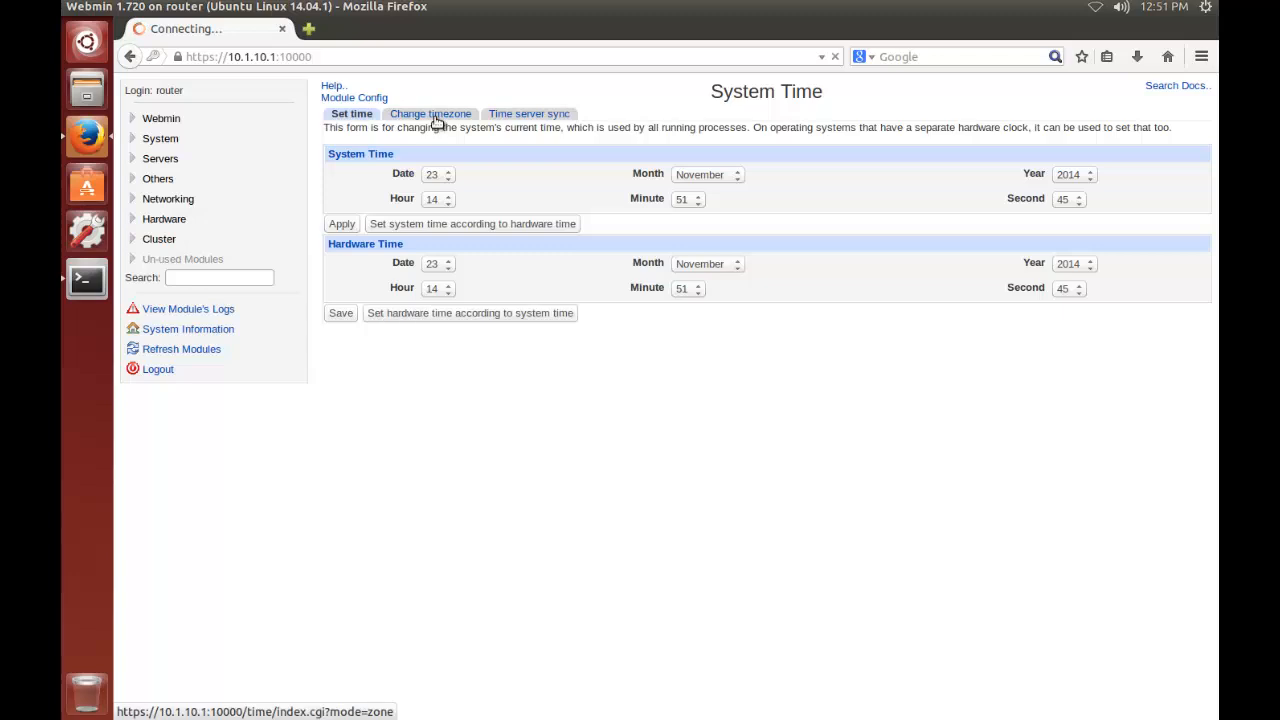
pyautogui.click(435, 116)
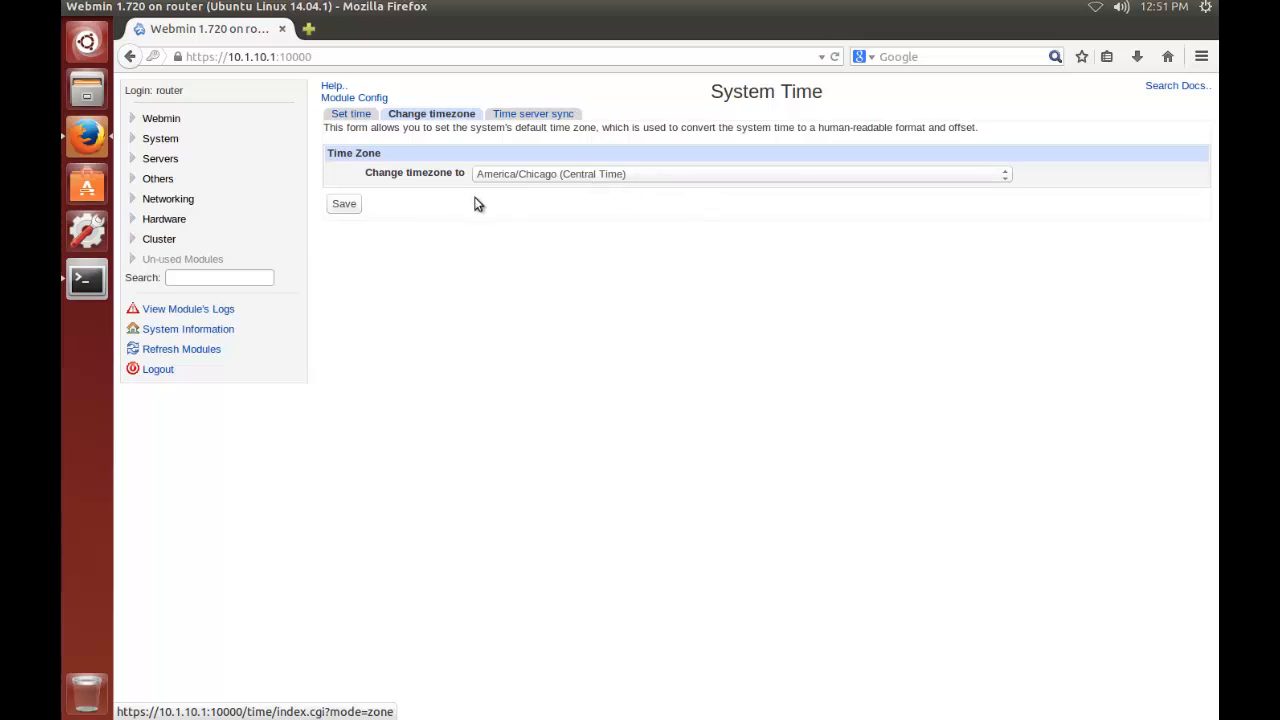
pyautogui.click(345, 205)
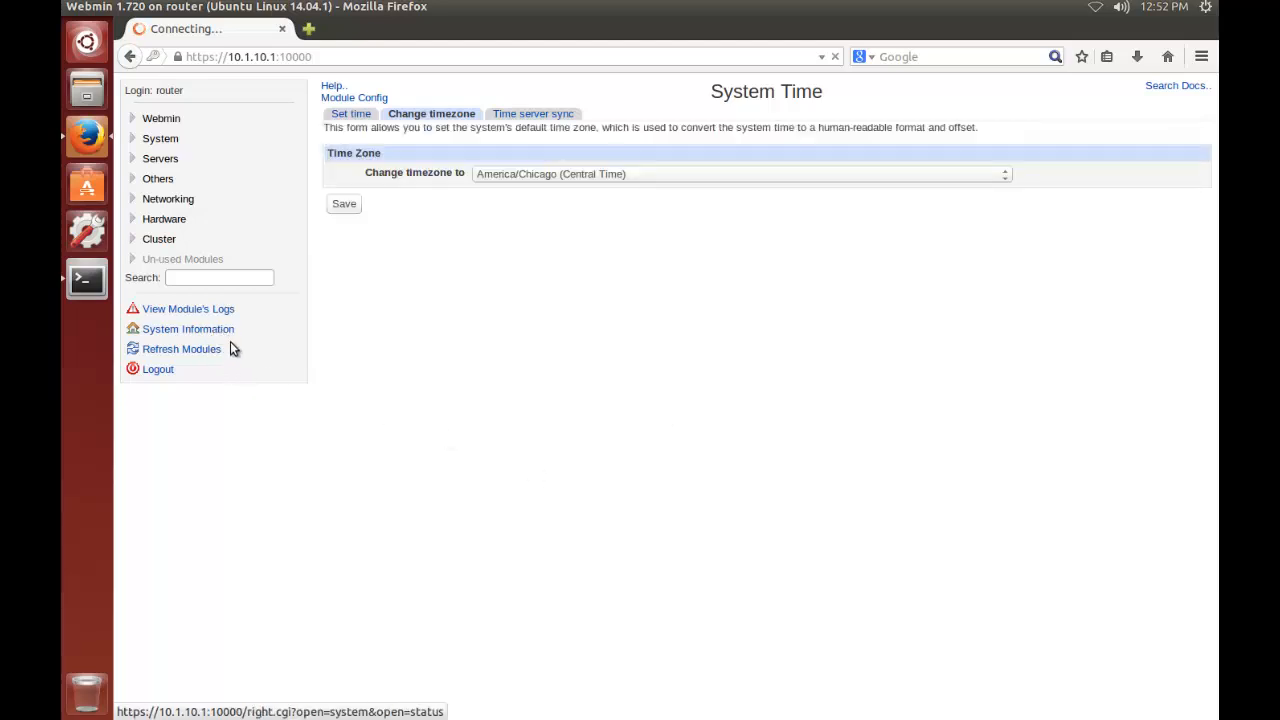
# In Webmin's Ports and Addresses configuration, restrict listening to only the address 10.1.10.1 and save the change
pyautogui.click(172, 120)
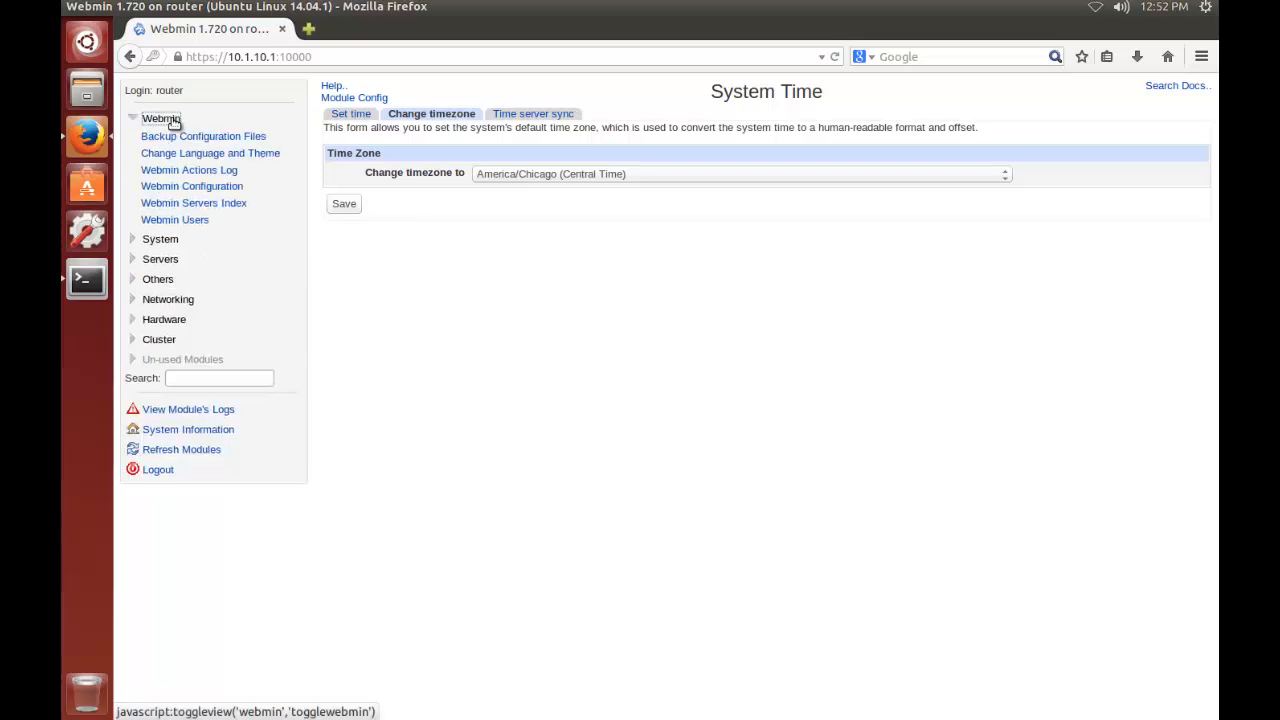
pyautogui.click(213, 192)
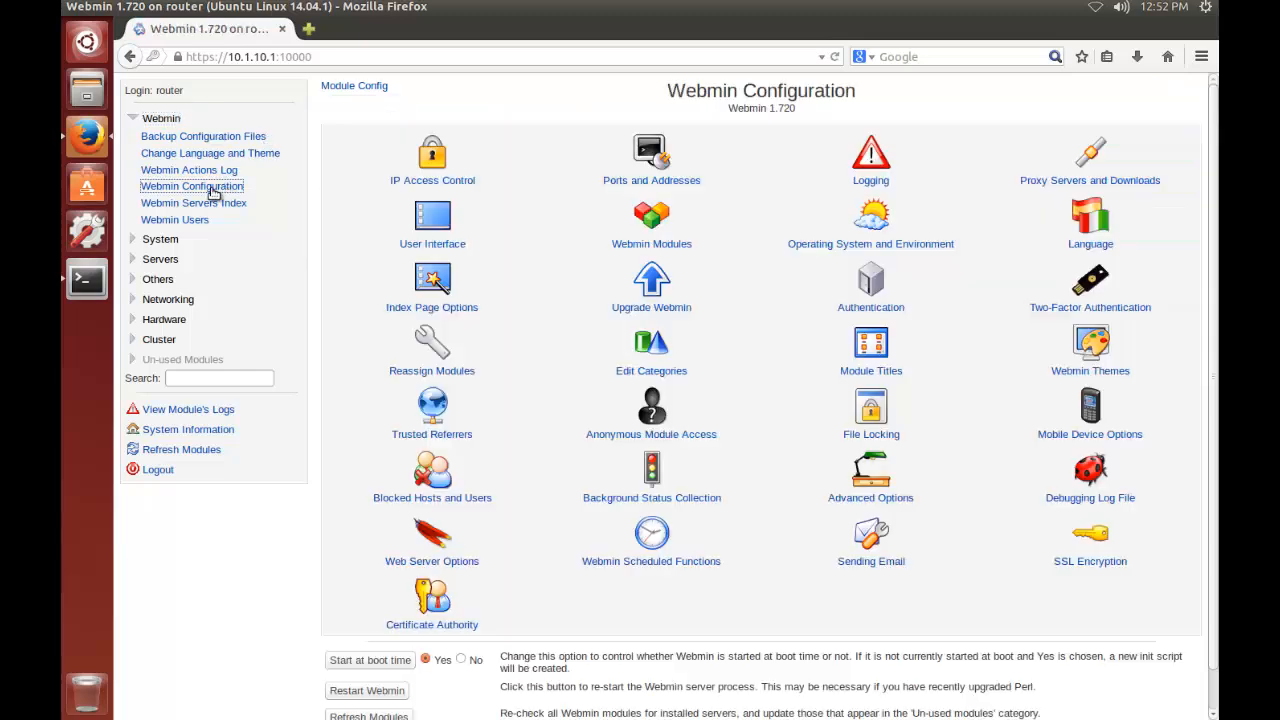
pyautogui.click(657, 166)
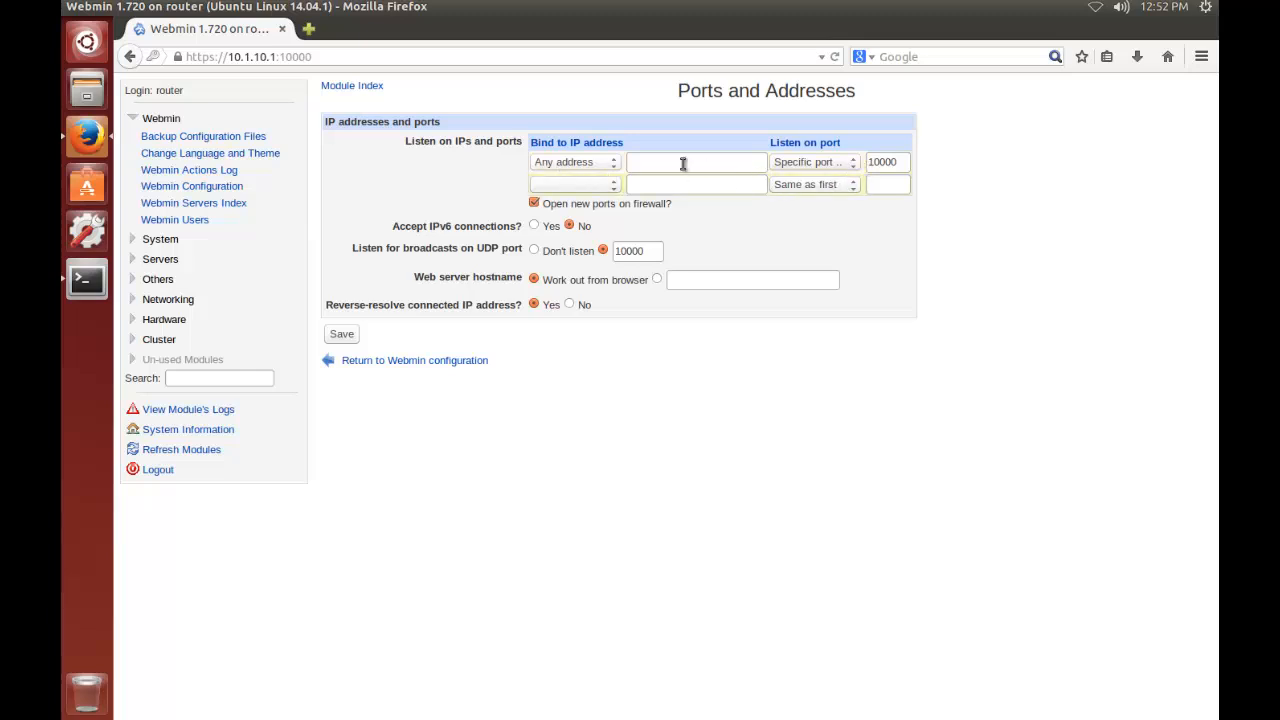
pyautogui.click(615, 165)
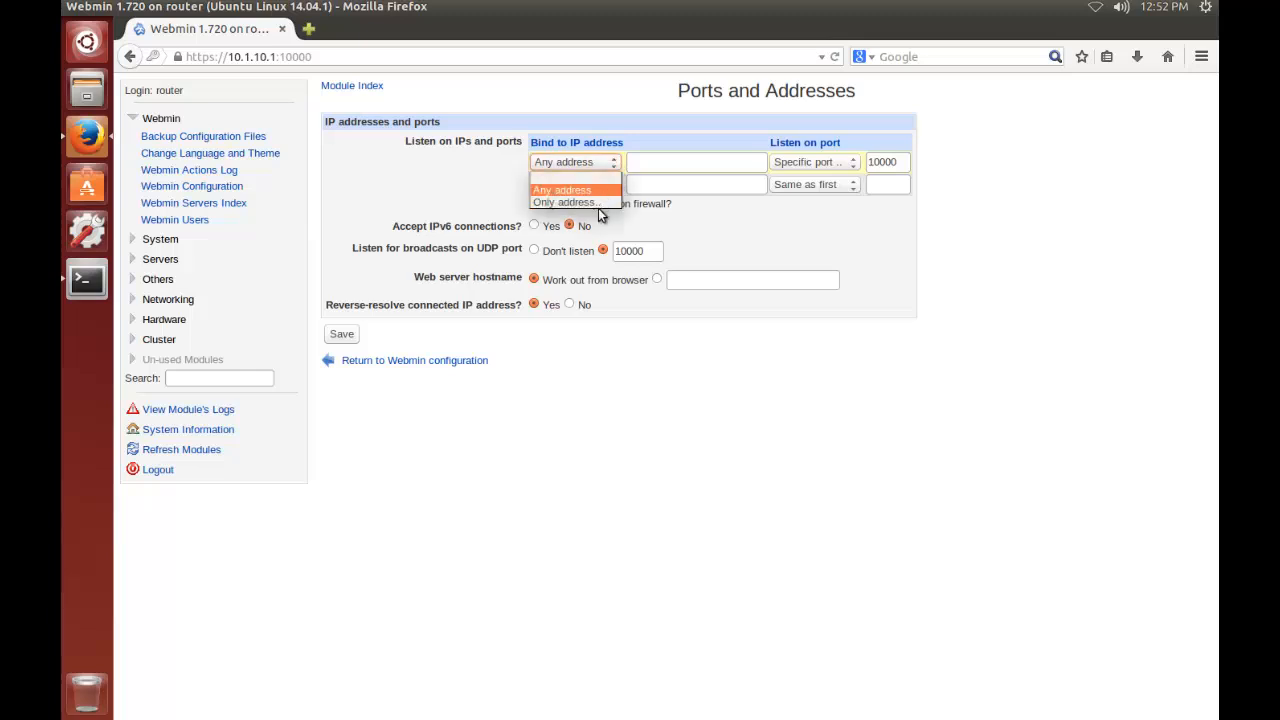
pyautogui.click(599, 204)
pyautogui.click(652, 166)
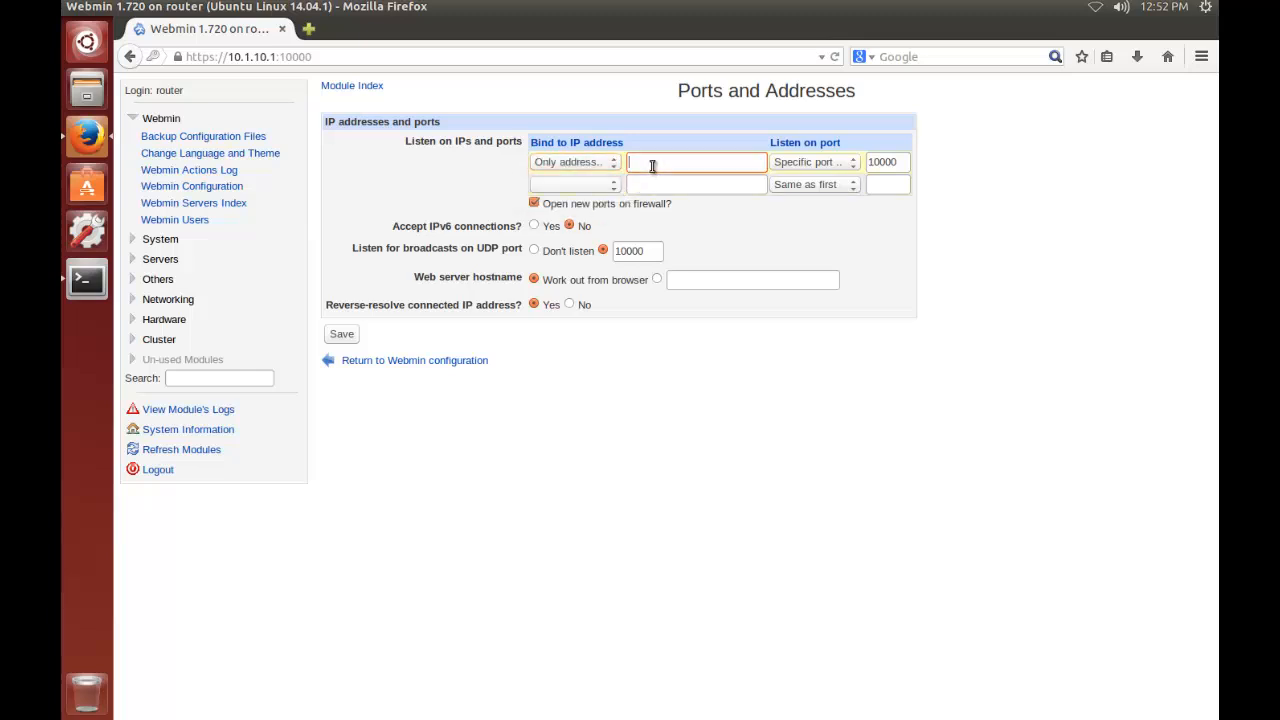
pyautogui.write('10.1.10.1')
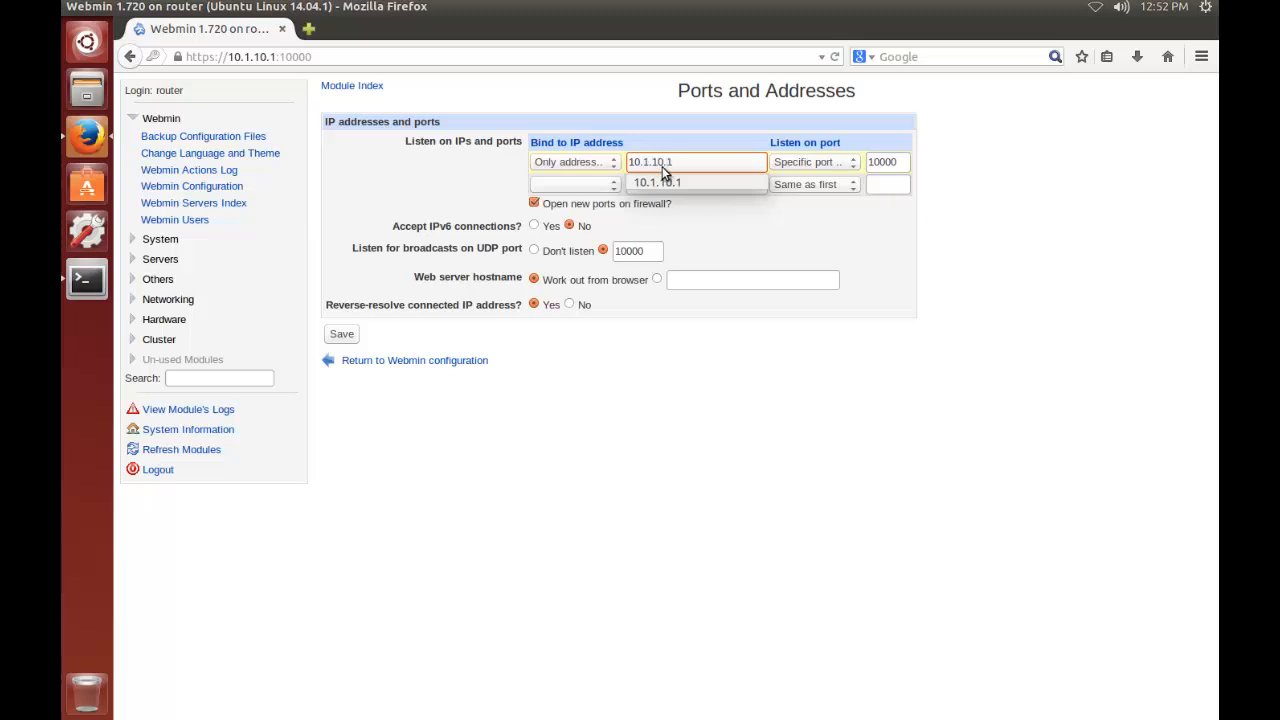
pyautogui.click(671, 182)
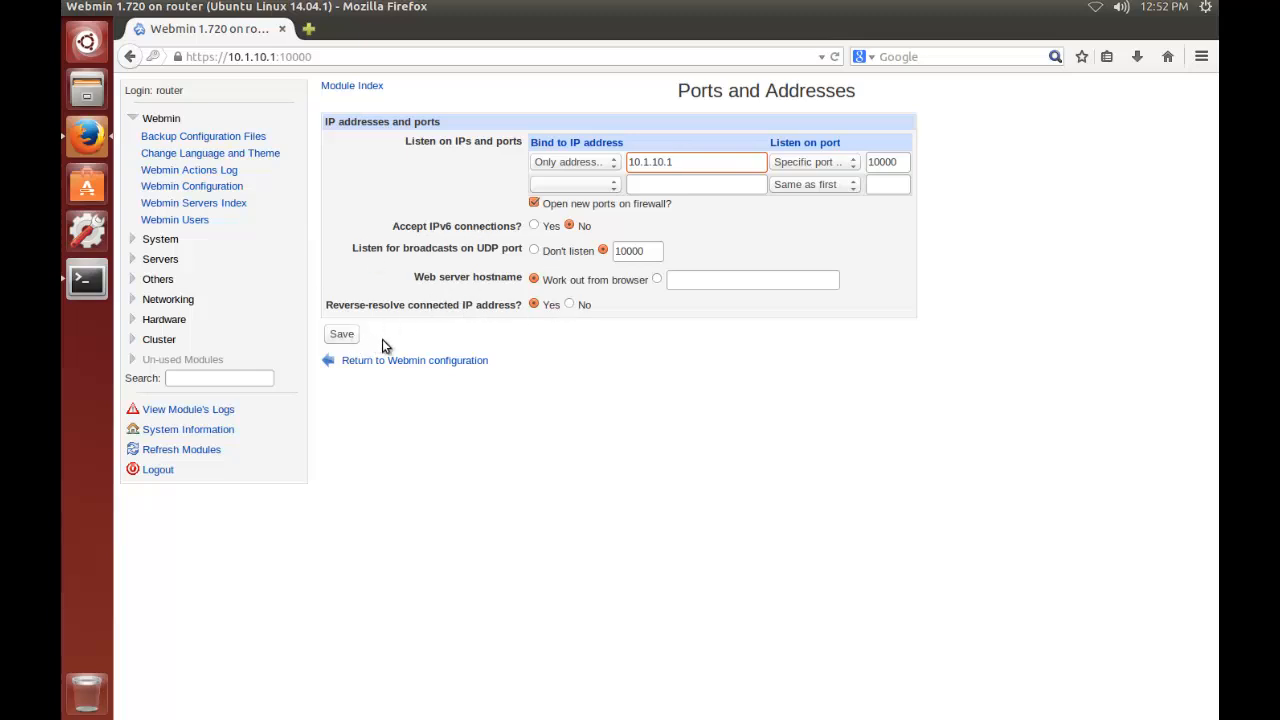
pyautogui.click(349, 336)
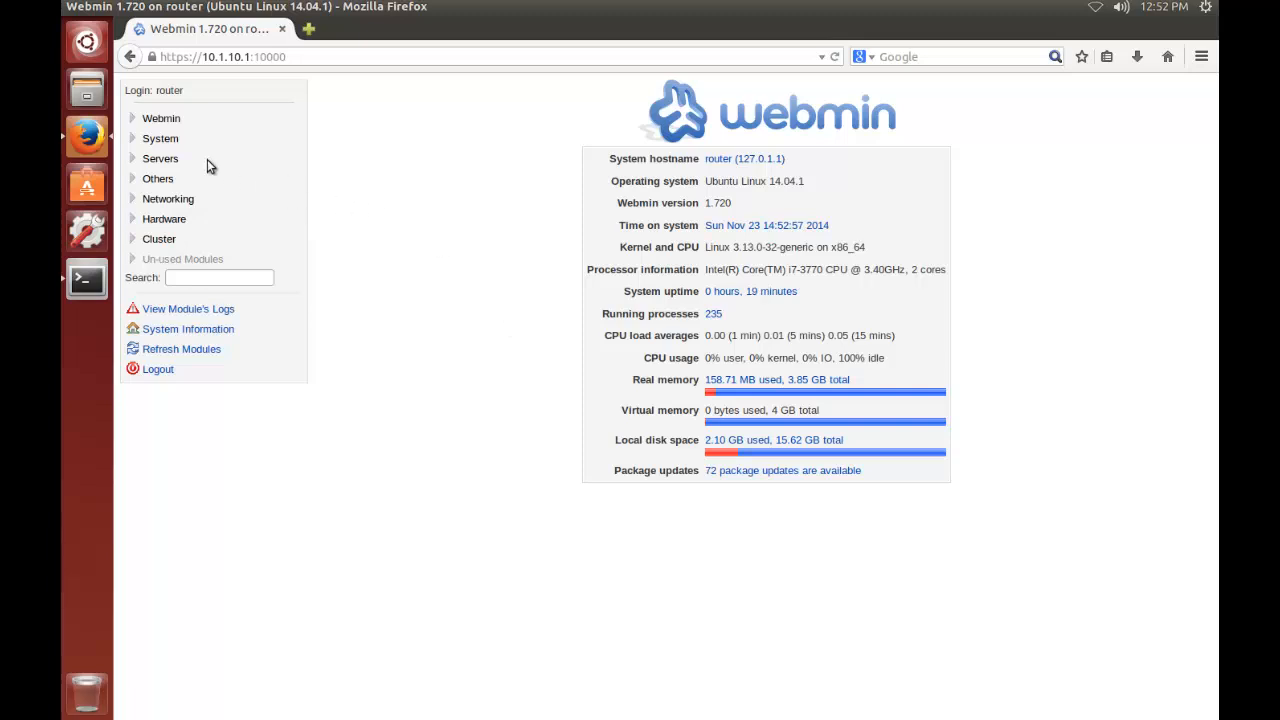
# In Webmin's IP Access Control, allow only listed addresses, include the local network, and list 10.1.10.100 as an allowed address
pyautogui.click(165, 119)
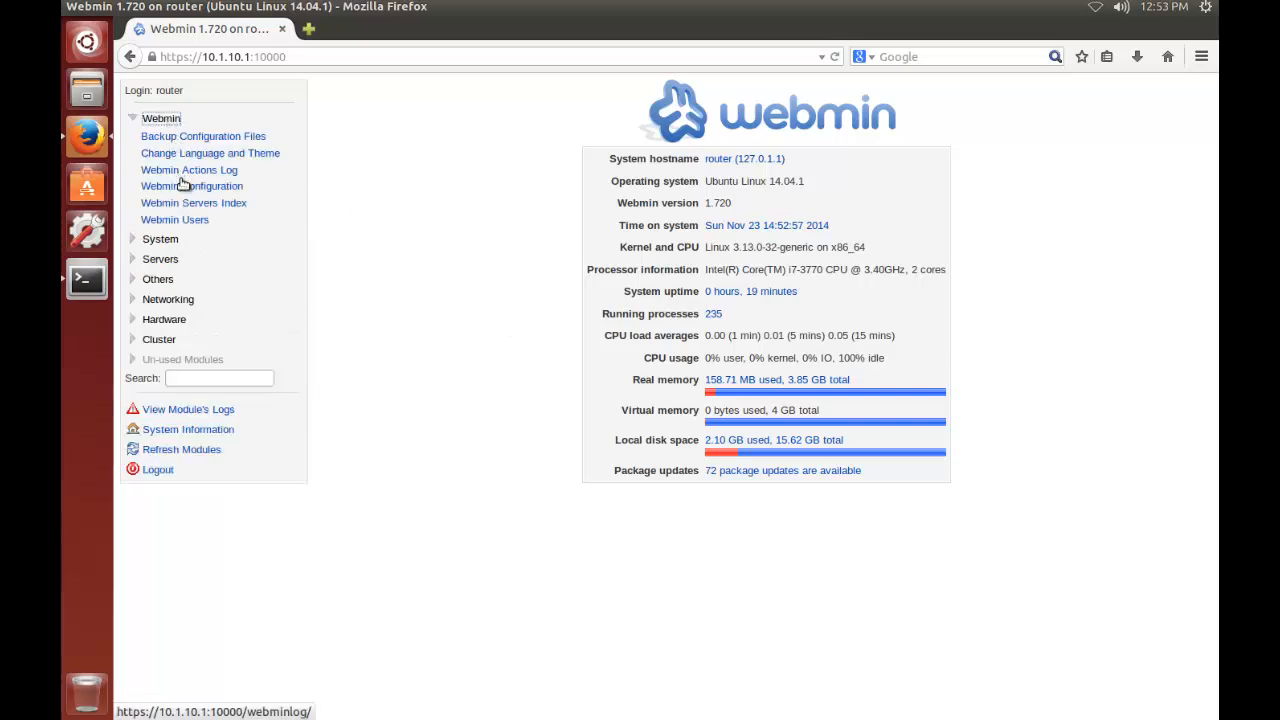
pyautogui.click(183, 189)
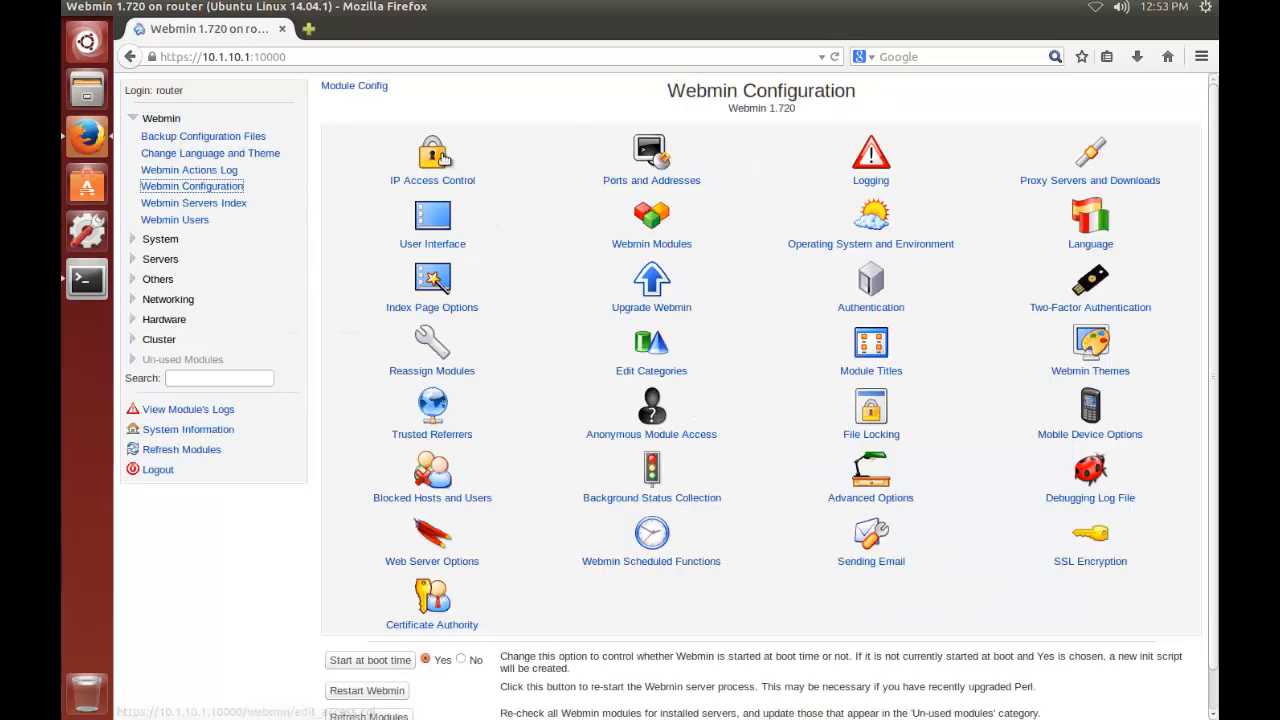
pyautogui.click(433, 158)
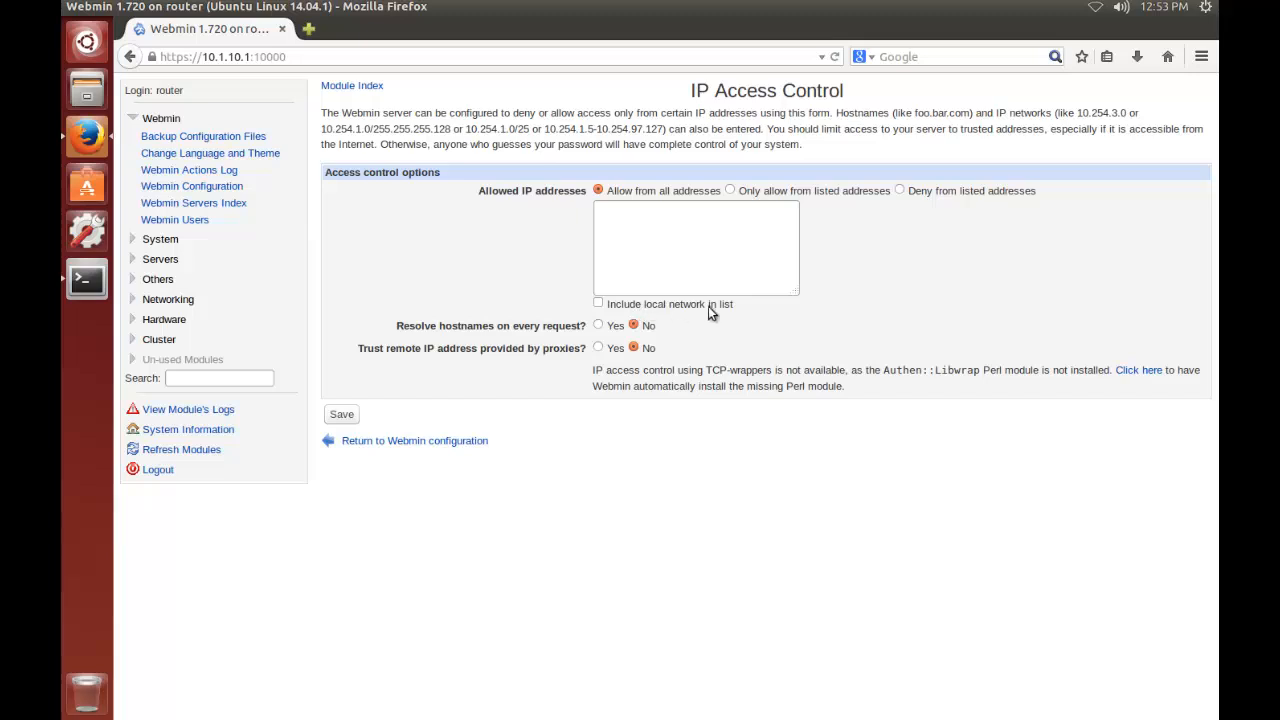
pyautogui.click(598, 303)
pyautogui.click(730, 191)
pyautogui.click(724, 223)
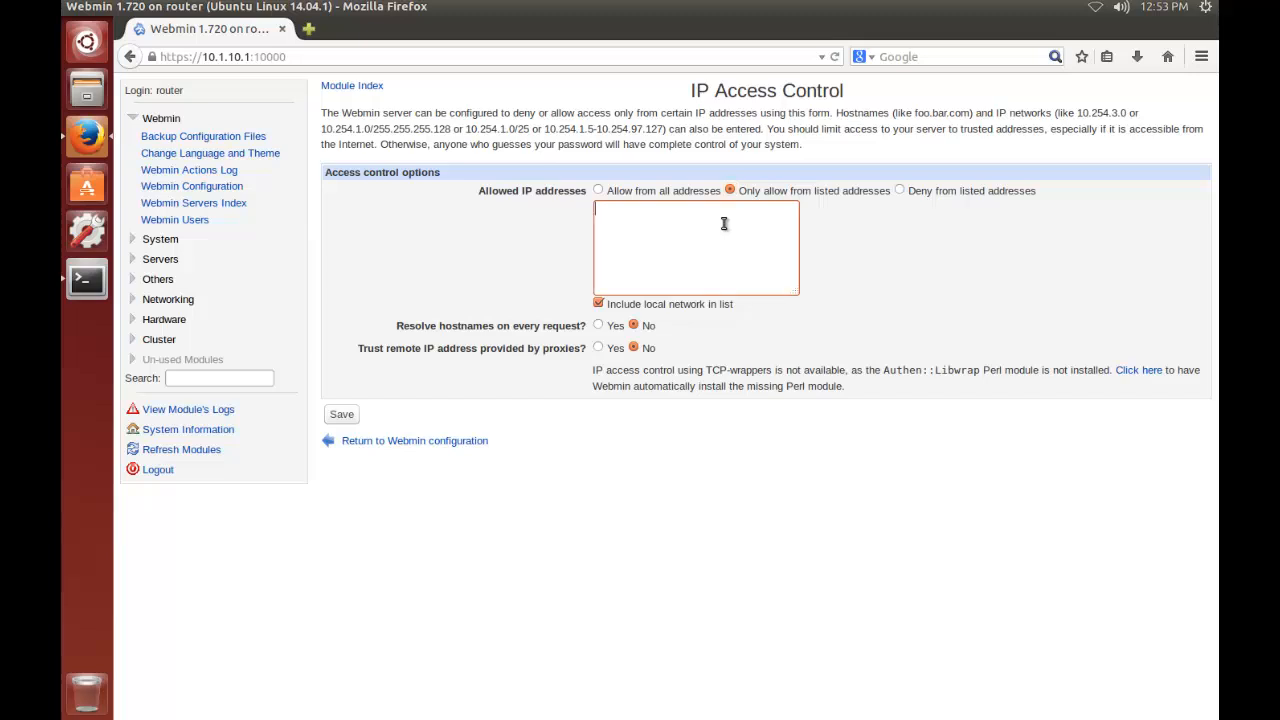
pyautogui.write('10.1.10.100')
# Enable resolving hostnames on every request, save the IP access control settings, and return to the Webmin configuration overview
pyautogui.click(599, 326)
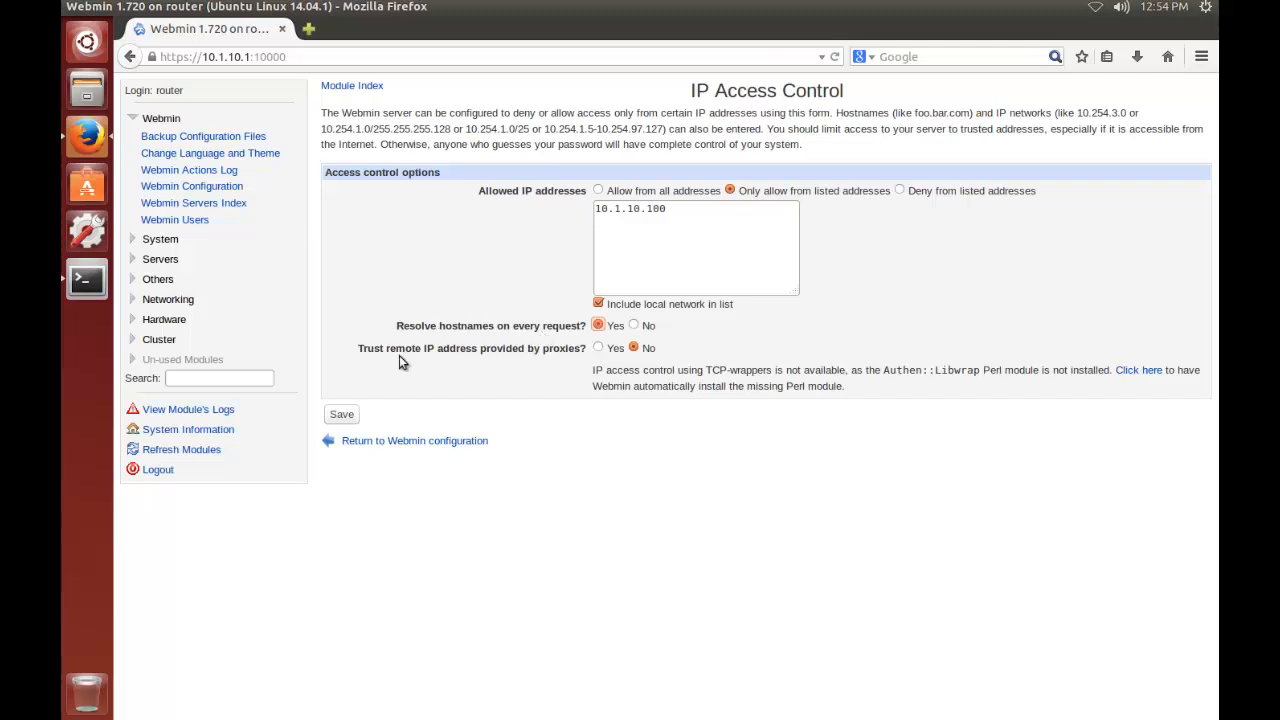
pyautogui.click(337, 418)
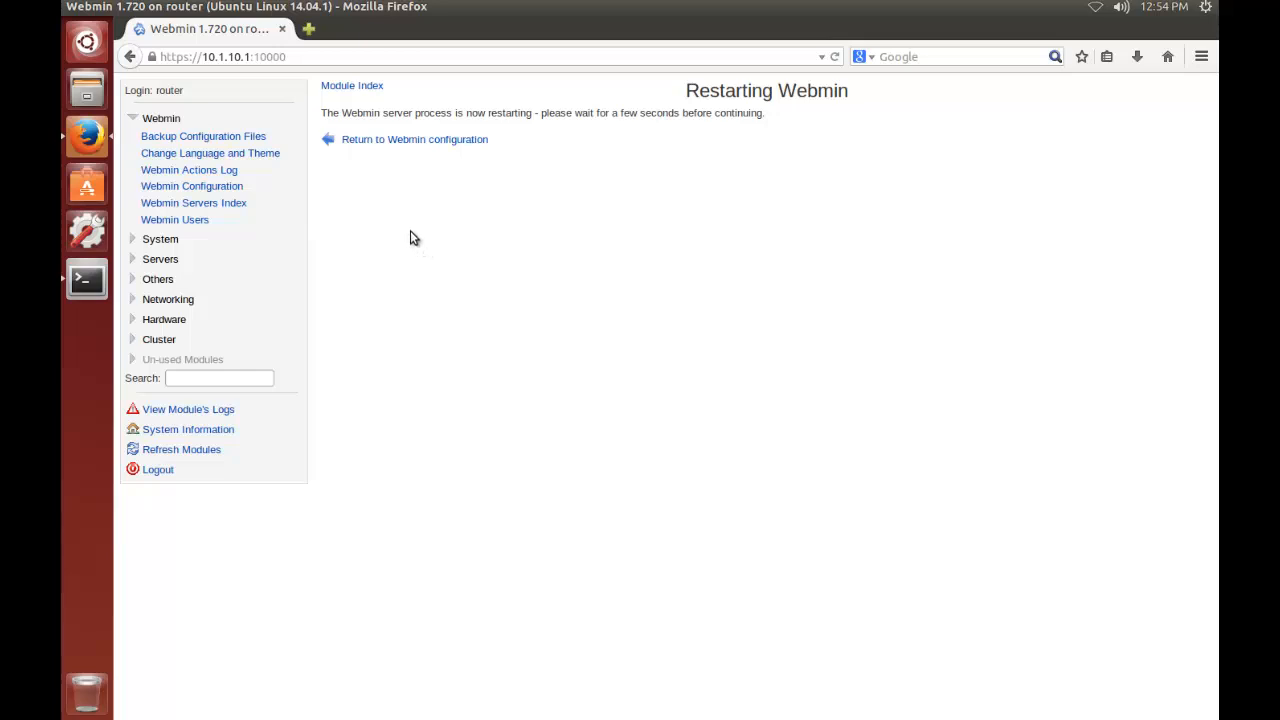
pyautogui.click(368, 145)
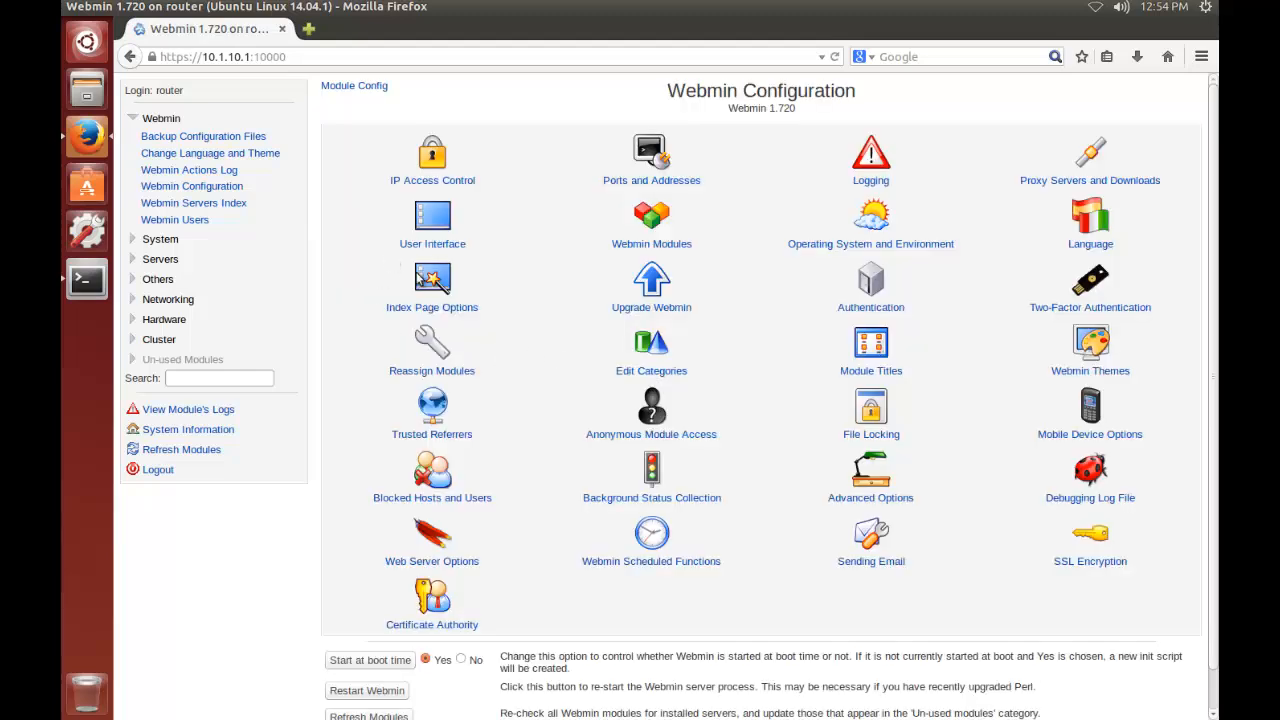
pyautogui.click(132, 118)
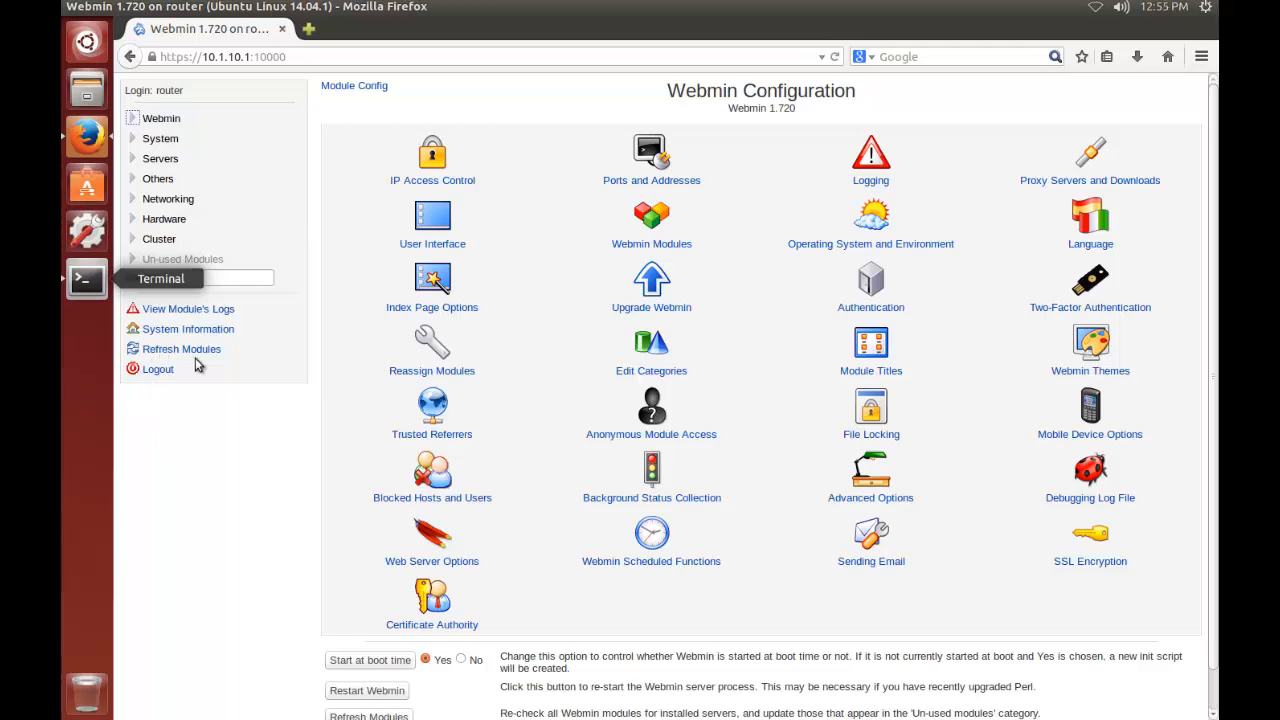
# Review the network interfaces activated at boot in the Network Configuration module
pyautogui.click(168, 199)
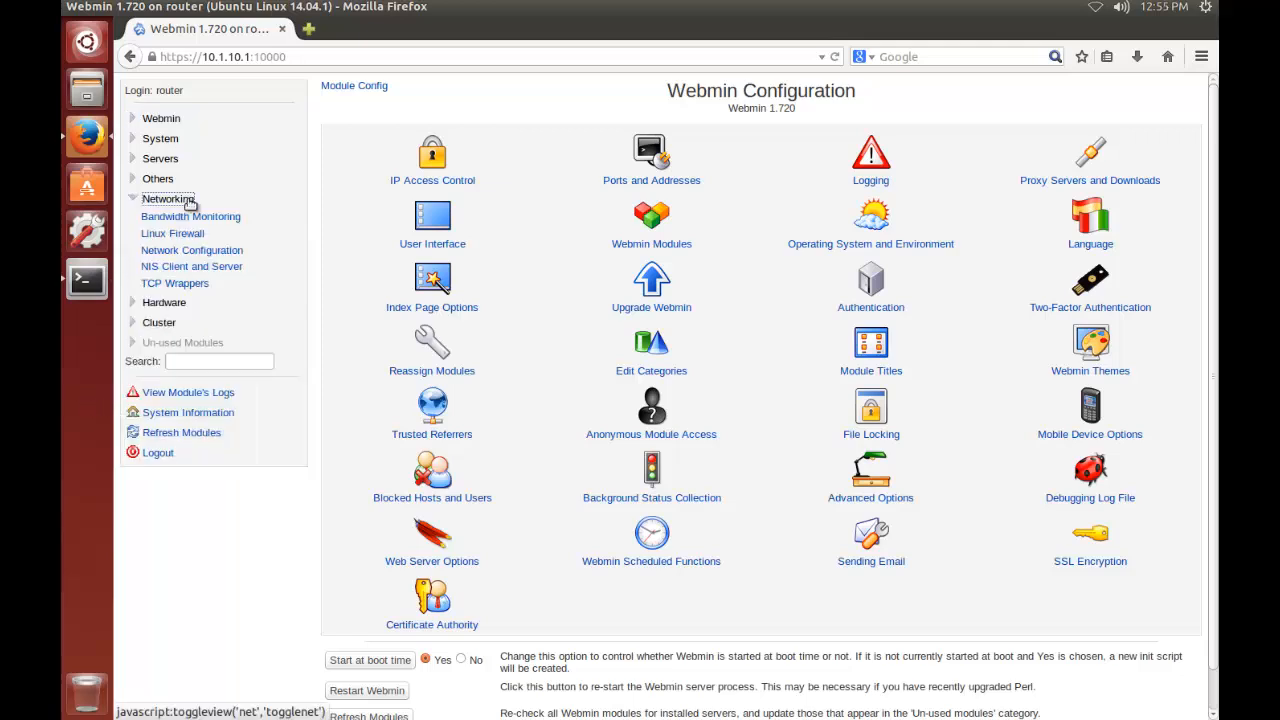
pyautogui.click(197, 259)
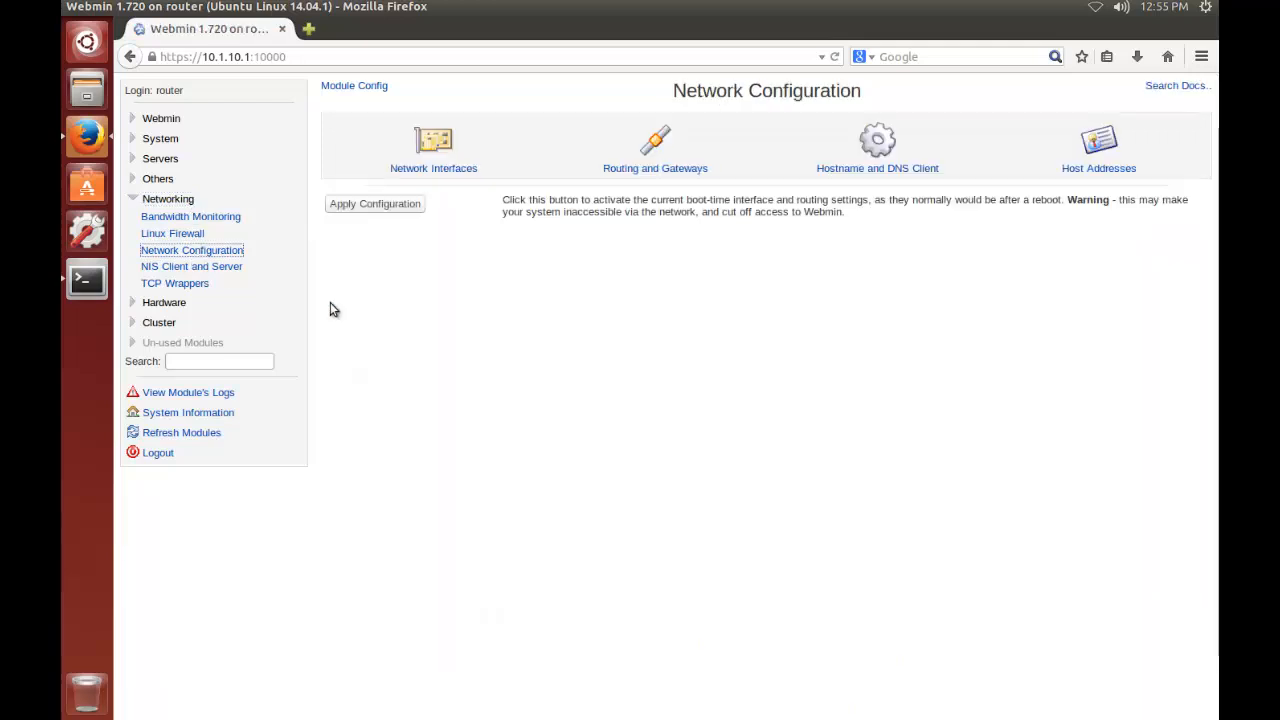
pyautogui.click(434, 160)
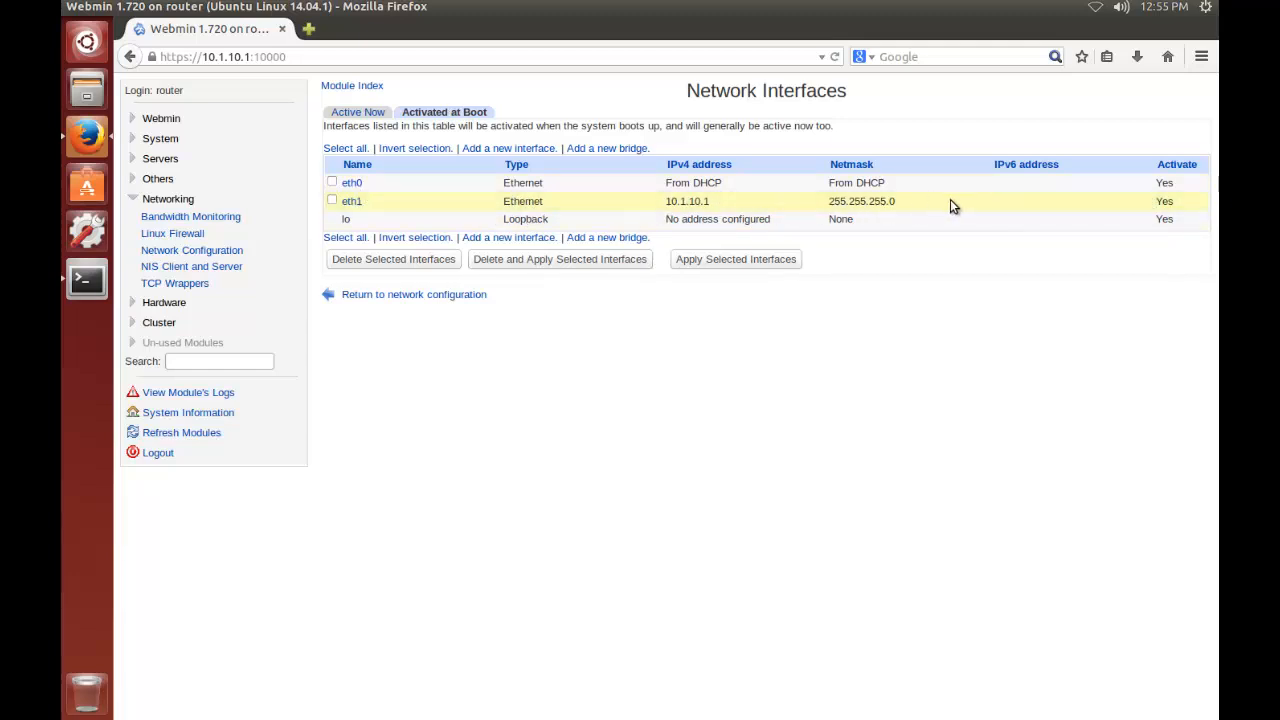
pyautogui.click(233, 251)
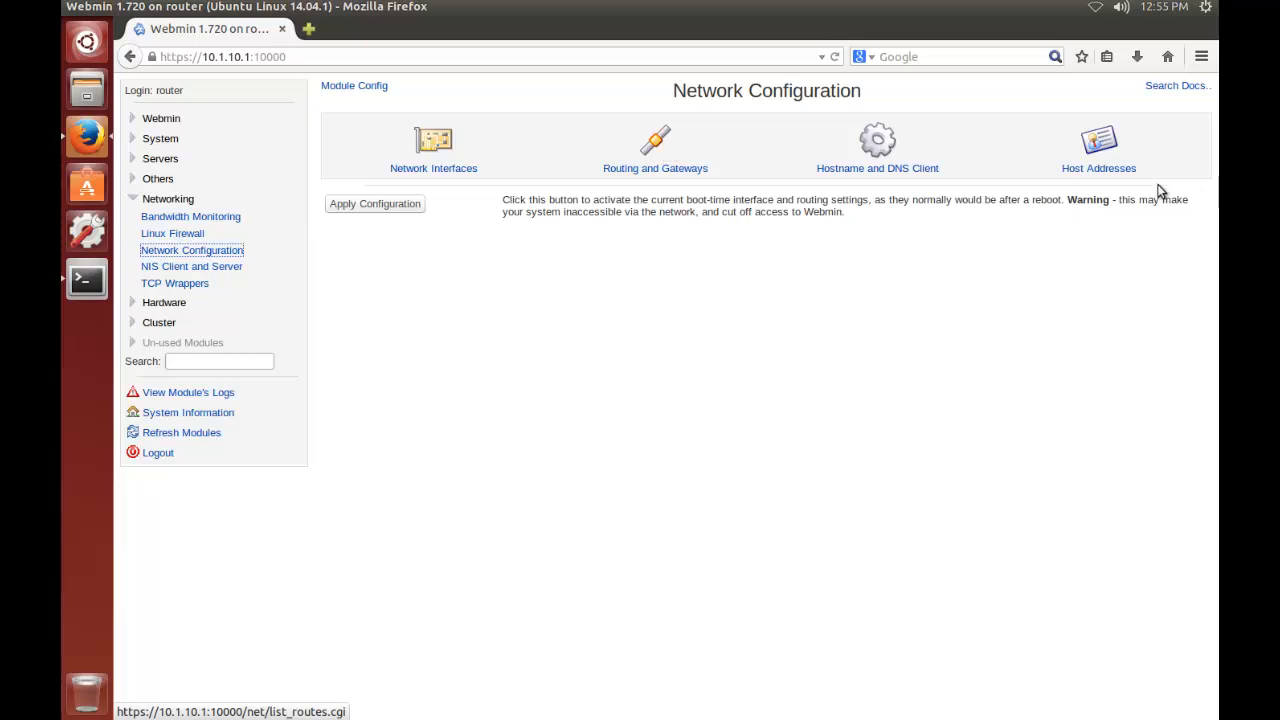
# In the Hostname and DNS Client settings, set 10.1.10.1 as the first DNS server and 192.168.85.2 as the second
pyautogui.click(136, 163)
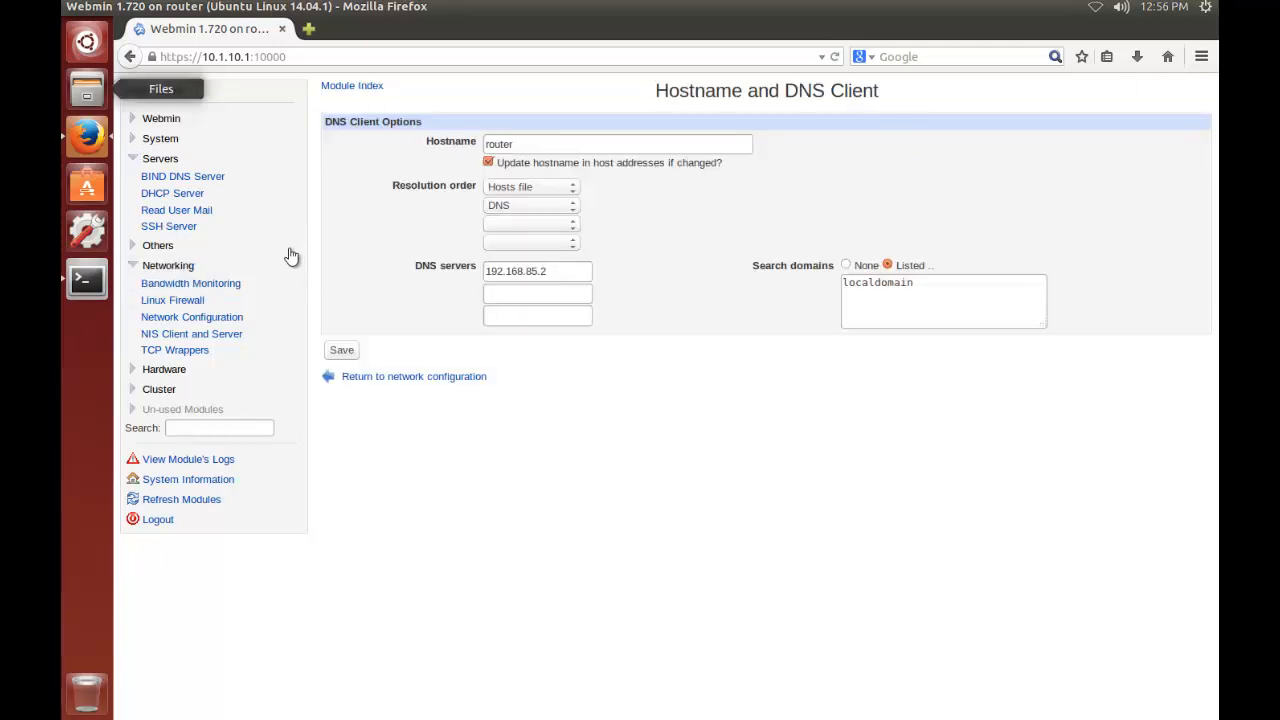
pyautogui.click(198, 319)
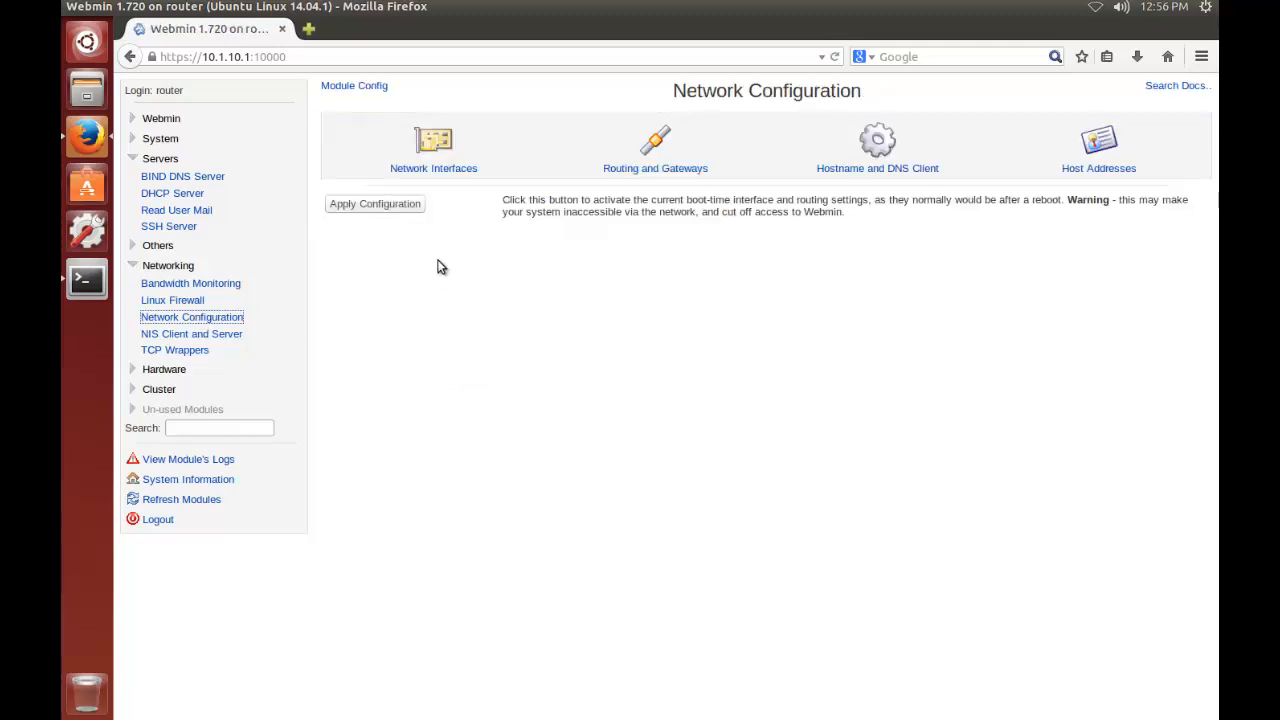
pyautogui.click(879, 148)
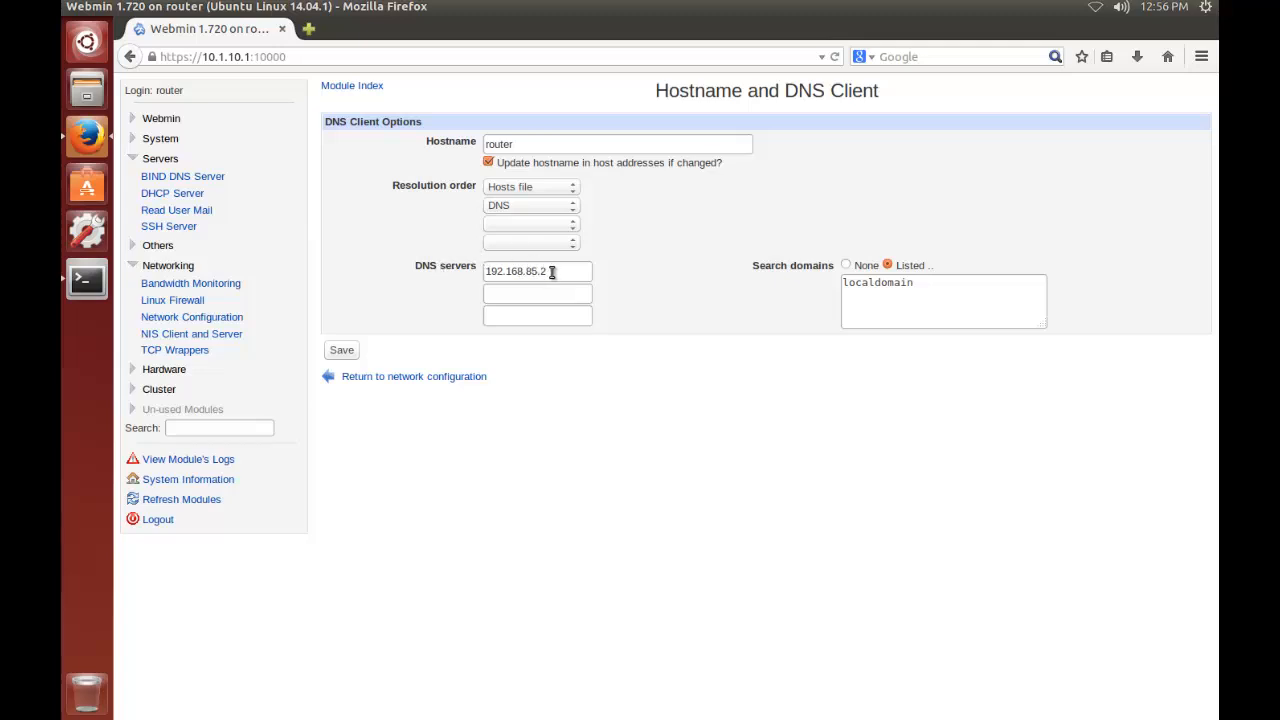
pyautogui.moveTo(552, 271); pyautogui.dragTo(487, 272)
pyautogui.hotkey('ctrl', 'c')
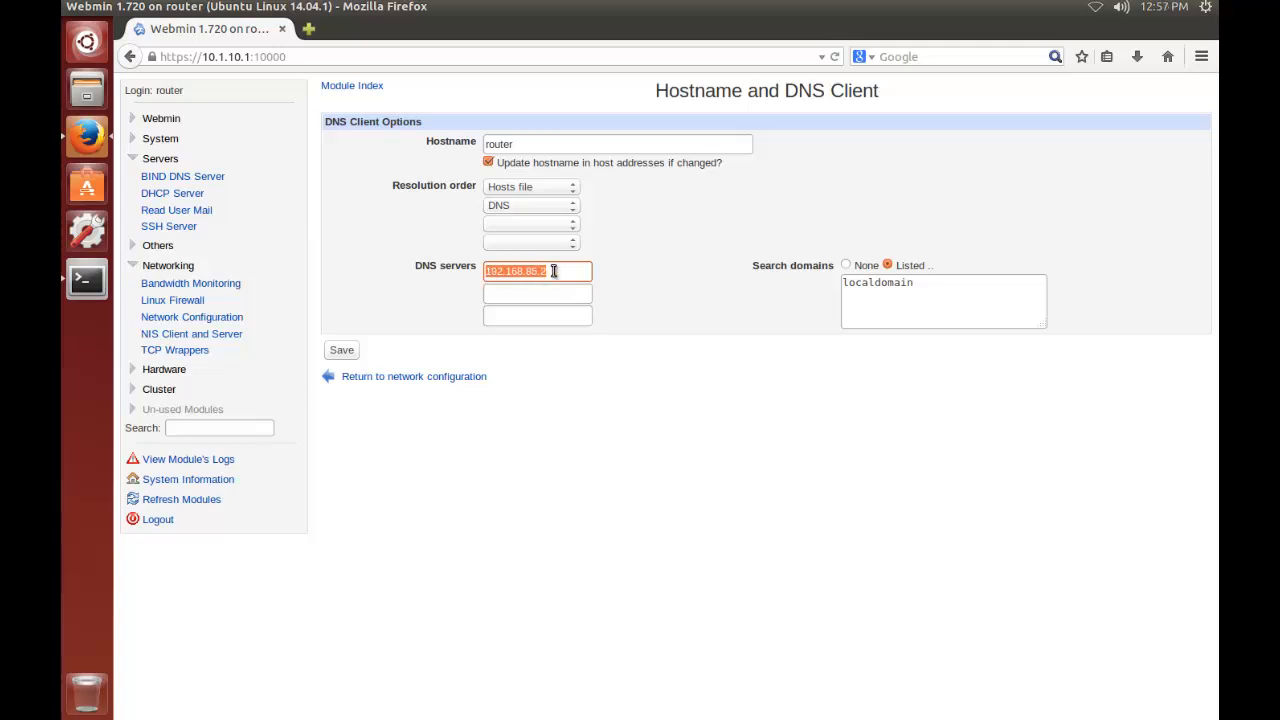
pyautogui.press('BackSpace')
pyautogui.click(540, 295)
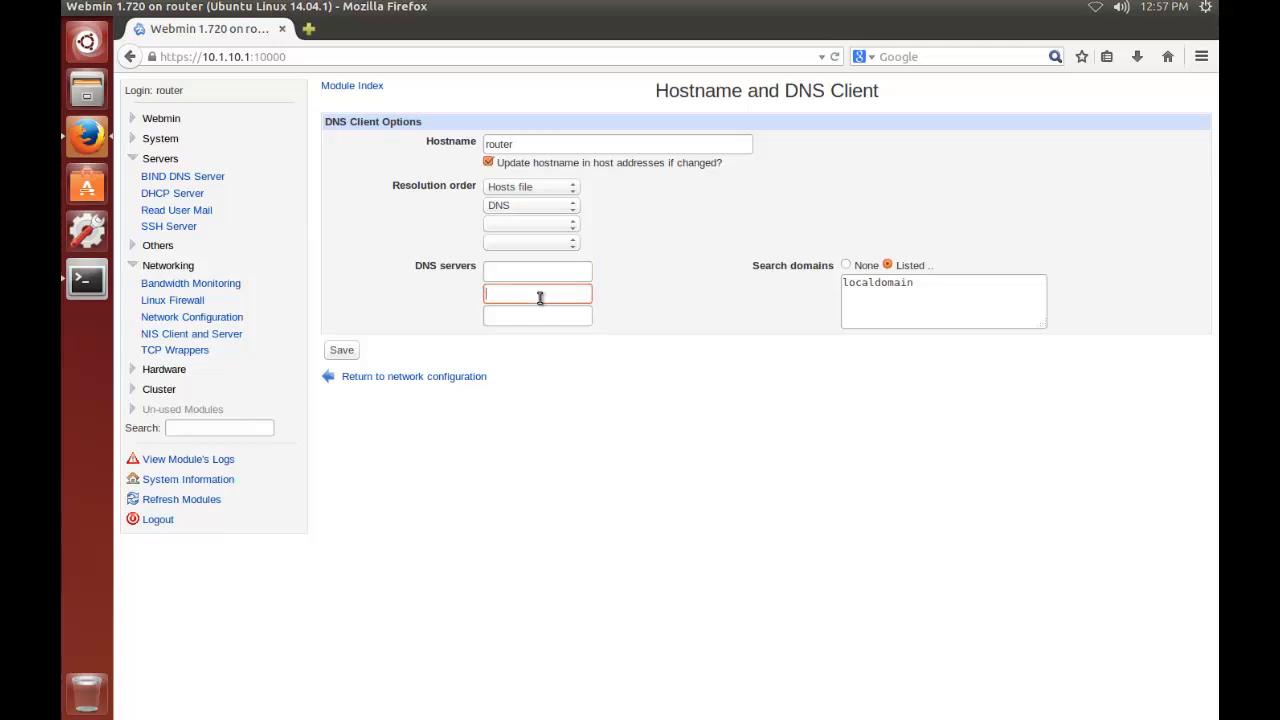
pyautogui.hotkey('ctrl', 'v')
pyautogui.click(549, 272)
pyautogui.write('10.1.1')
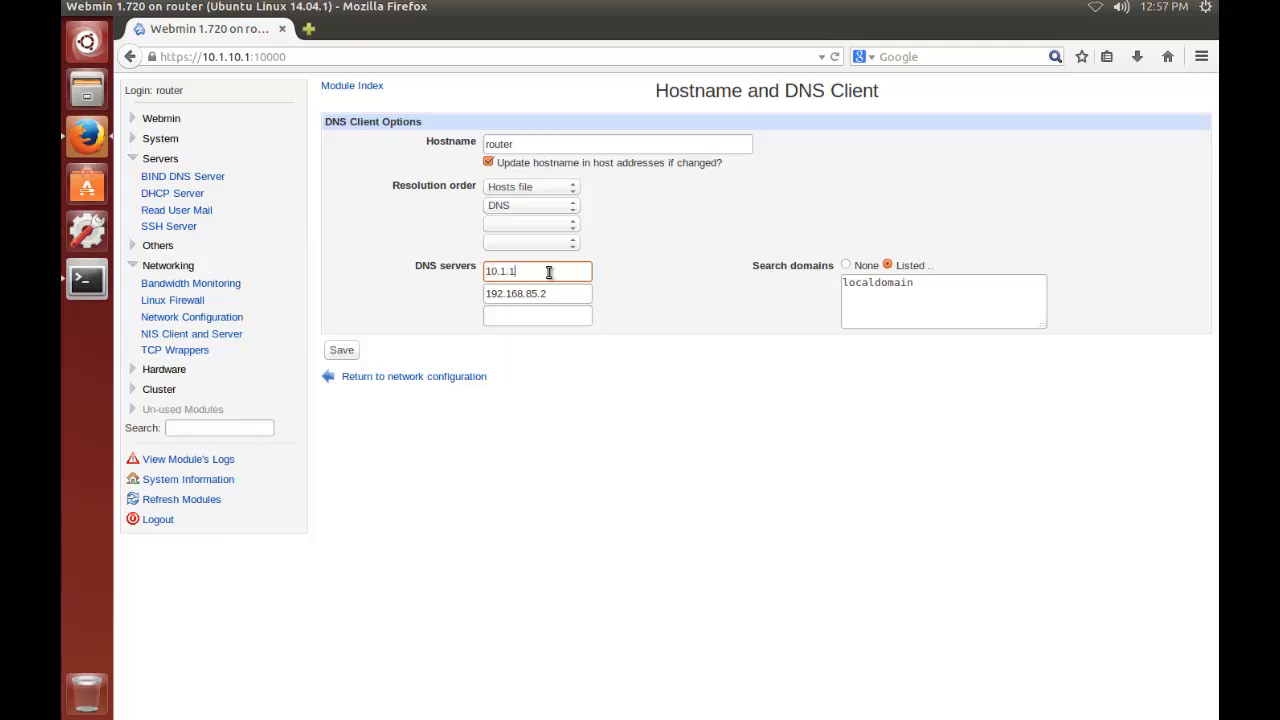
pyautogui.write('0.1')
# Replace the search domain with 10.1.10.1, save the DNS client settings, and apply the network configuration
pyautogui.moveTo(925, 285); pyautogui.dragTo(830, 290)
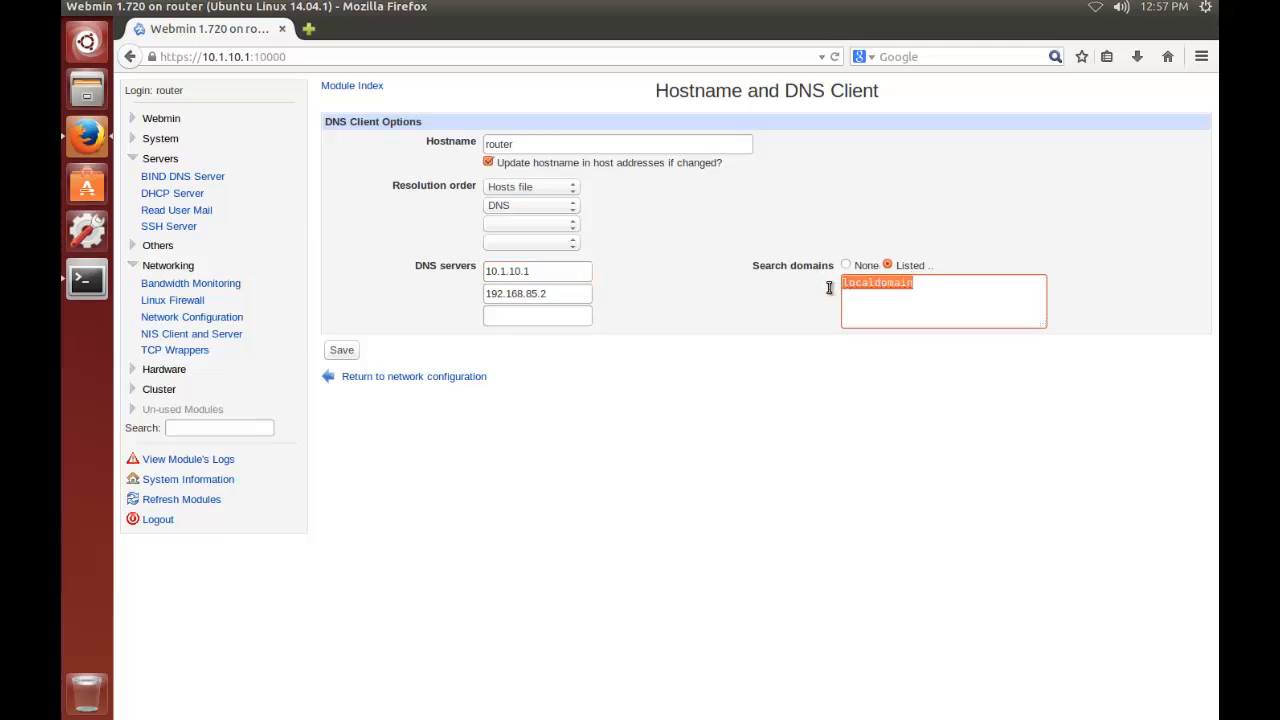
pyautogui.write('10.1.10.1')
pyautogui.click(341, 351)
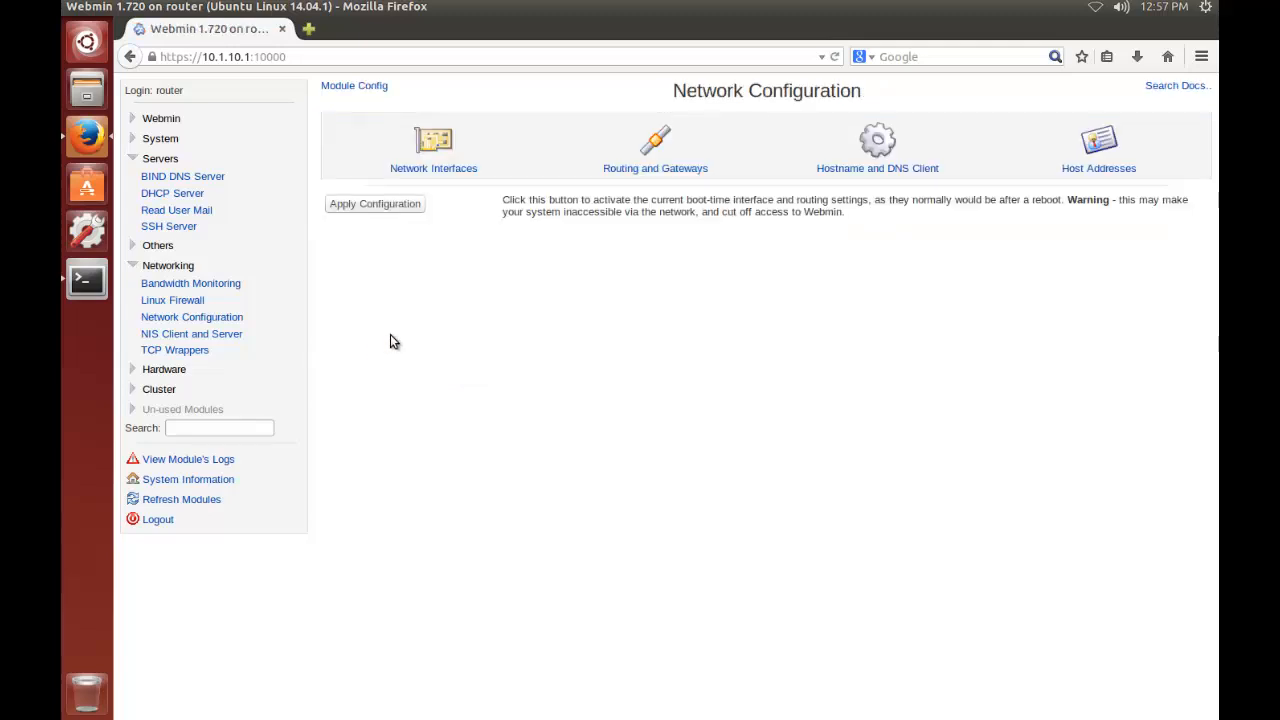
pyautogui.click(398, 205)
# Start a new DHCP subnet described as Linux Router with network address 10.1.10.0 and netmask 255.255.255.0
pyautogui.click(196, 194)
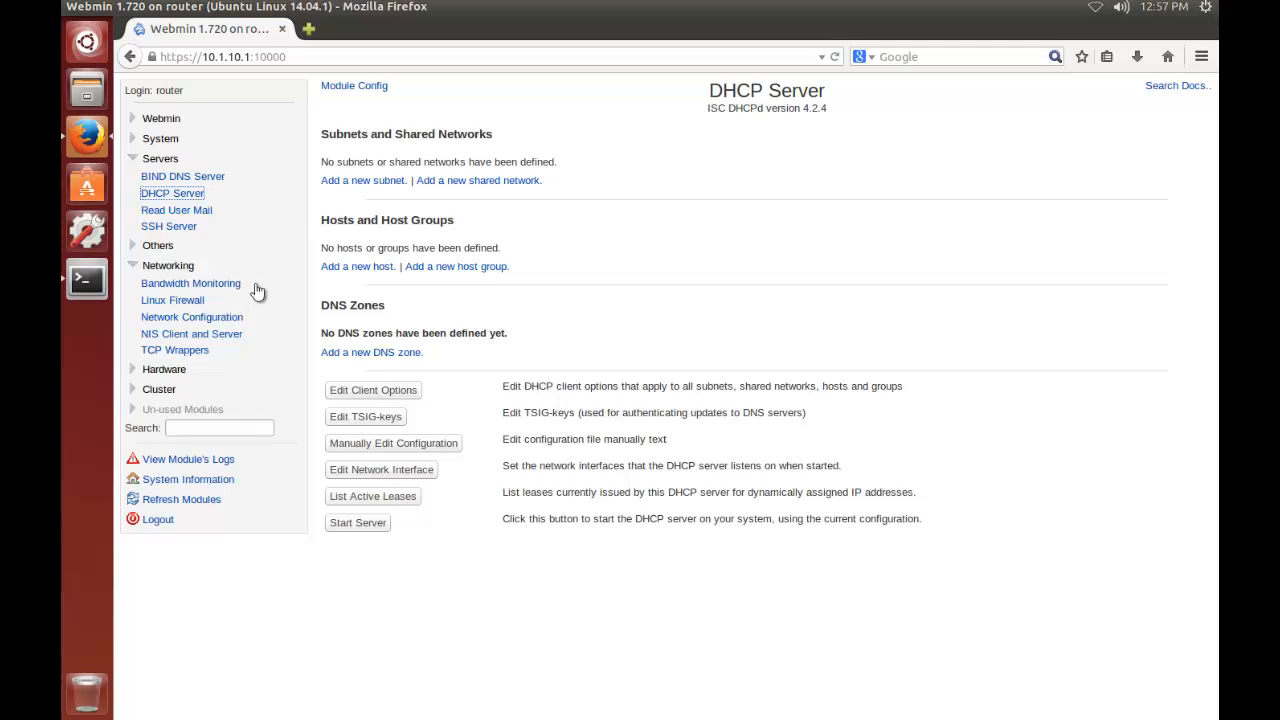
pyautogui.click(357, 182)
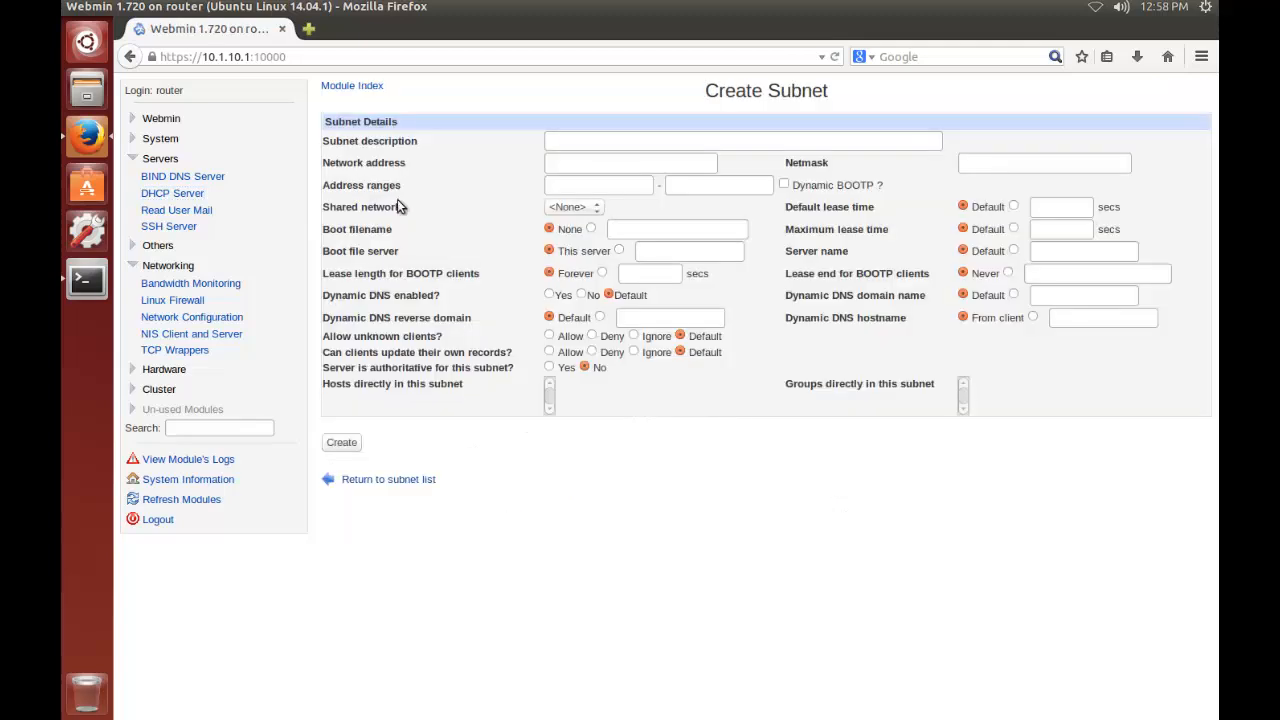
pyautogui.click(580, 141)
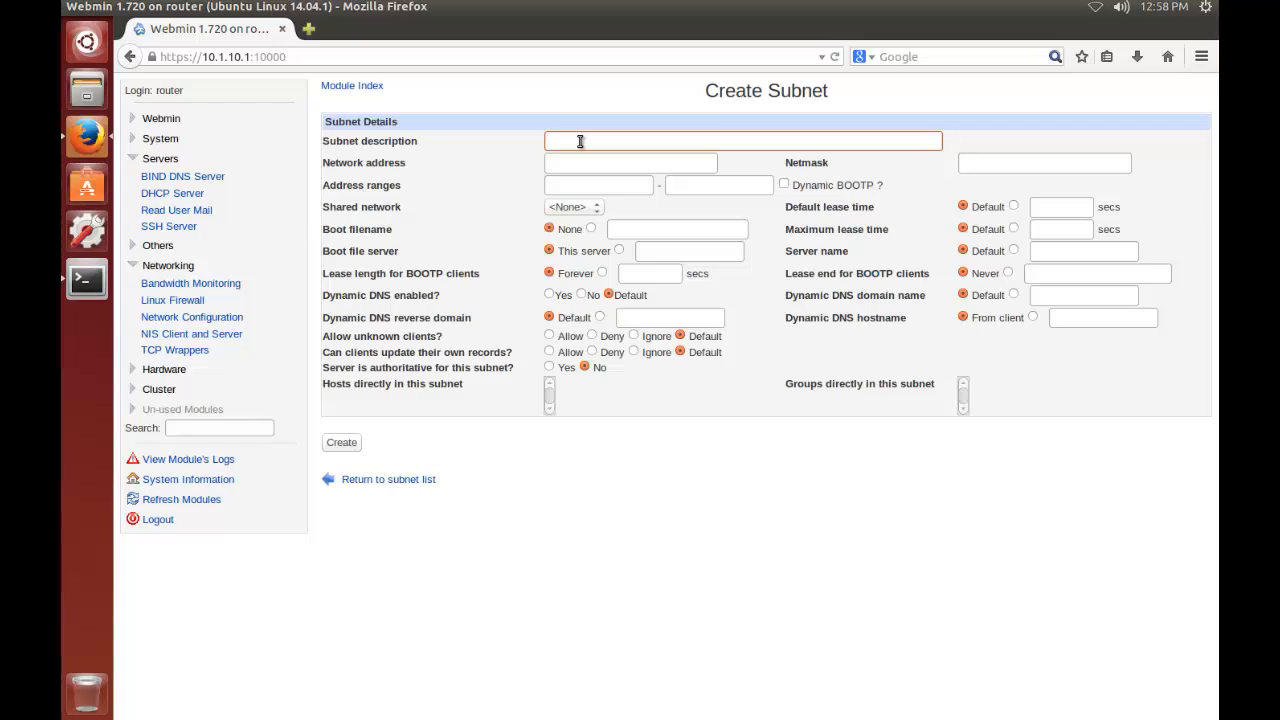
pyautogui.write('Router')
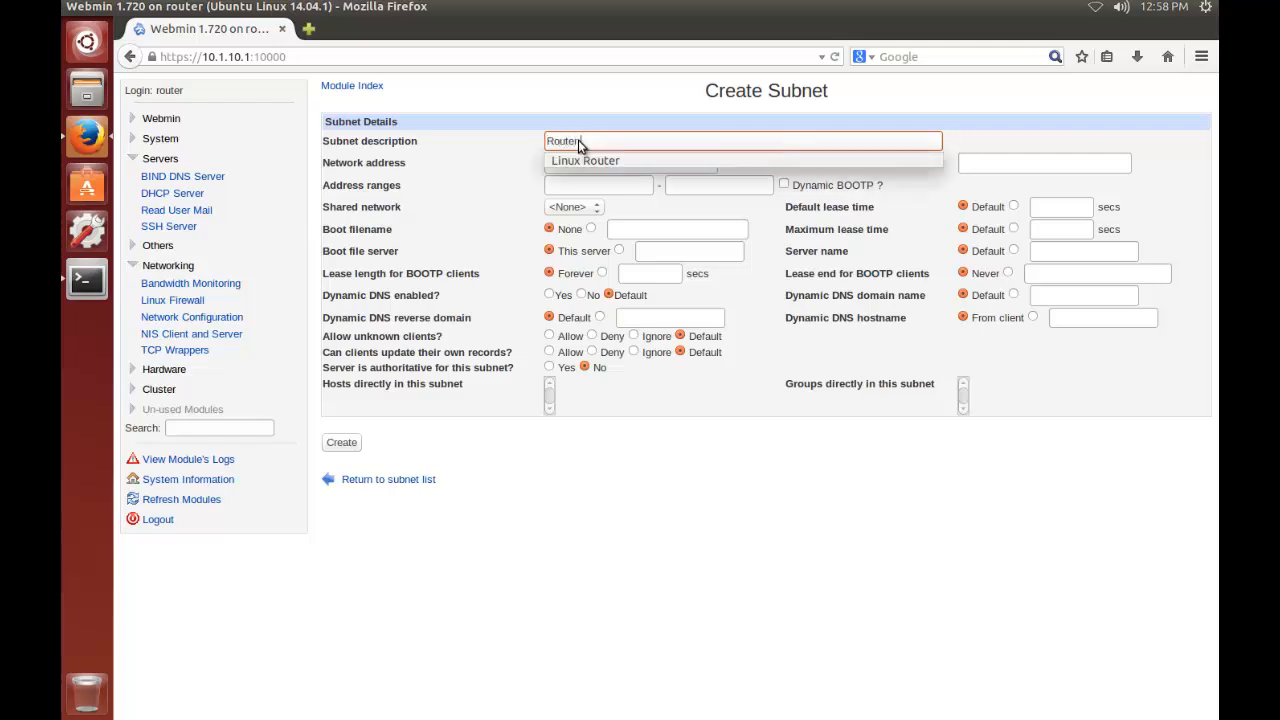
pyautogui.press('Down')
pyautogui.press('Tab')
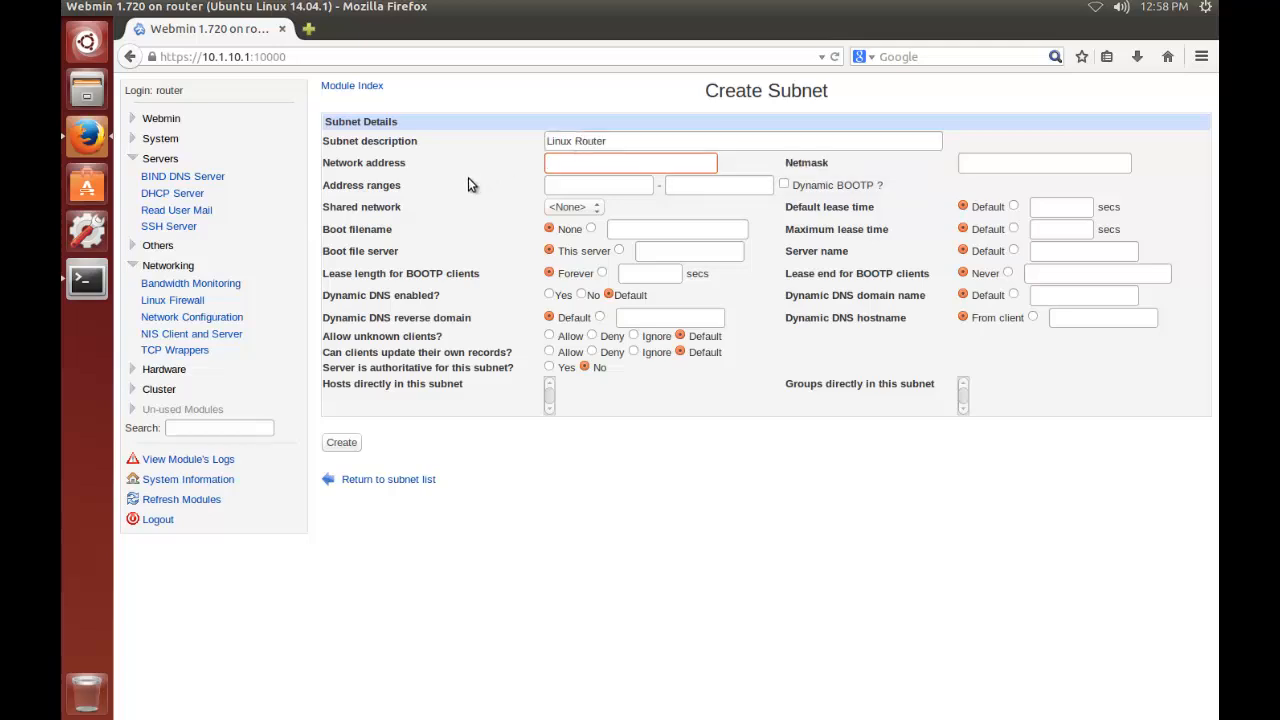
pyautogui.click(589, 163)
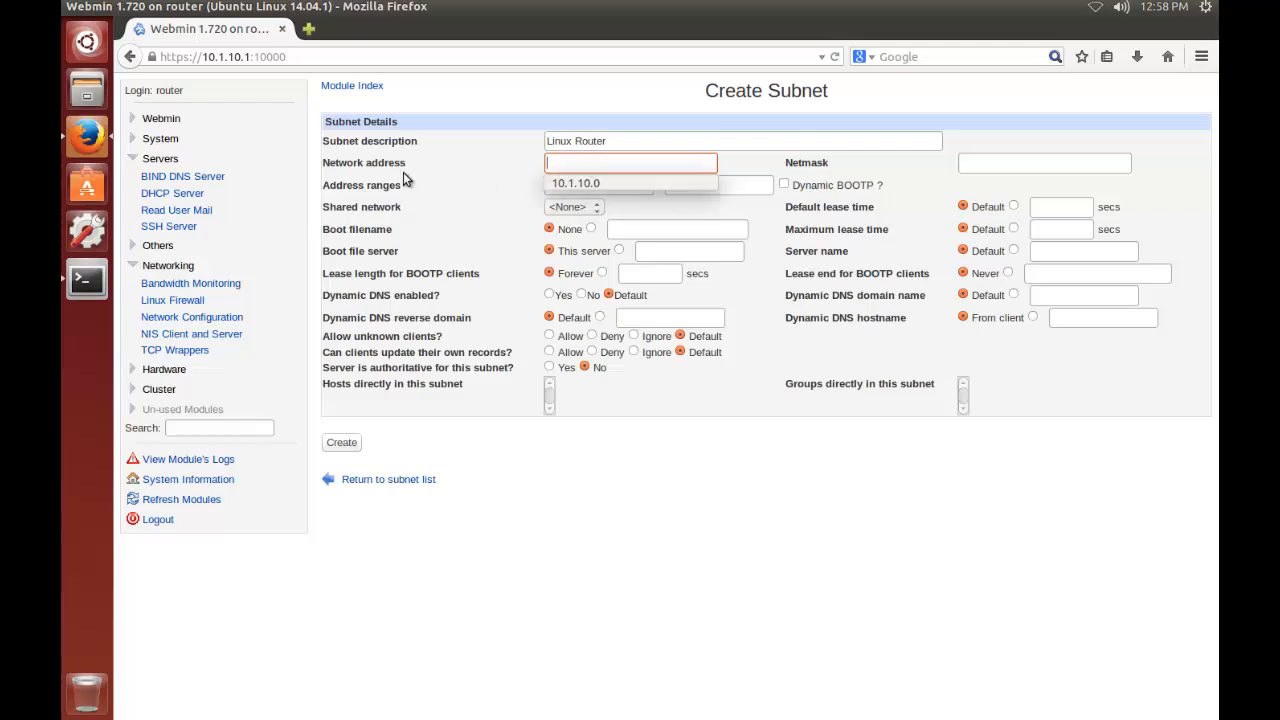
pyautogui.click(568, 183)
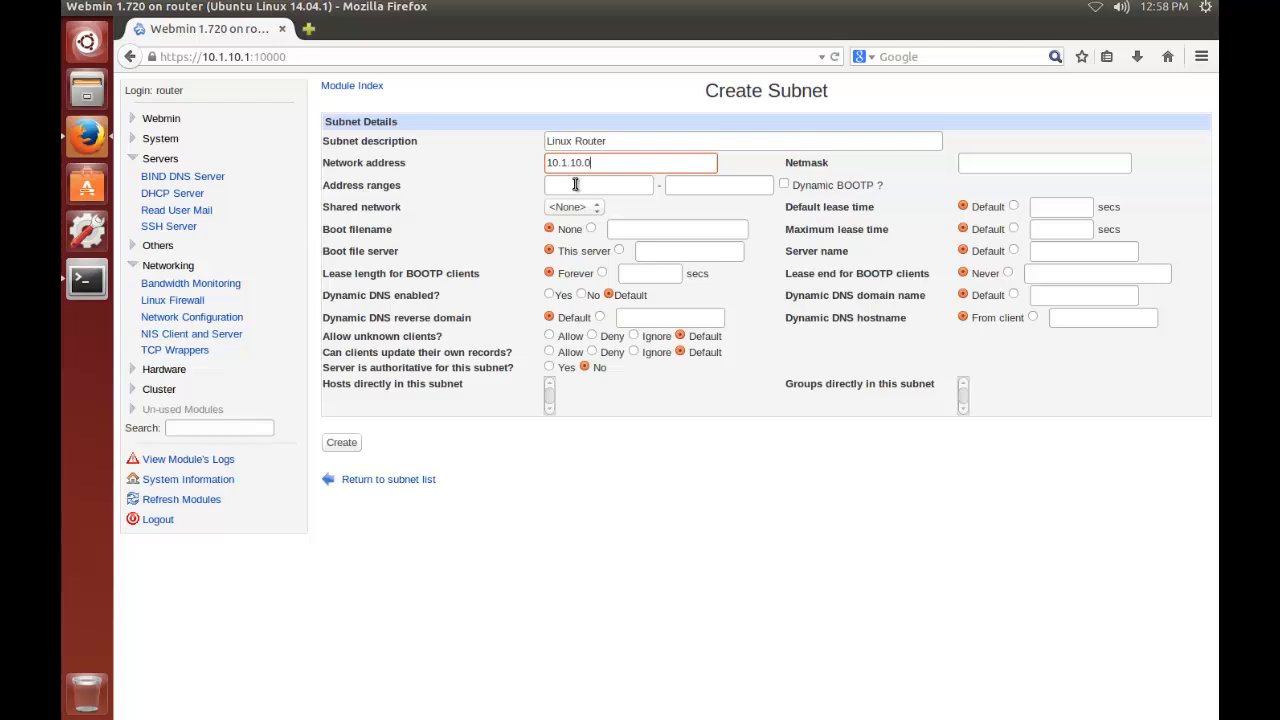
pyautogui.click(961, 169)
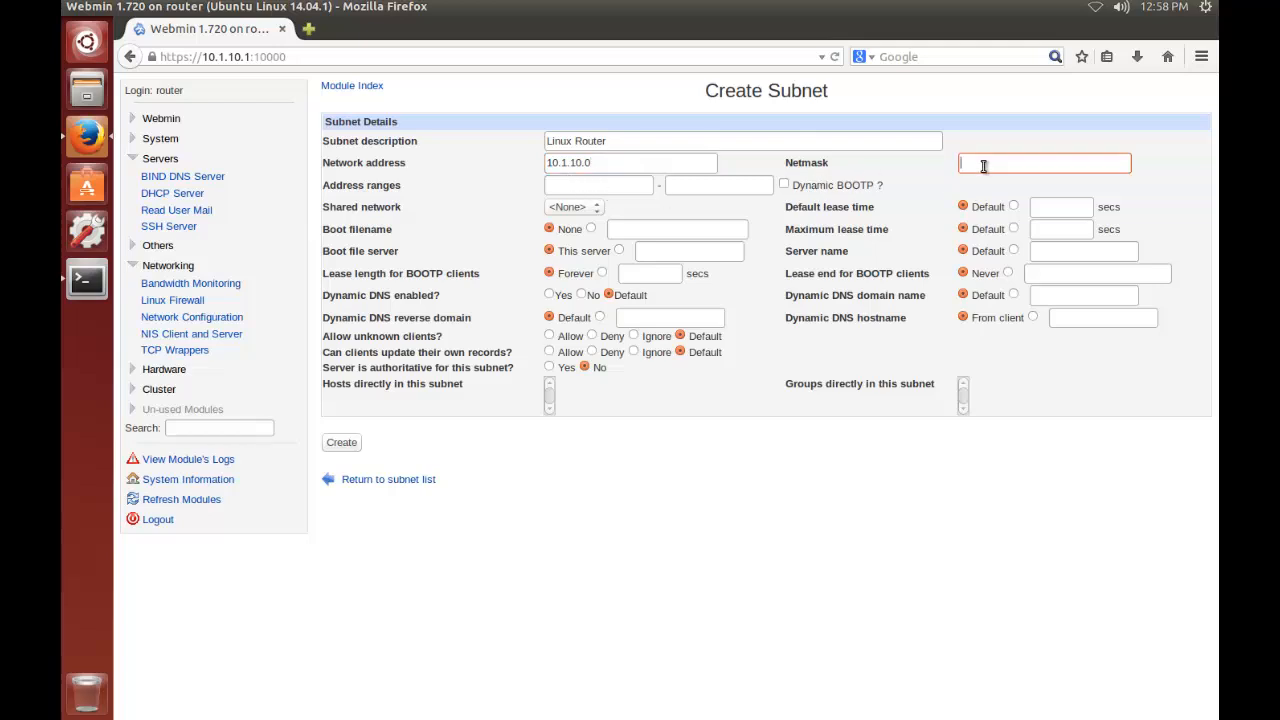
pyautogui.click(961, 166)
pyautogui.click(981, 183)
# Set the subnet's address range to 10.1.10.200 through 10.1.10.209 and create the subnet
pyautogui.click(630, 188)
pyautogui.click(631, 192)
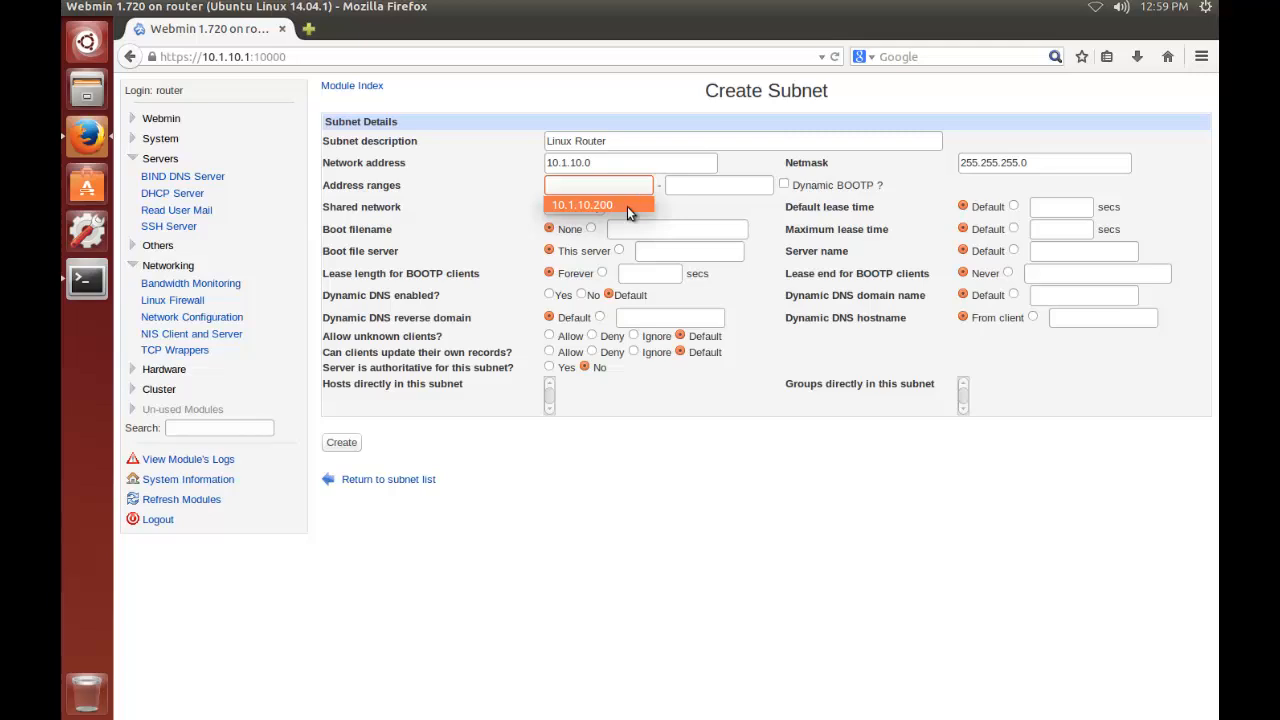
pyautogui.click(627, 206)
pyautogui.click(695, 189)
pyautogui.click(695, 190)
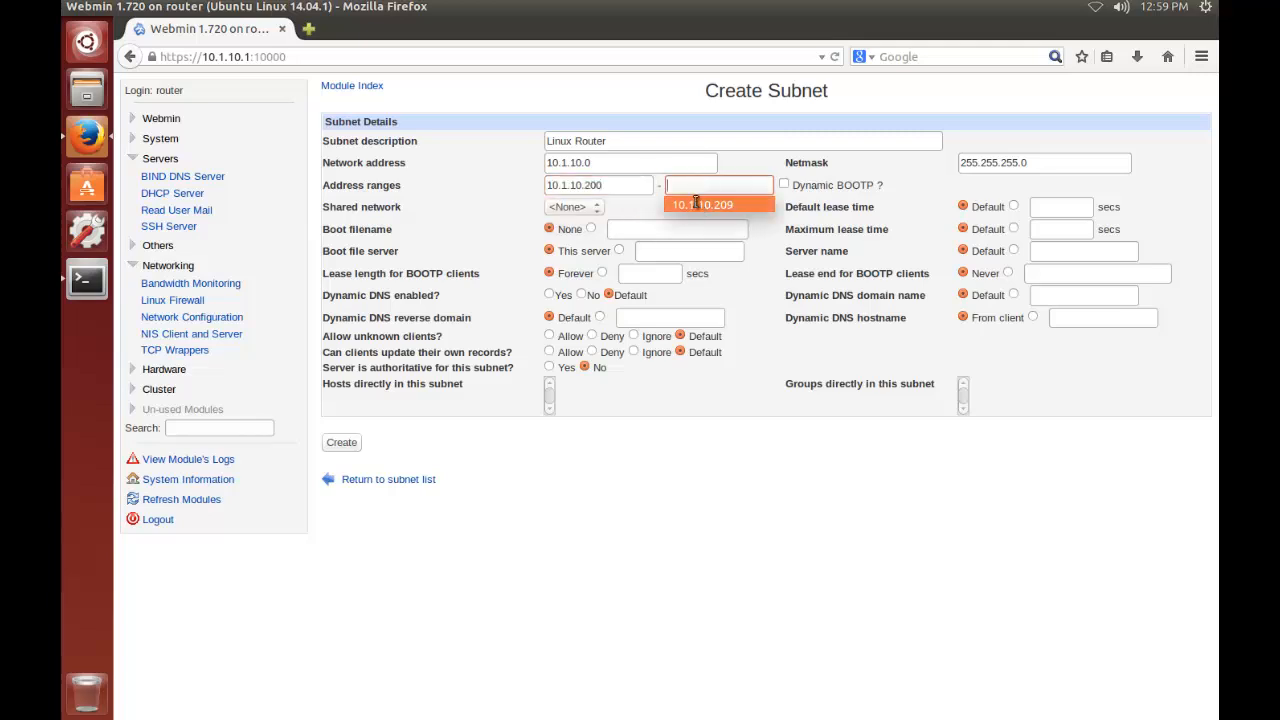
pyautogui.click(697, 204)
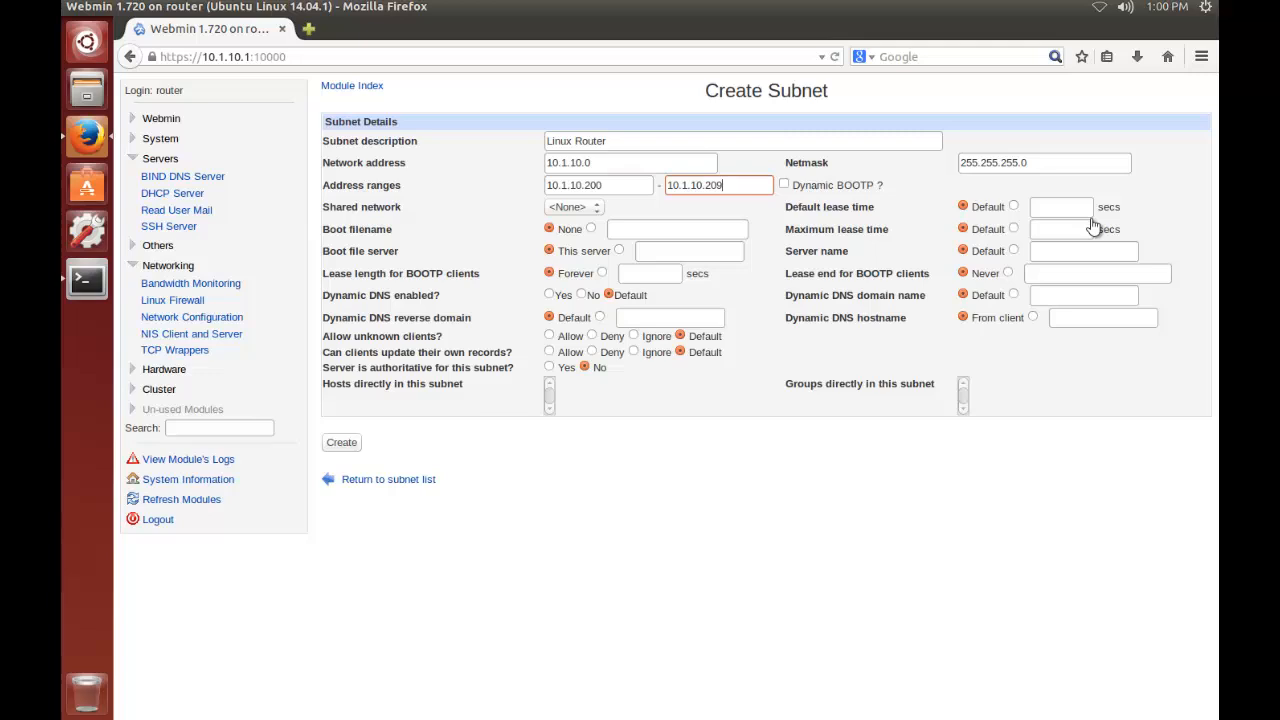
pyautogui.click(340, 442)
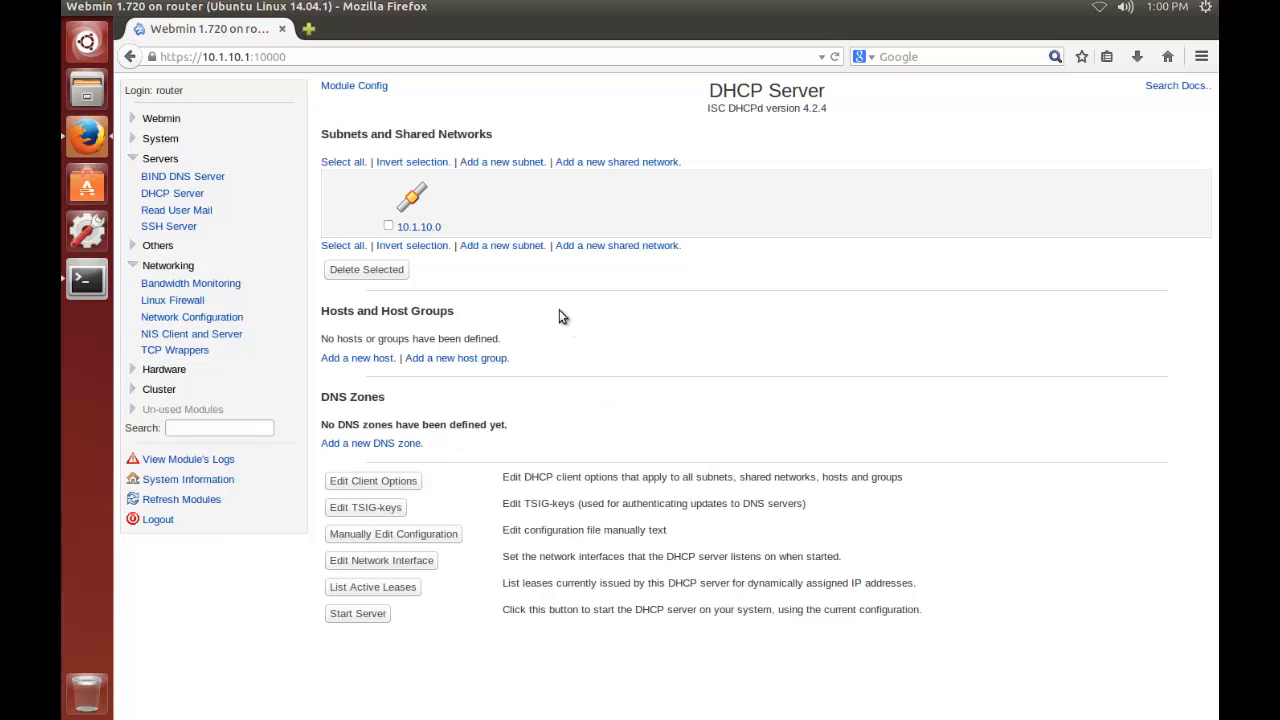
# In the client options of subnet 10.1.10.0, set the subnet mask to 255.255.255.0 and the default router to 10.1.10.1
pyautogui.click(416, 218)
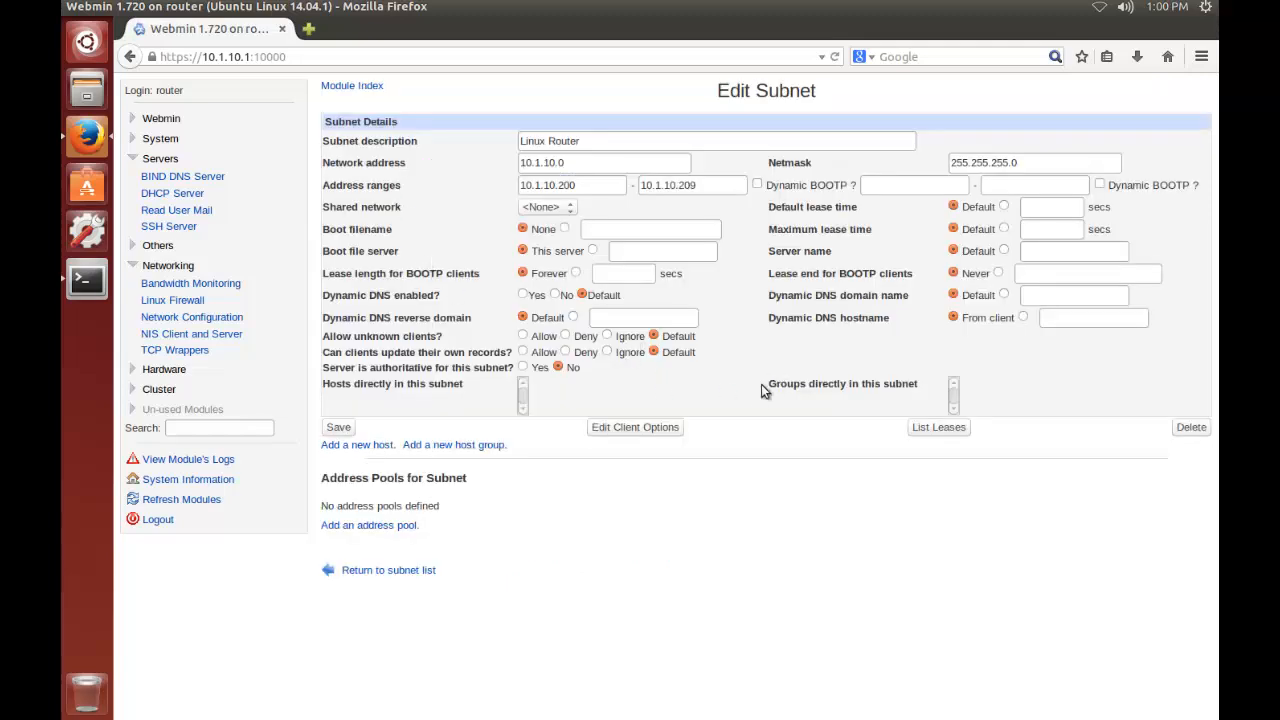
pyautogui.click(635, 427)
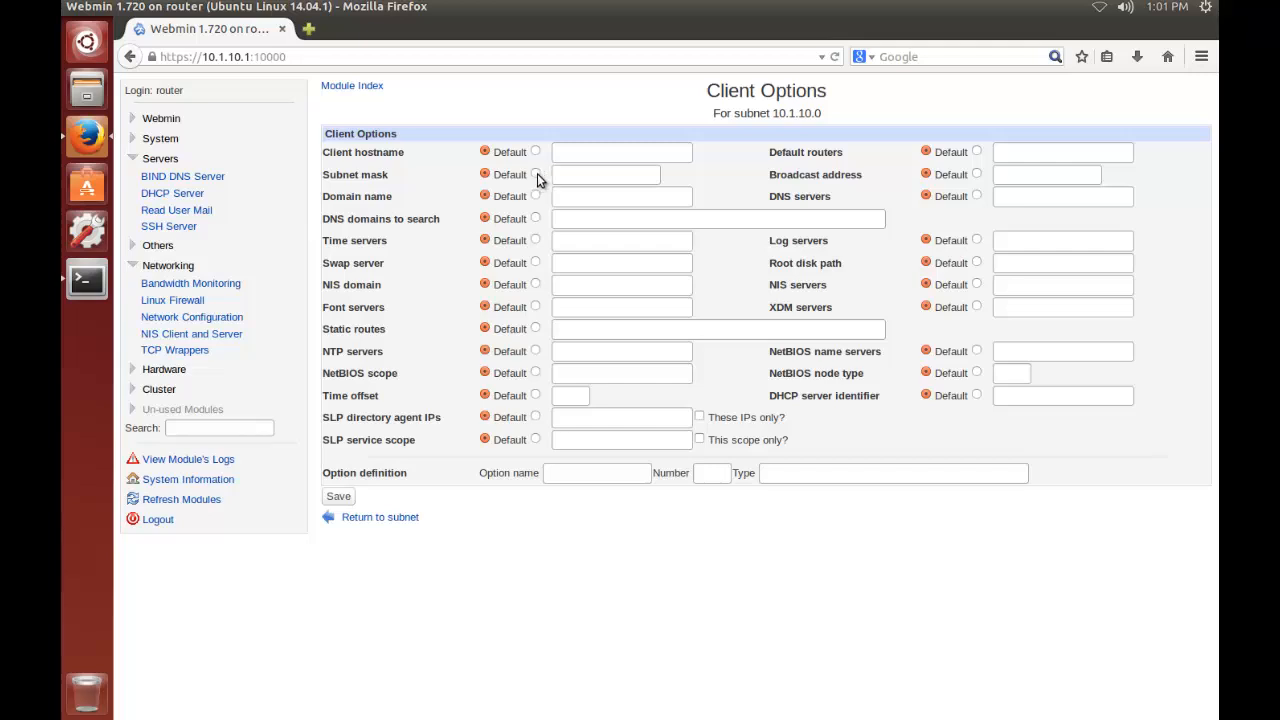
pyautogui.click(536, 174)
pyautogui.click(573, 176)
pyautogui.click(575, 175)
pyautogui.click(579, 190)
pyautogui.click(977, 151)
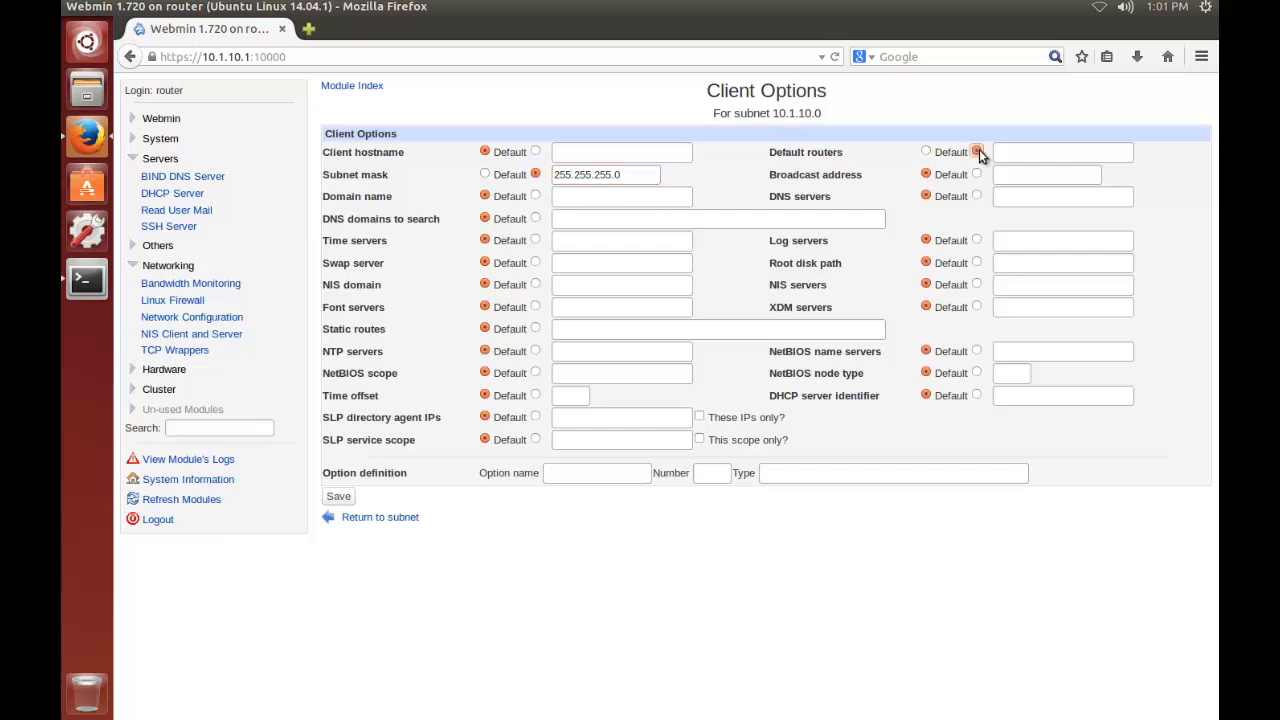
pyautogui.doubleClick(1040, 152)
pyautogui.click(1033, 173)
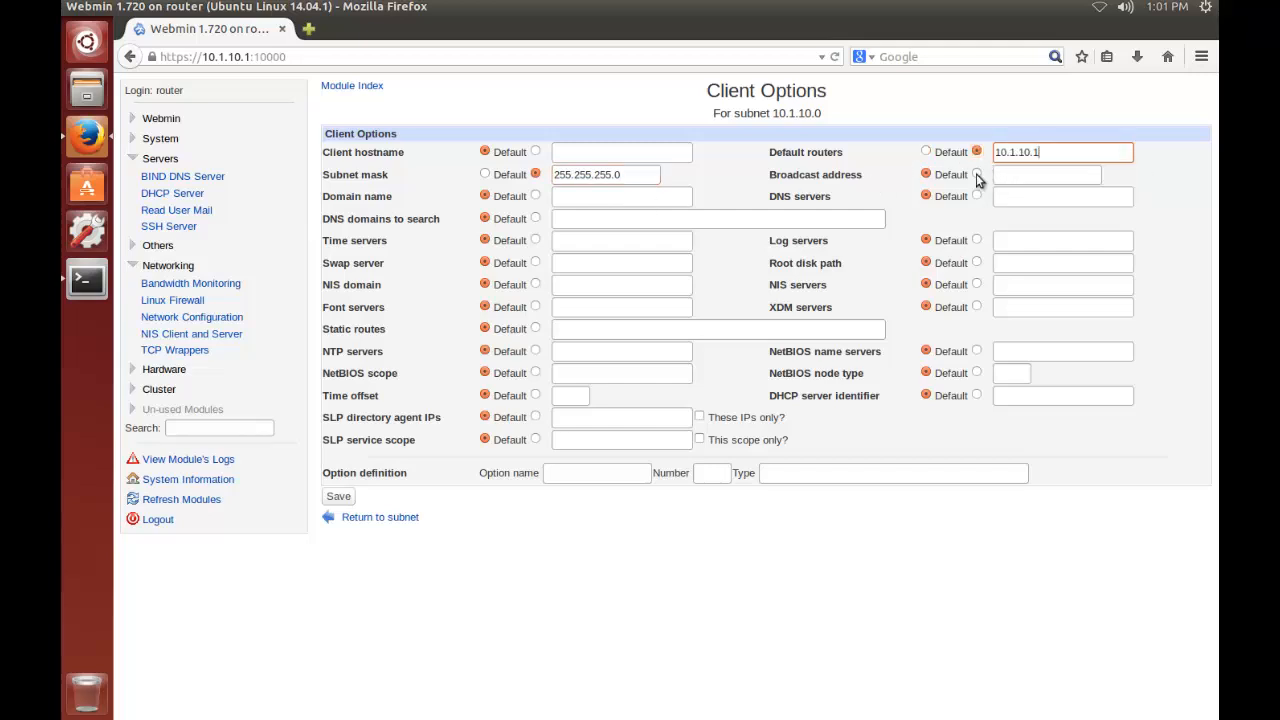
# Set the broadcast address to 10.1.10.255 and the DNS server to 10.1.10.1, saving the client options and the subnet
pyautogui.click(977, 174)
pyautogui.doubleClick(1020, 176)
pyautogui.click(1028, 194)
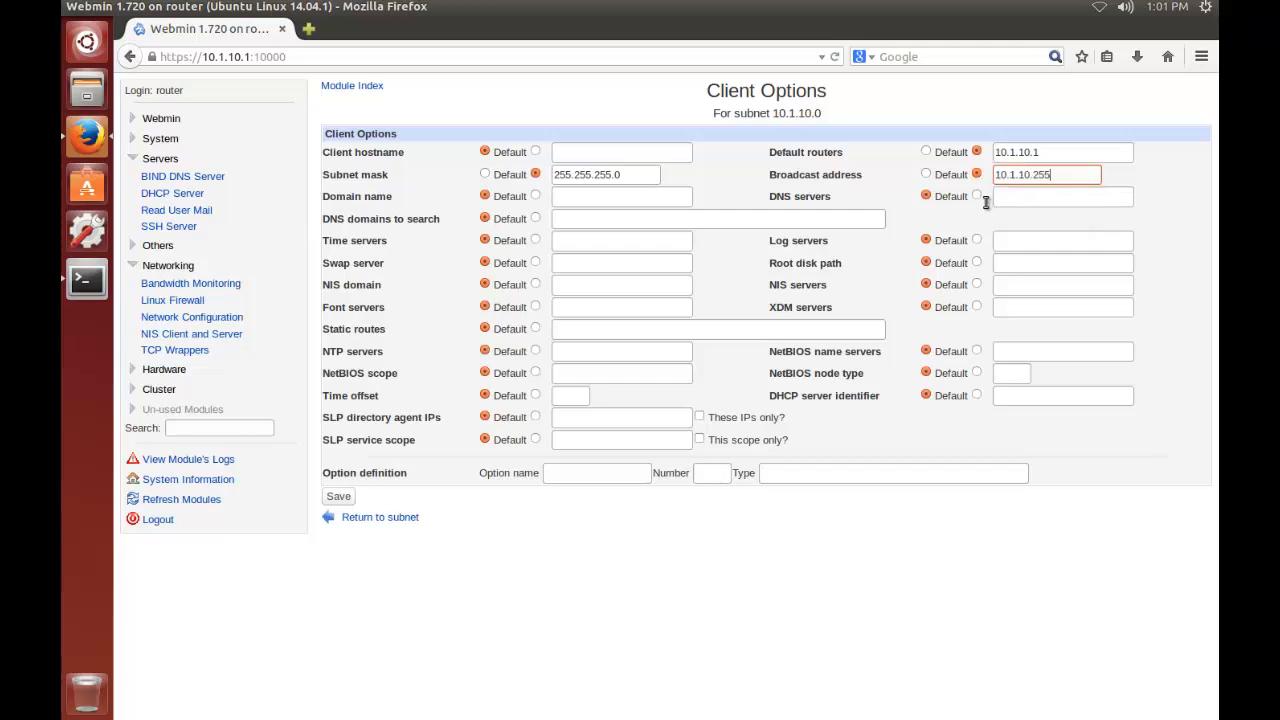
pyautogui.click(977, 197)
pyautogui.doubleClick(1023, 197)
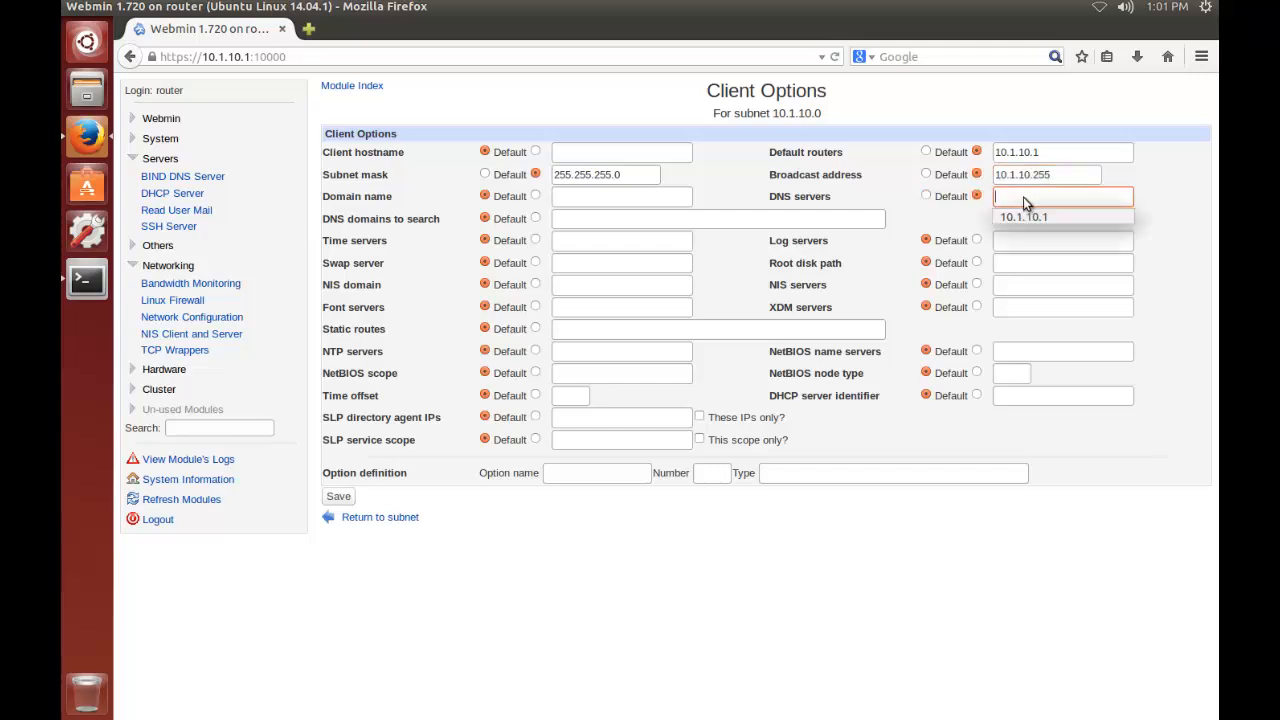
pyautogui.click(1028, 218)
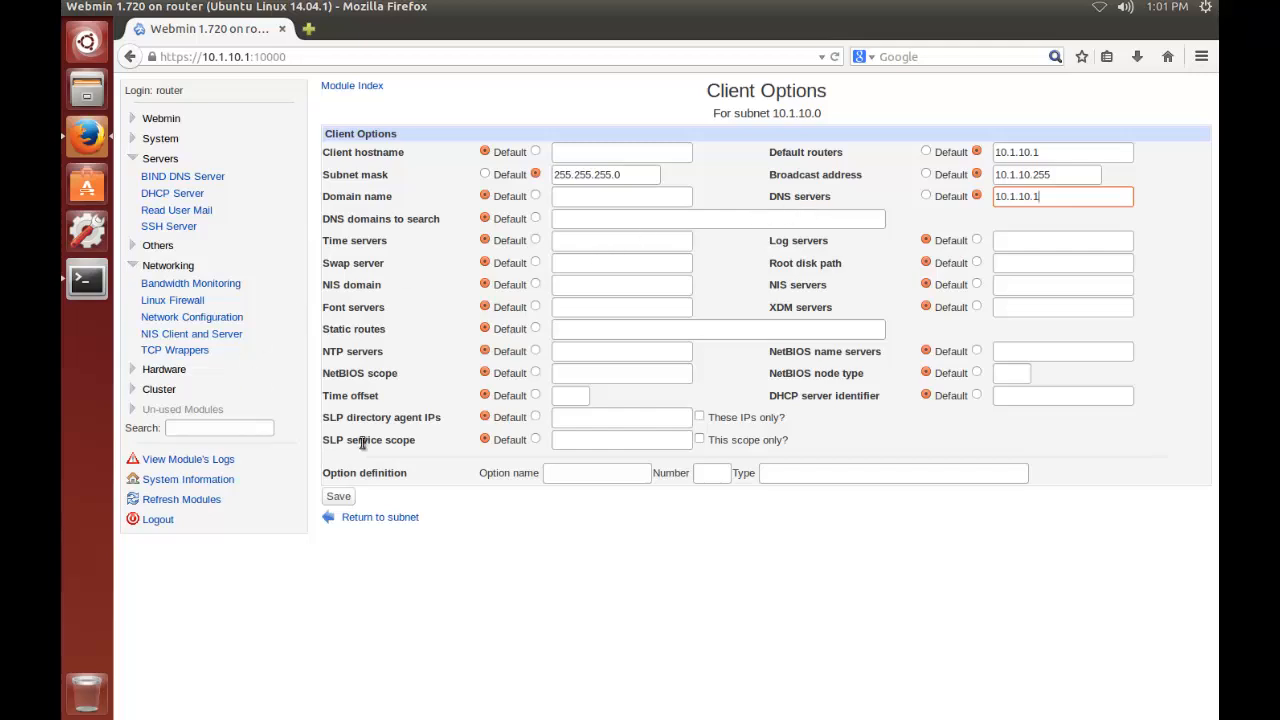
pyautogui.click(340, 499)
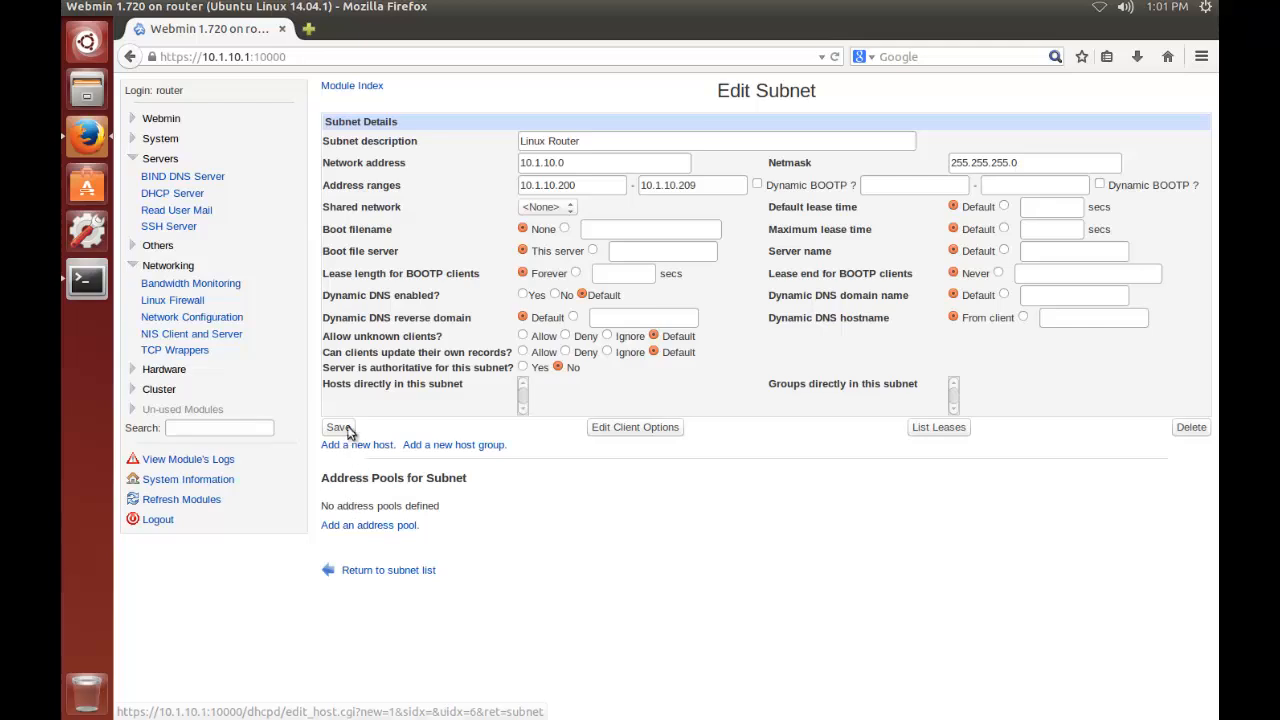
pyautogui.click(340, 427)
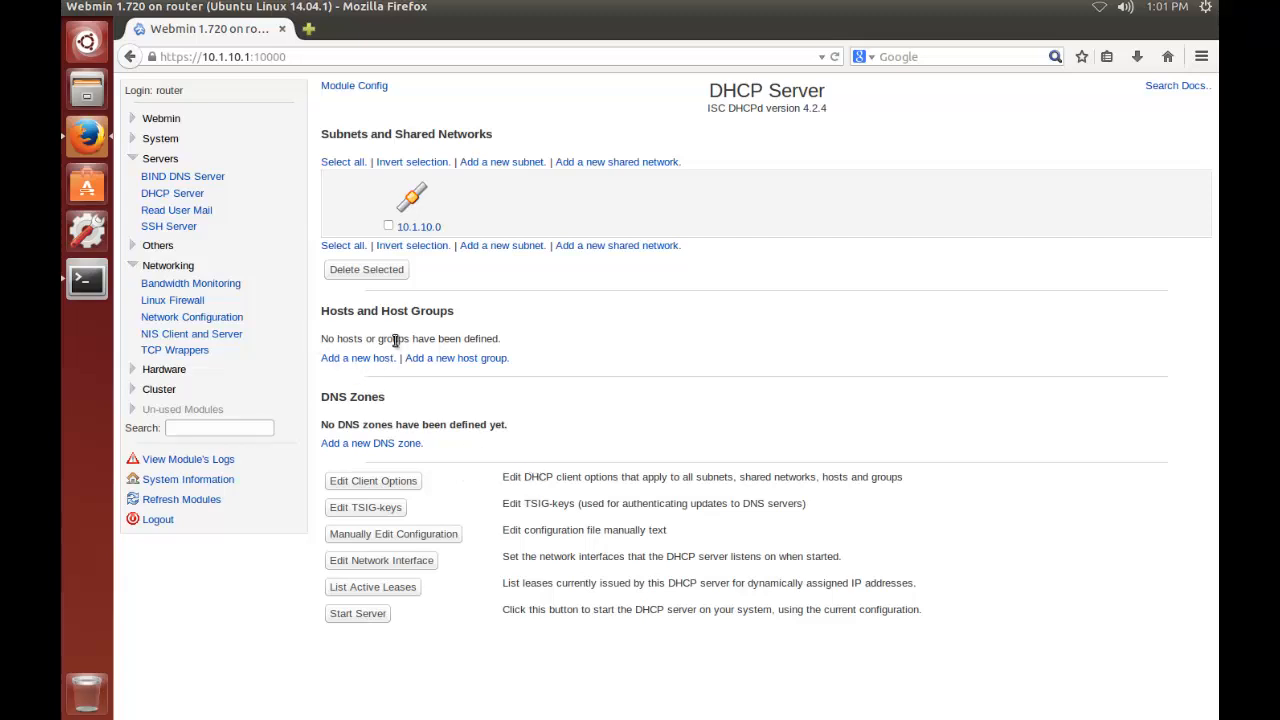
# Make the DHCP server listen on interface eth1 and start the server
pyautogui.click(403, 563)
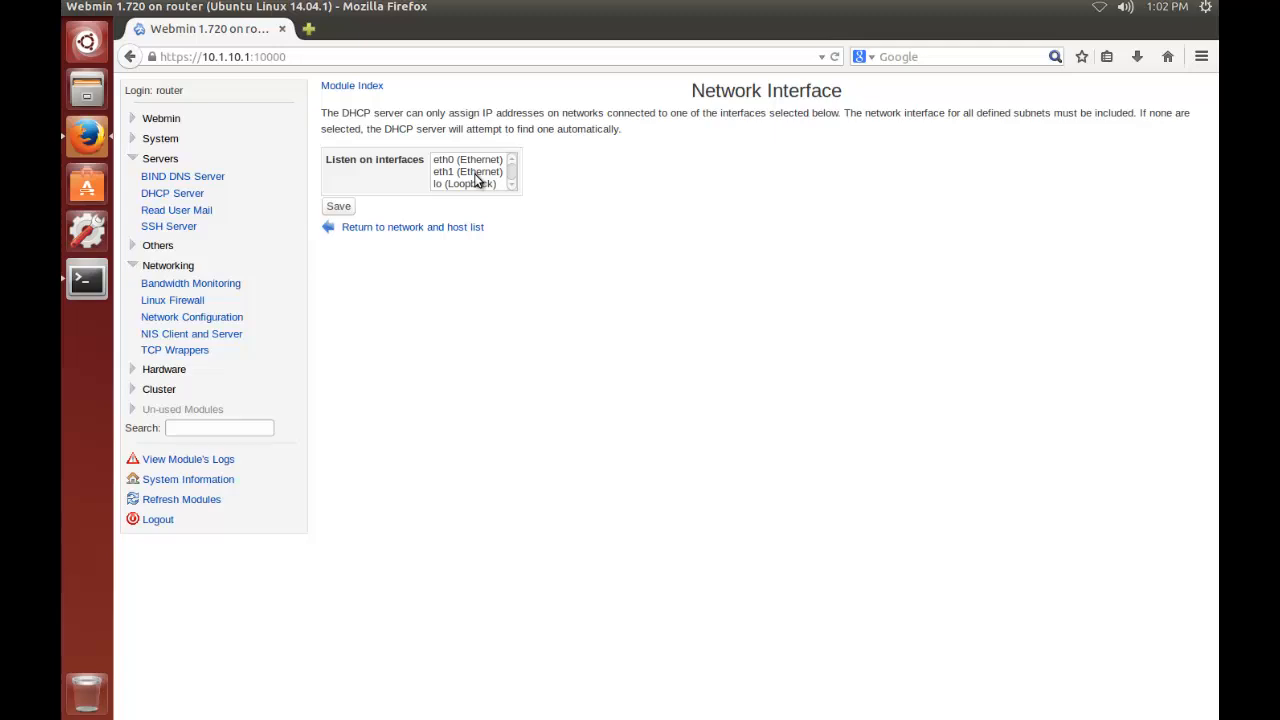
pyautogui.click(476, 173)
pyautogui.click(338, 207)
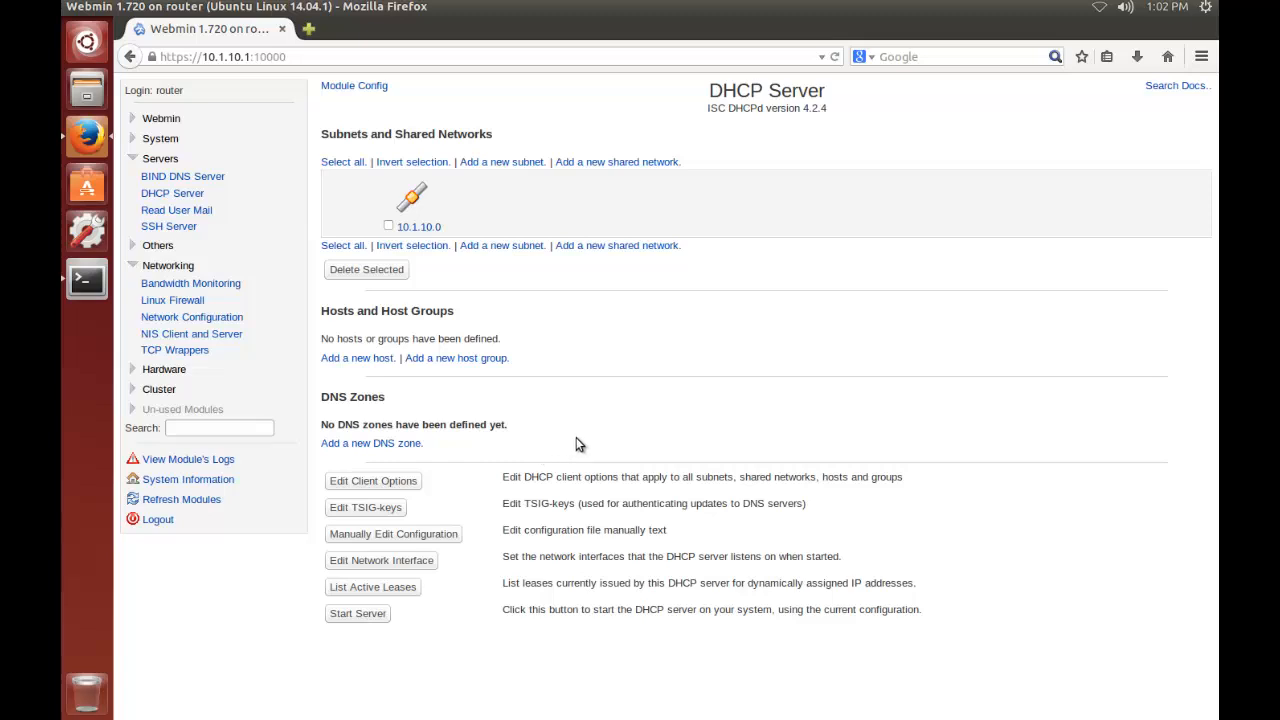
pyautogui.click(361, 614)
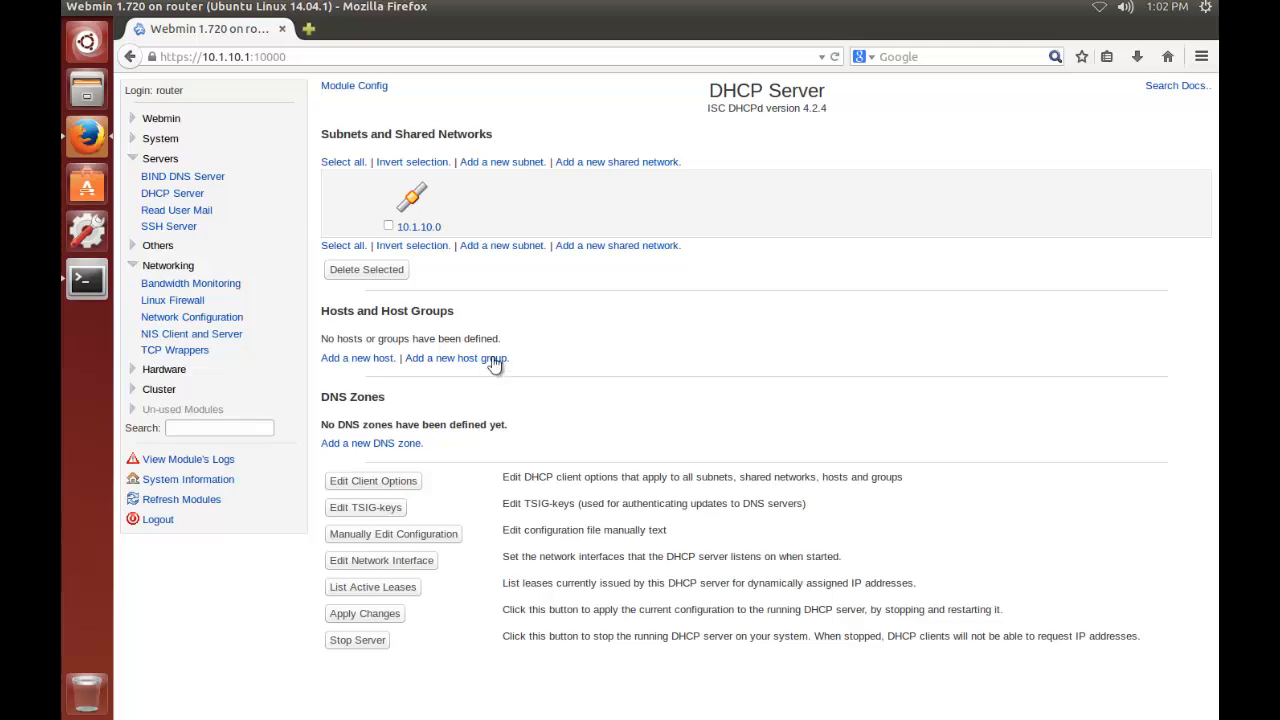
pyautogui.click(417, 203)
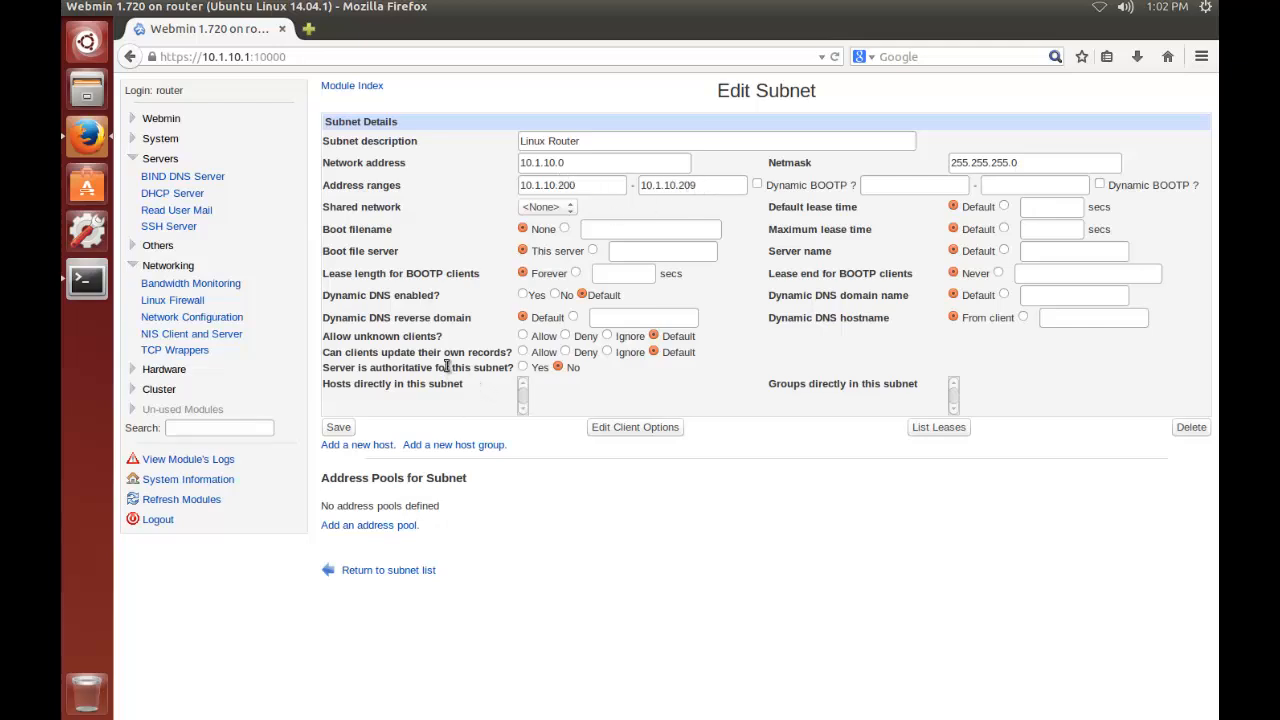
pyautogui.click(185, 196)
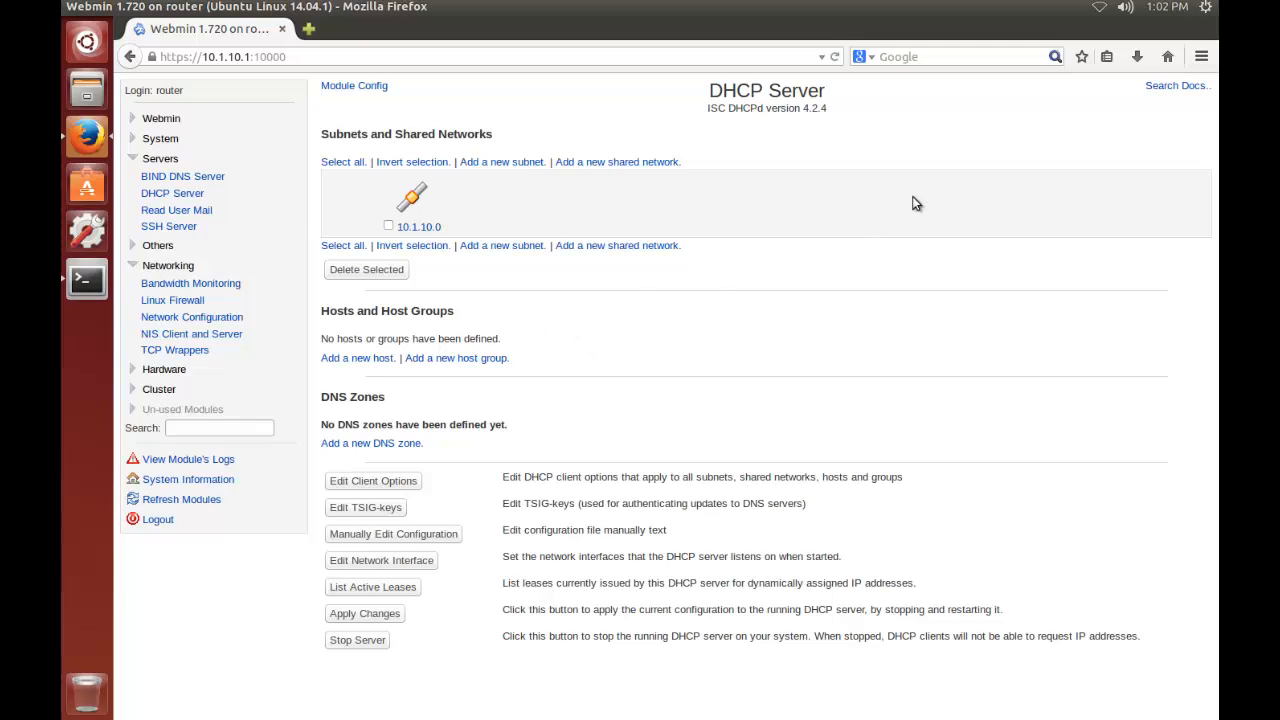
pyautogui.click(1097, 12)
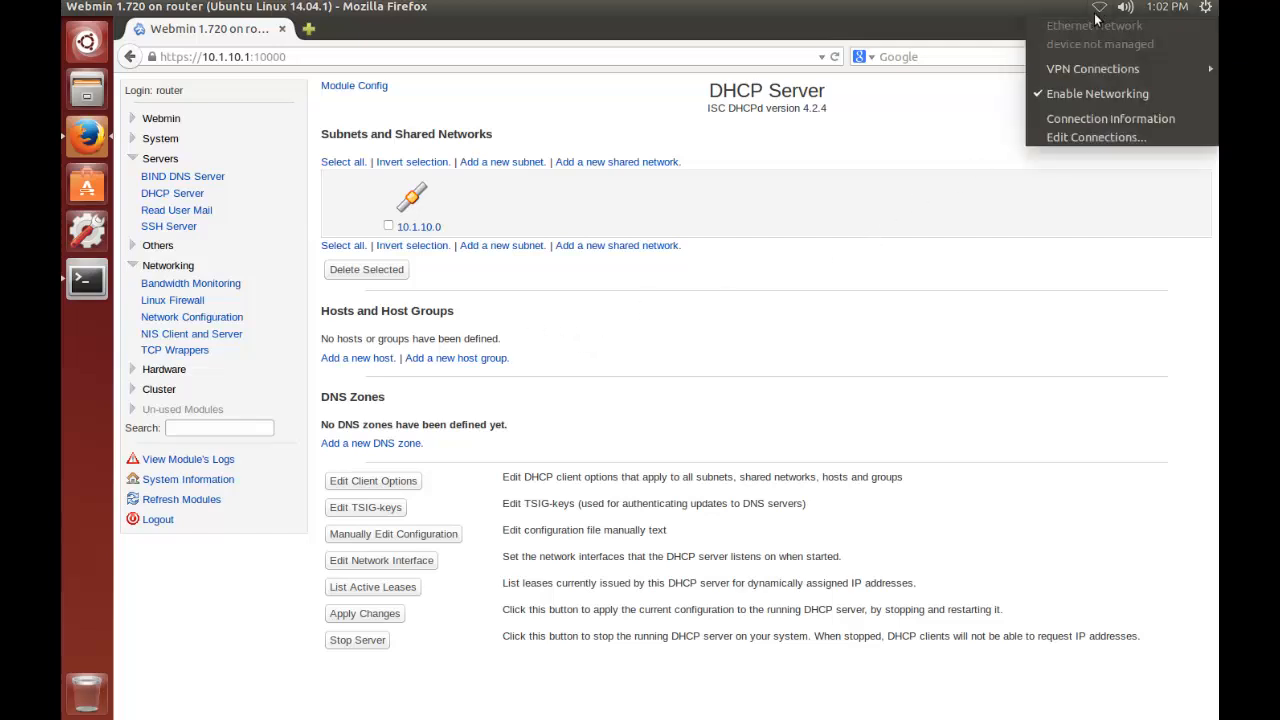
pyautogui.click(885, 250)
# Switch to the terminal, copy the hardware address of eth0 from its output, and return to Webmin in Firefox
pyautogui.click(87, 279)
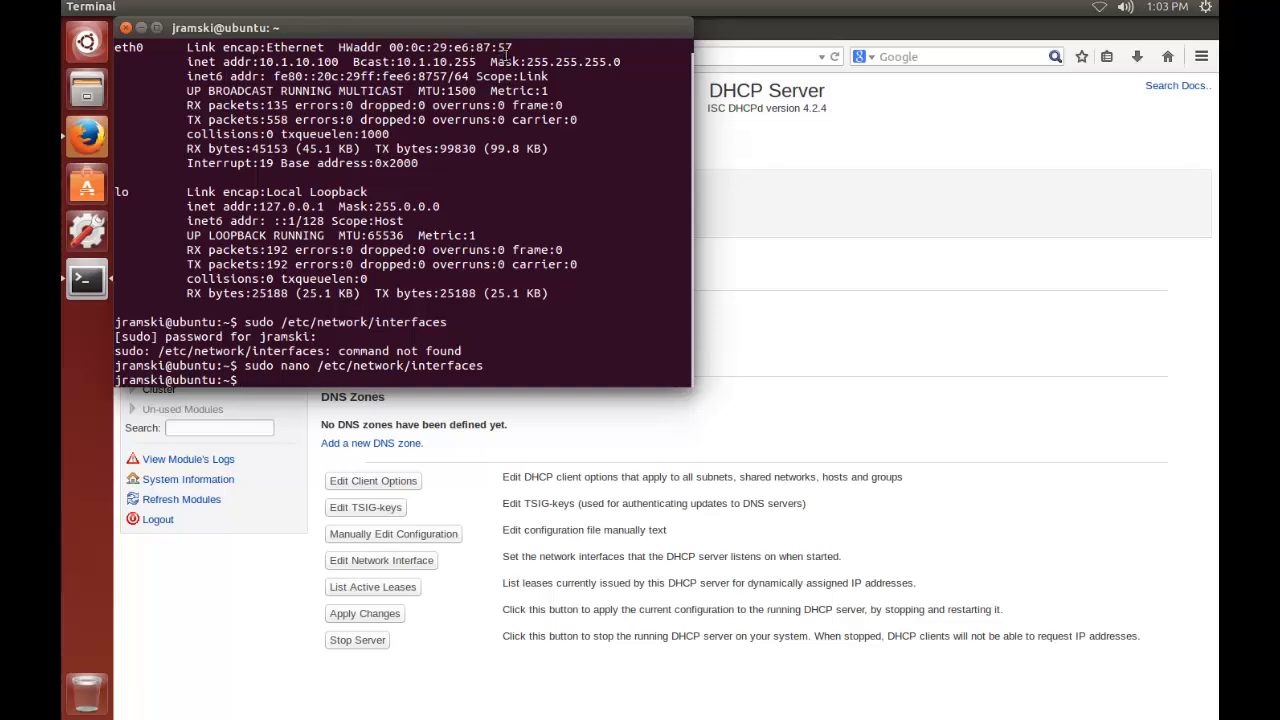
pyautogui.moveTo(512, 48); pyautogui.dragTo(390, 48)
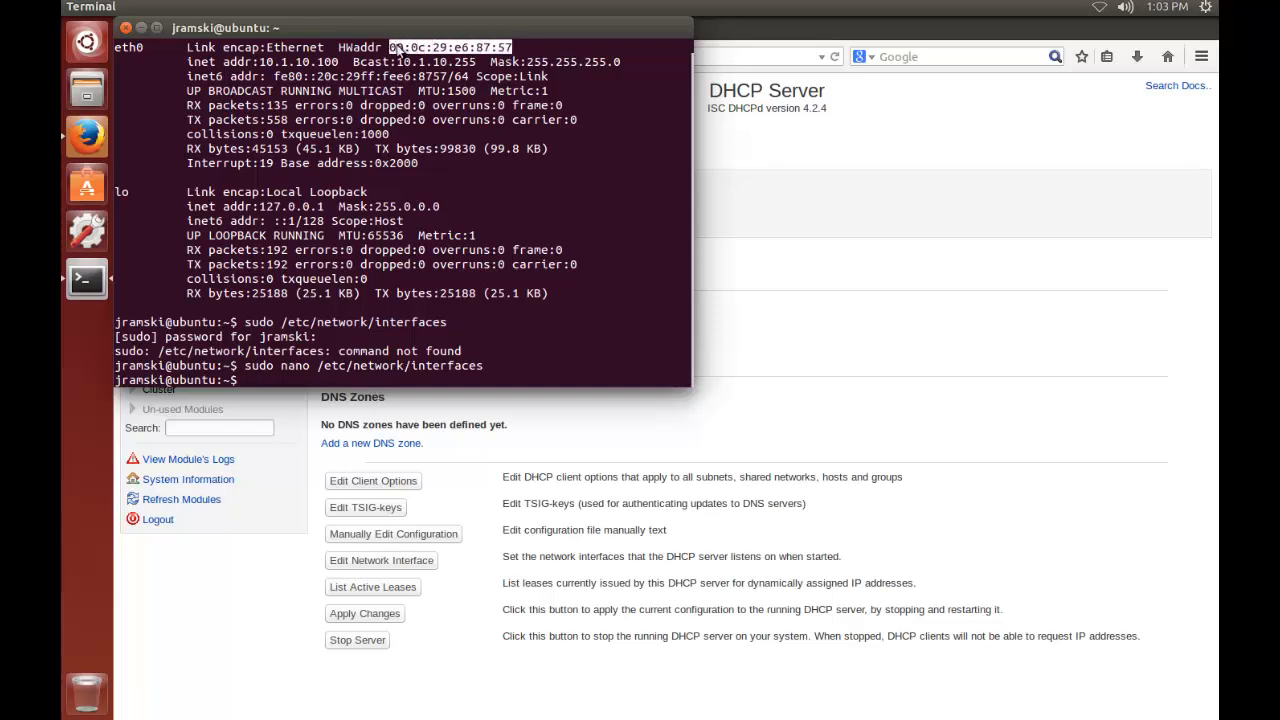
pyautogui.rightClick(397, 48)
pyautogui.click(440, 121)
pyautogui.click(785, 286)
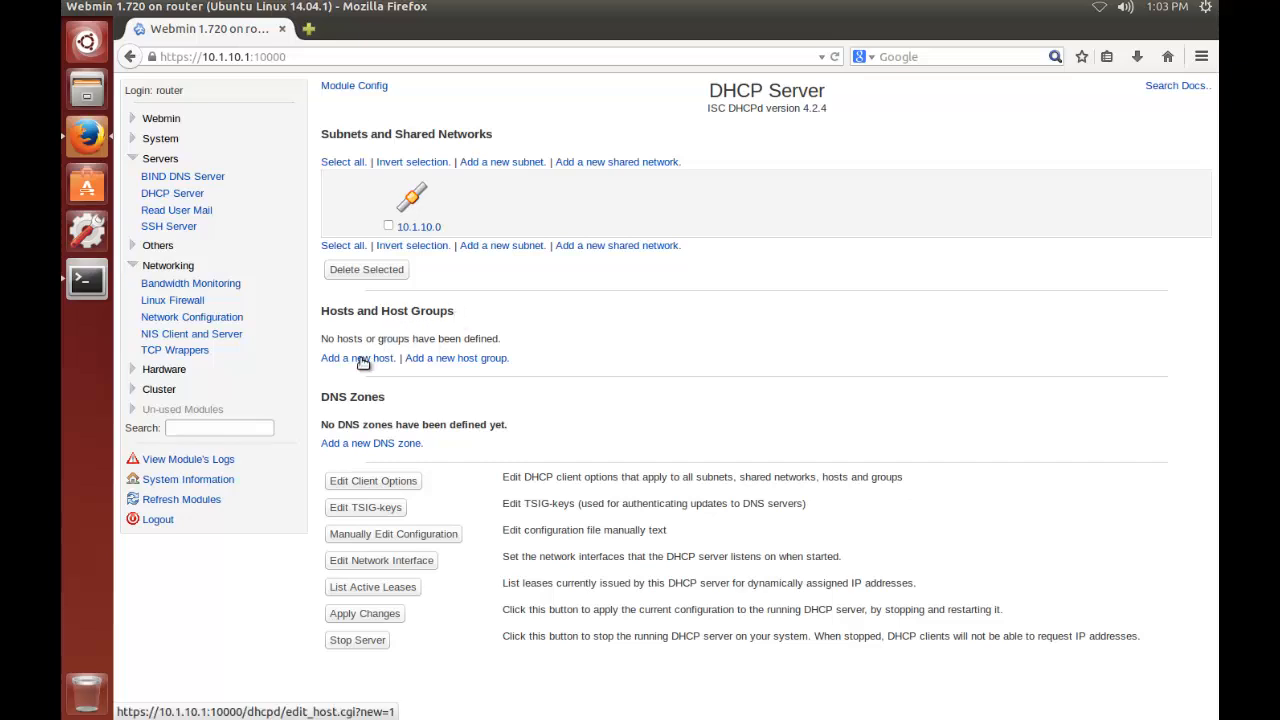
# Start a new DHCP host with the description Ubuntu Desktop
pyautogui.click(363, 359)
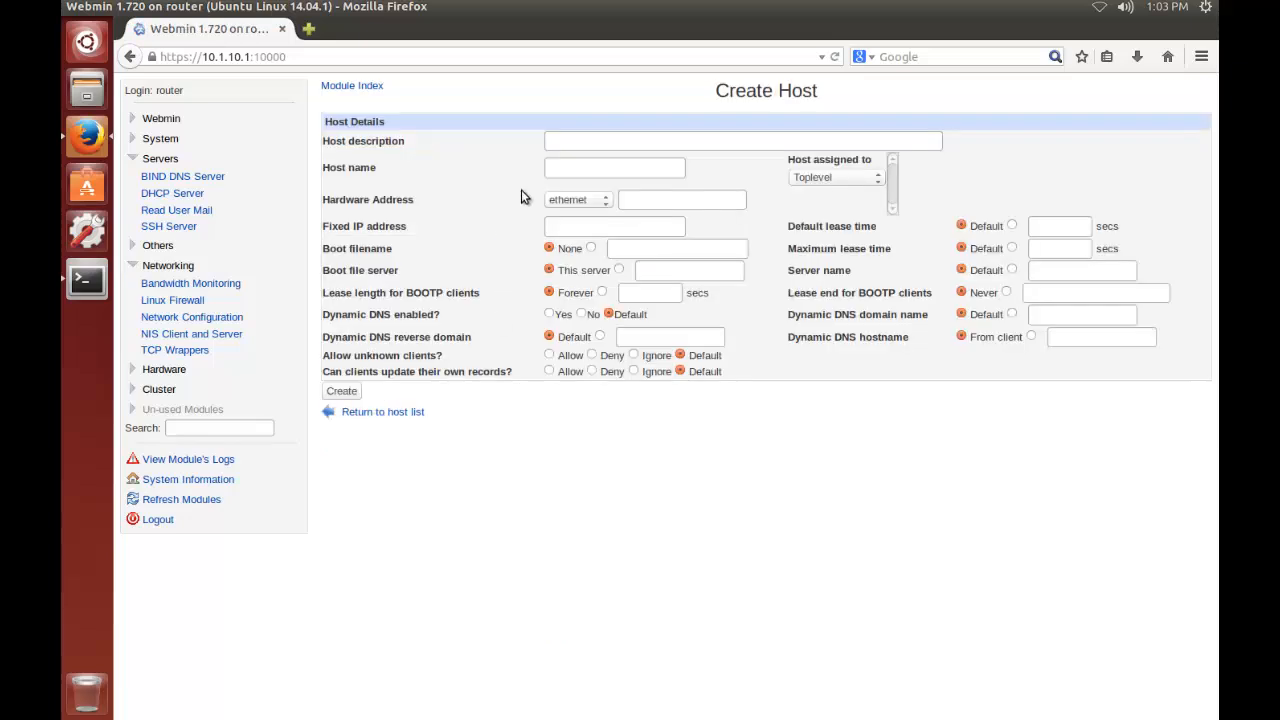
pyautogui.click(598, 142)
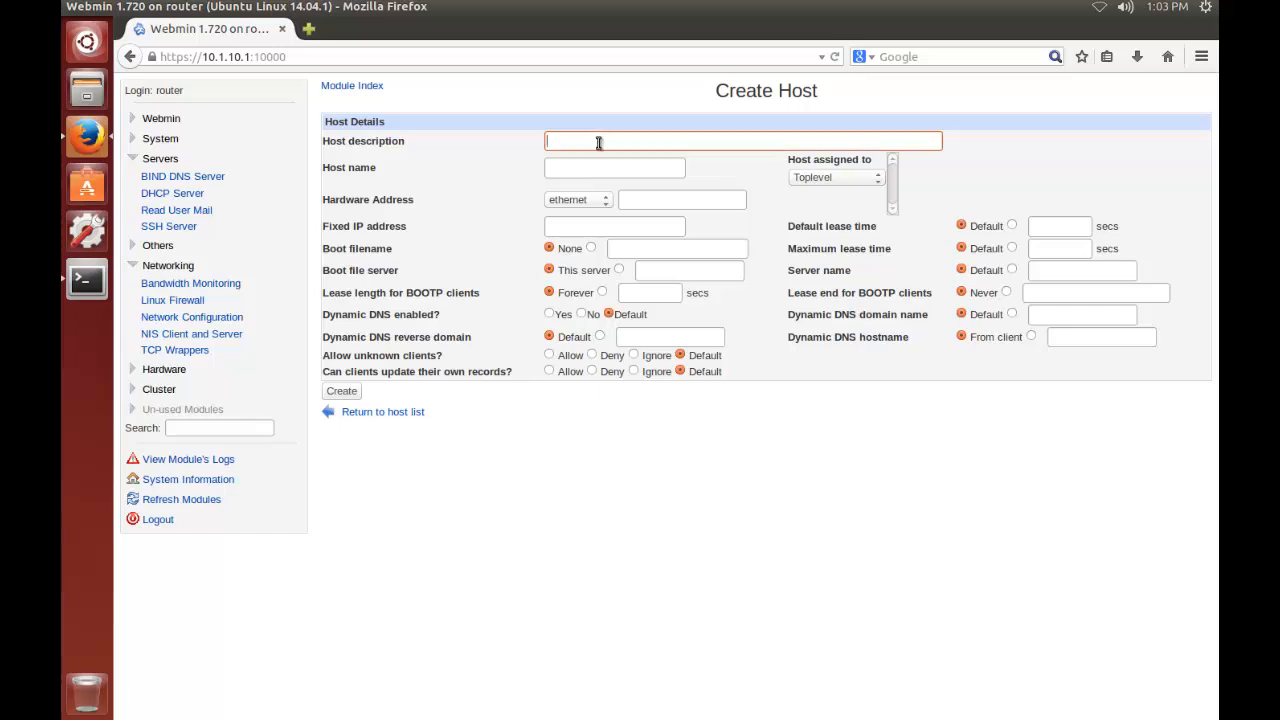
pyautogui.write('Ubuntu Deb')
pyautogui.write('ktop')
pyautogui.click(880, 180)
pyautogui.click(847, 212)
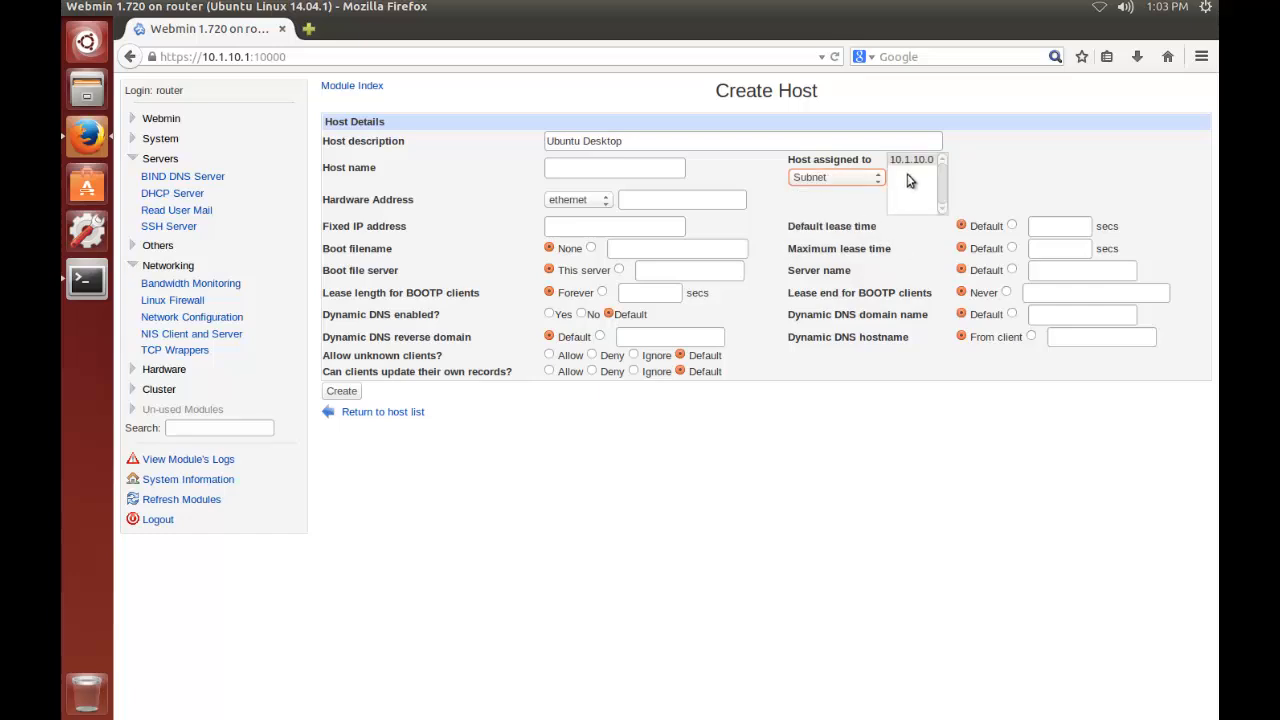
pyautogui.click(912, 161)
pyautogui.click(881, 179)
pyautogui.click(862, 190)
pyautogui.click(836, 179)
pyautogui.click(836, 178)
# Paste 00:0c:29:e6:87:57 as the host's ethernet hardware address and set its fixed IP address to 10.1.10.100
pyautogui.click(667, 200)
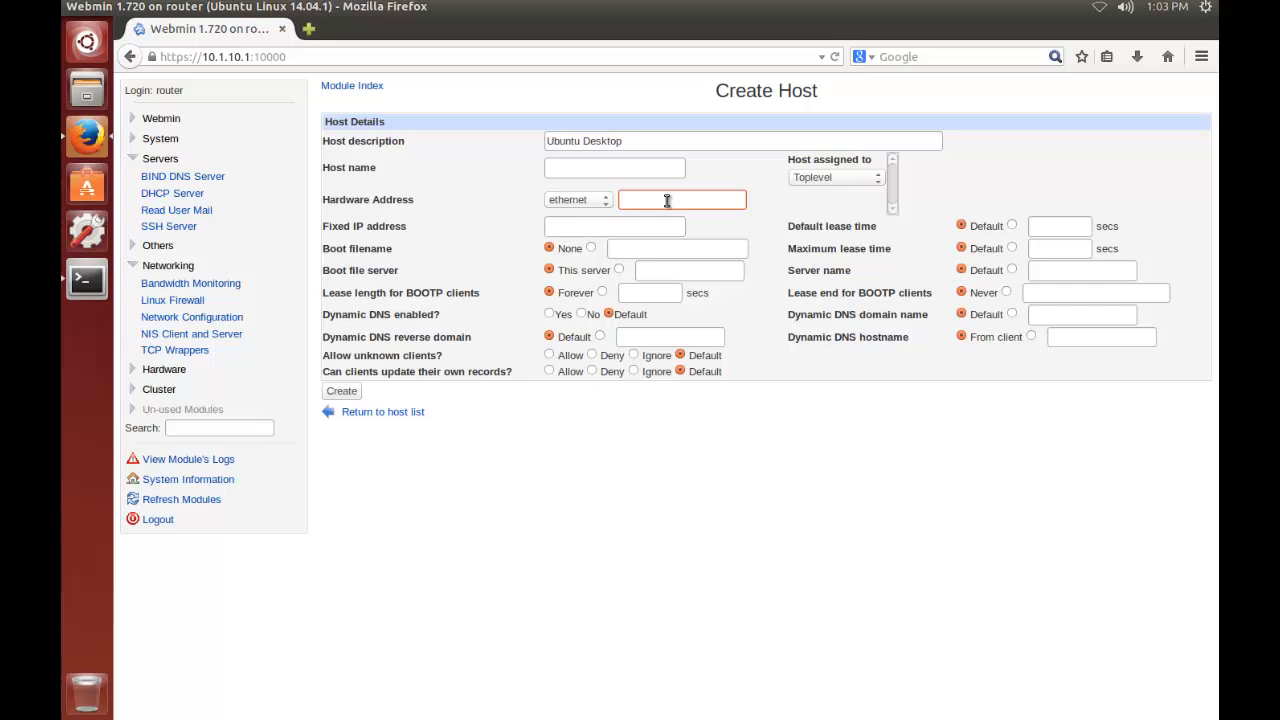
pyautogui.hotkey('ctrl', 'v')
pyautogui.click(648, 230)
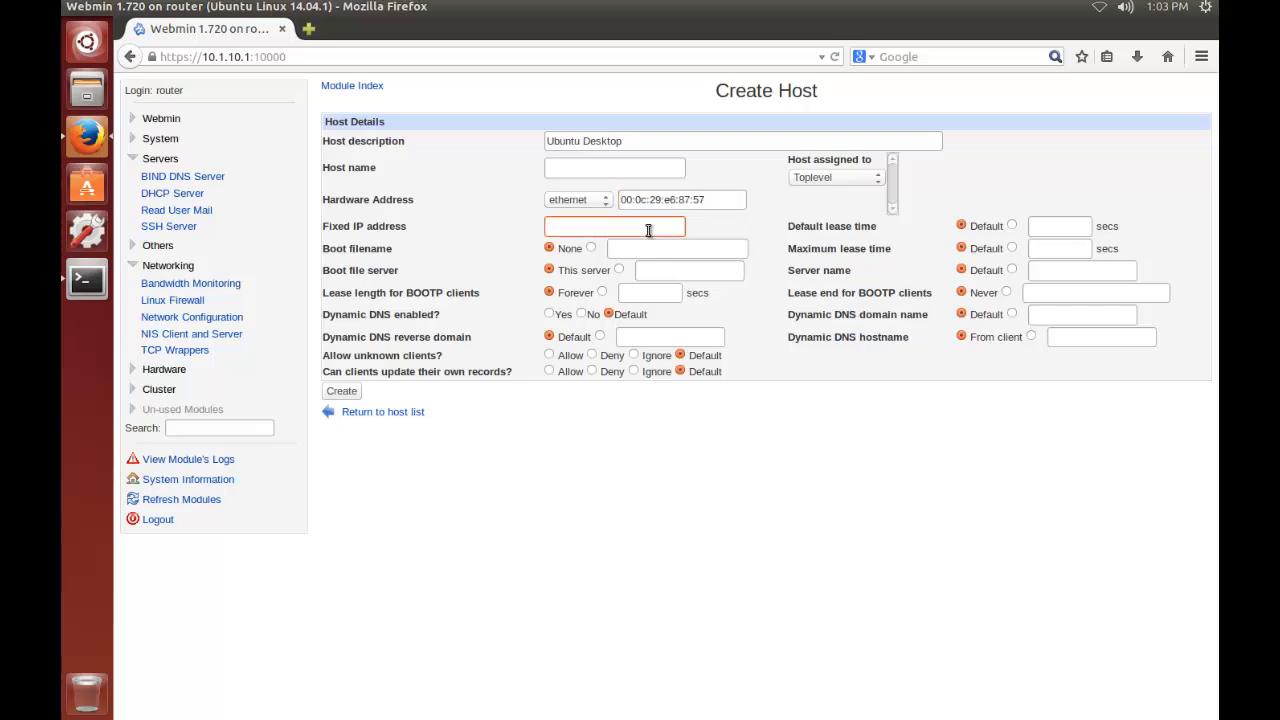
pyautogui.write('10.1.10.100')
# Name the host ubuntu.router.com, create it, and apply the changes to the running DHCP server
pyautogui.click(570, 167)
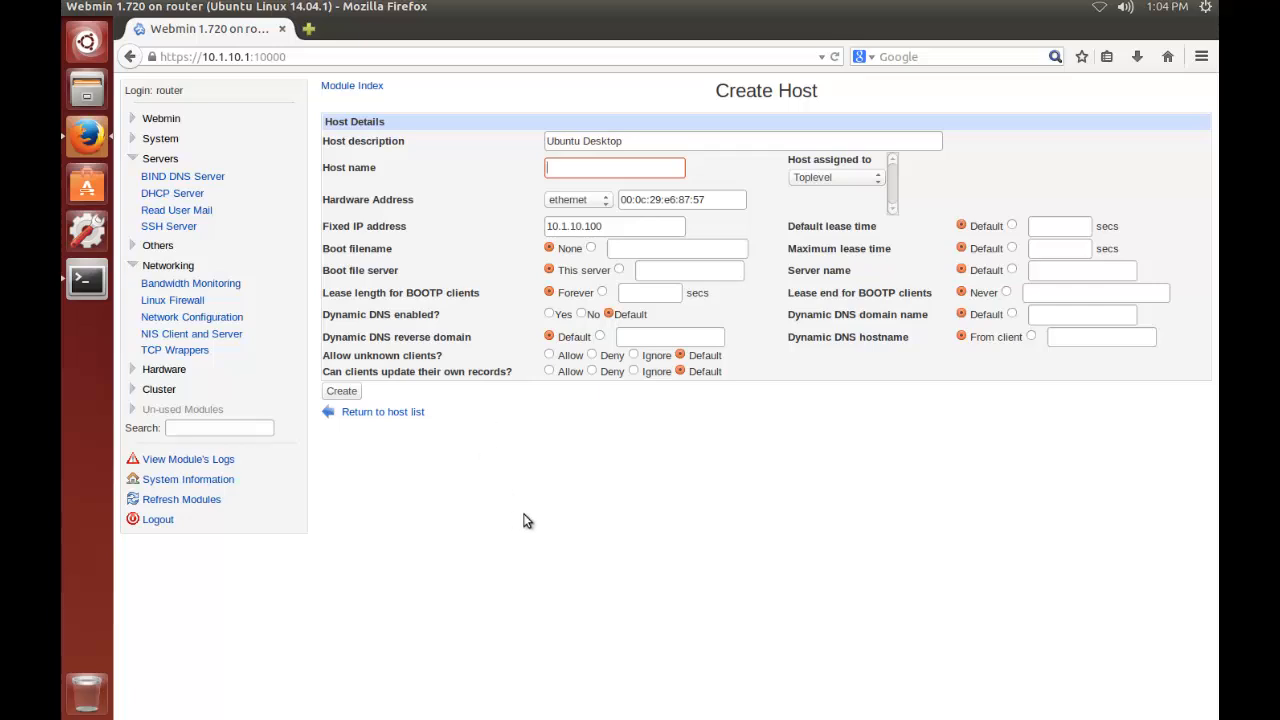
pyautogui.write('ubuntu.router.com')
pyautogui.click(341, 391)
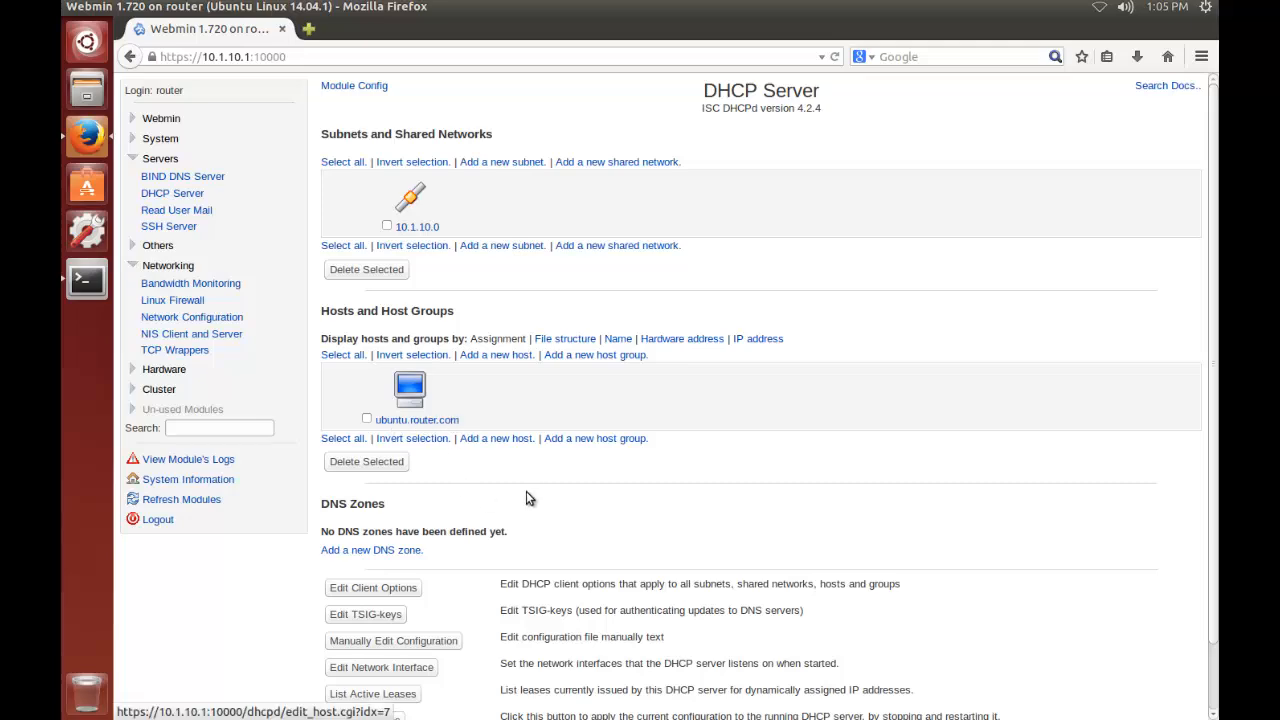
pyautogui.scroll(-1, 529, 498)
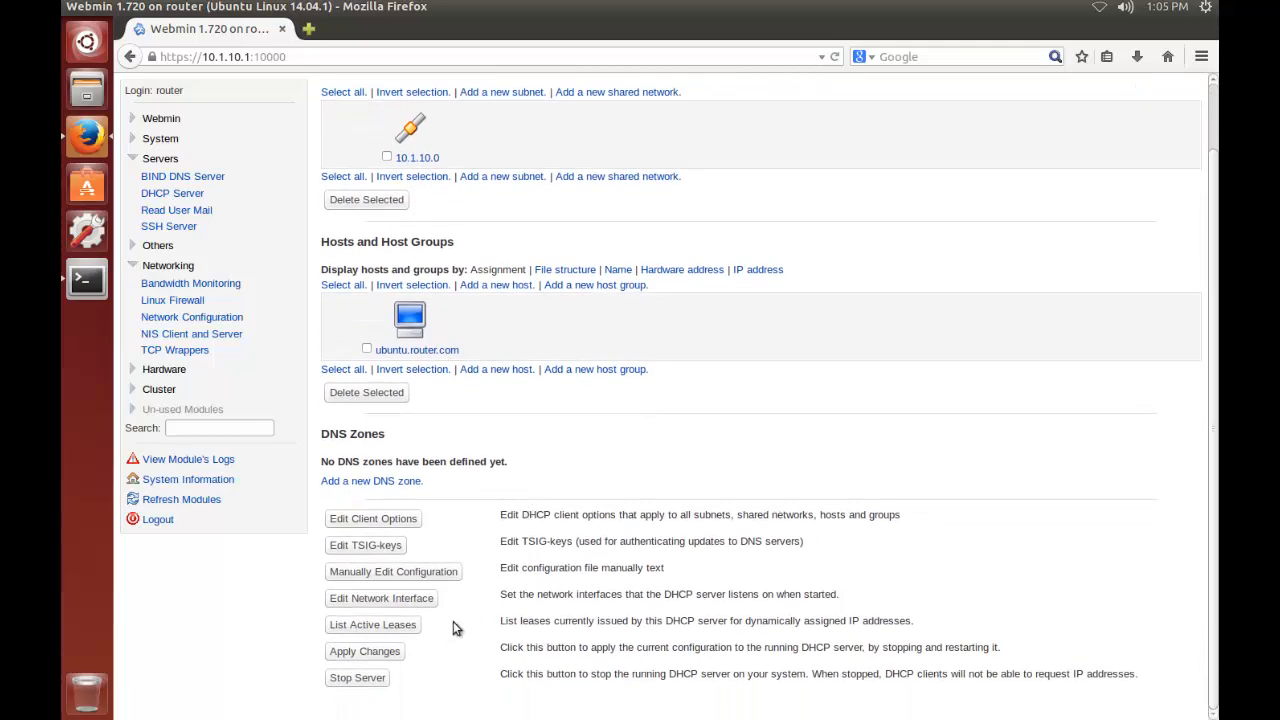
pyautogui.click(378, 651)
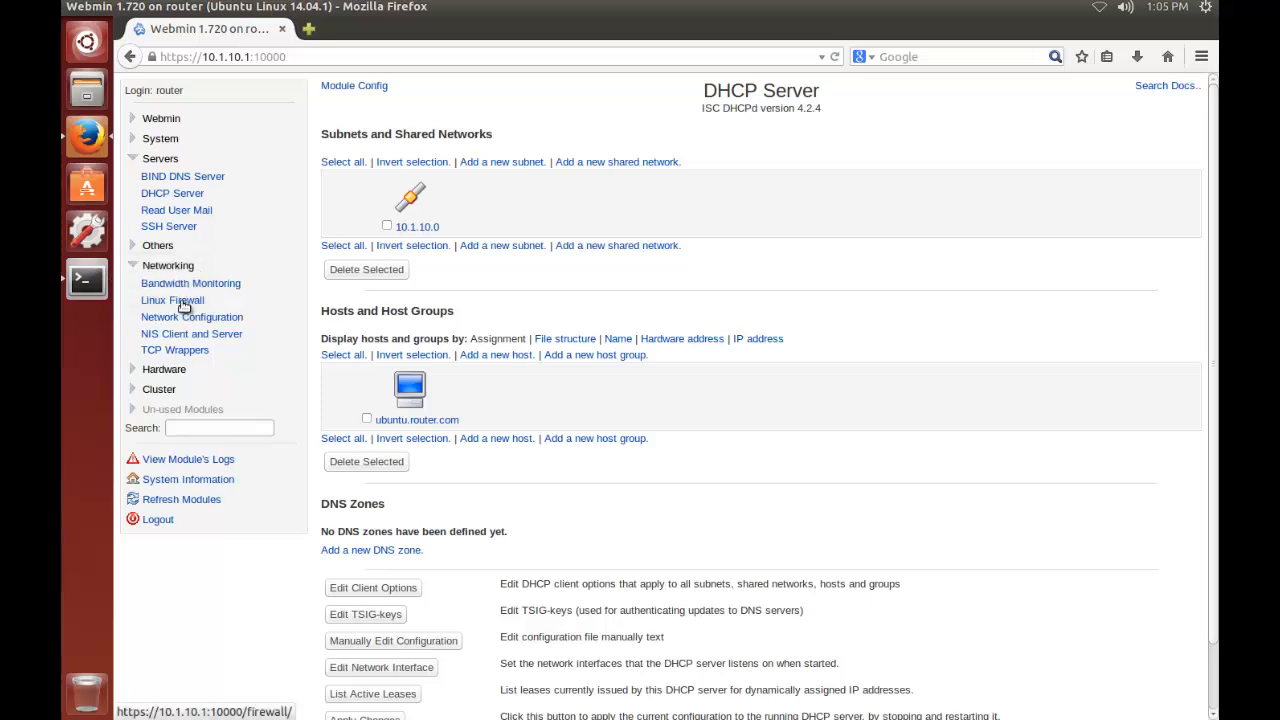
# Set up the Linux Firewall with network address translation on external interface eth0, enabled at boot time
pyautogui.click(183, 302)
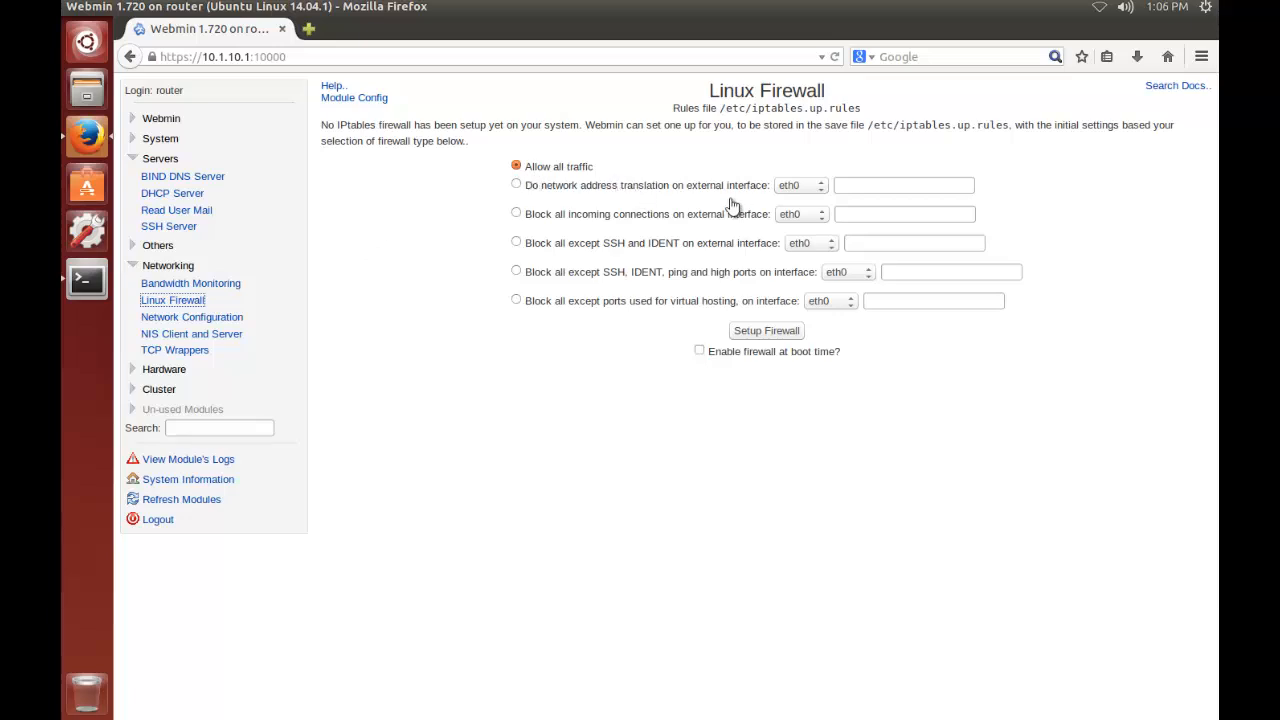
pyautogui.click(516, 186)
pyautogui.click(721, 351)
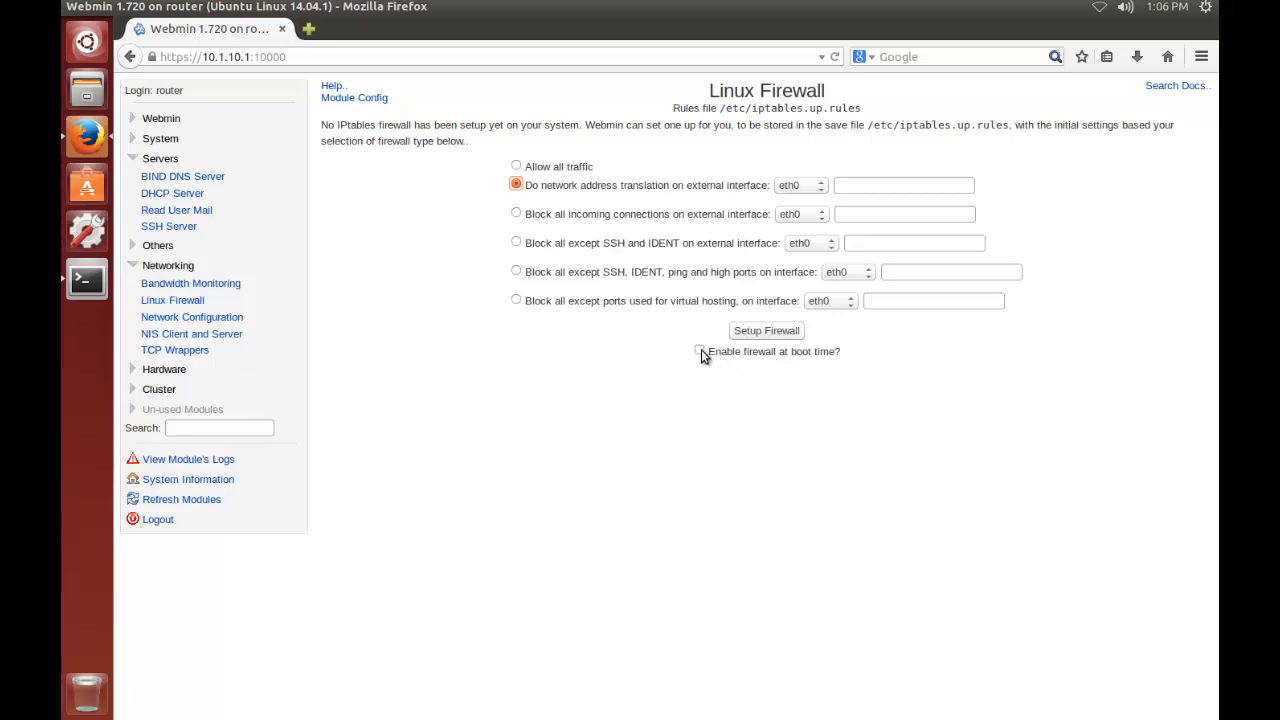
pyautogui.click(763, 331)
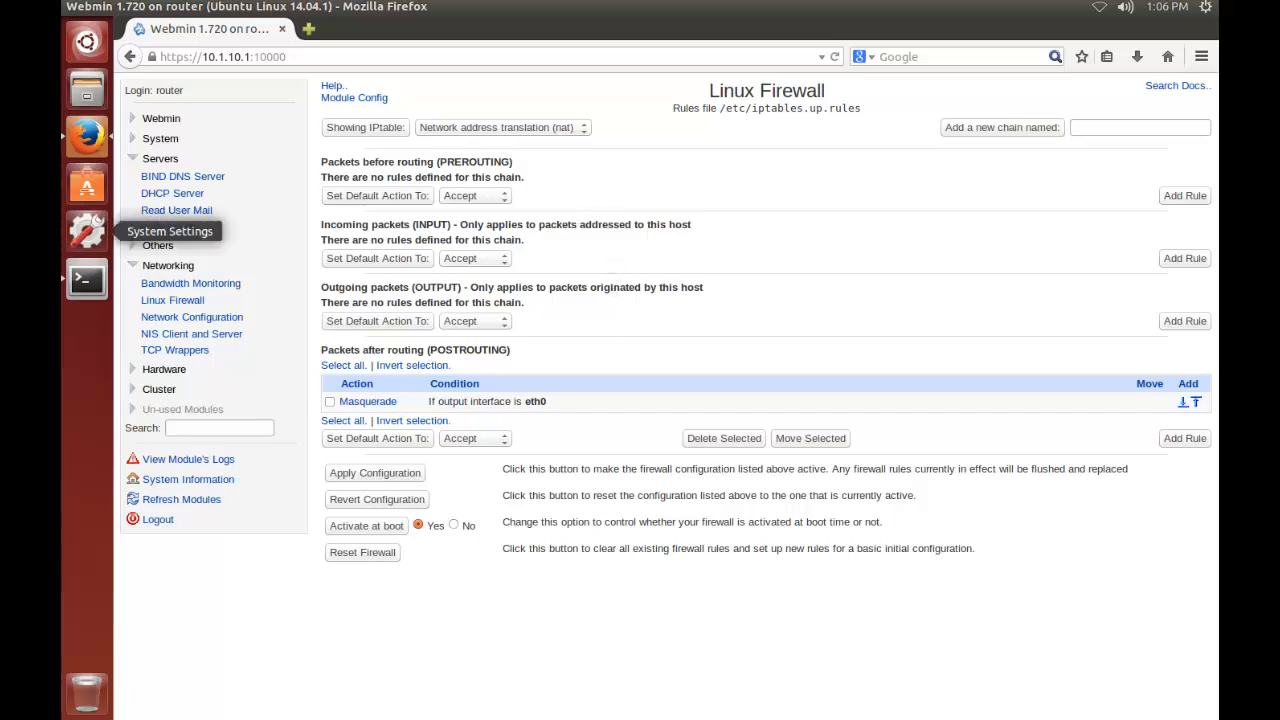
# In the firewall's packet filtering table, set the default action for incoming packets (INPUT) to Drop
pyautogui.click(536, 125)
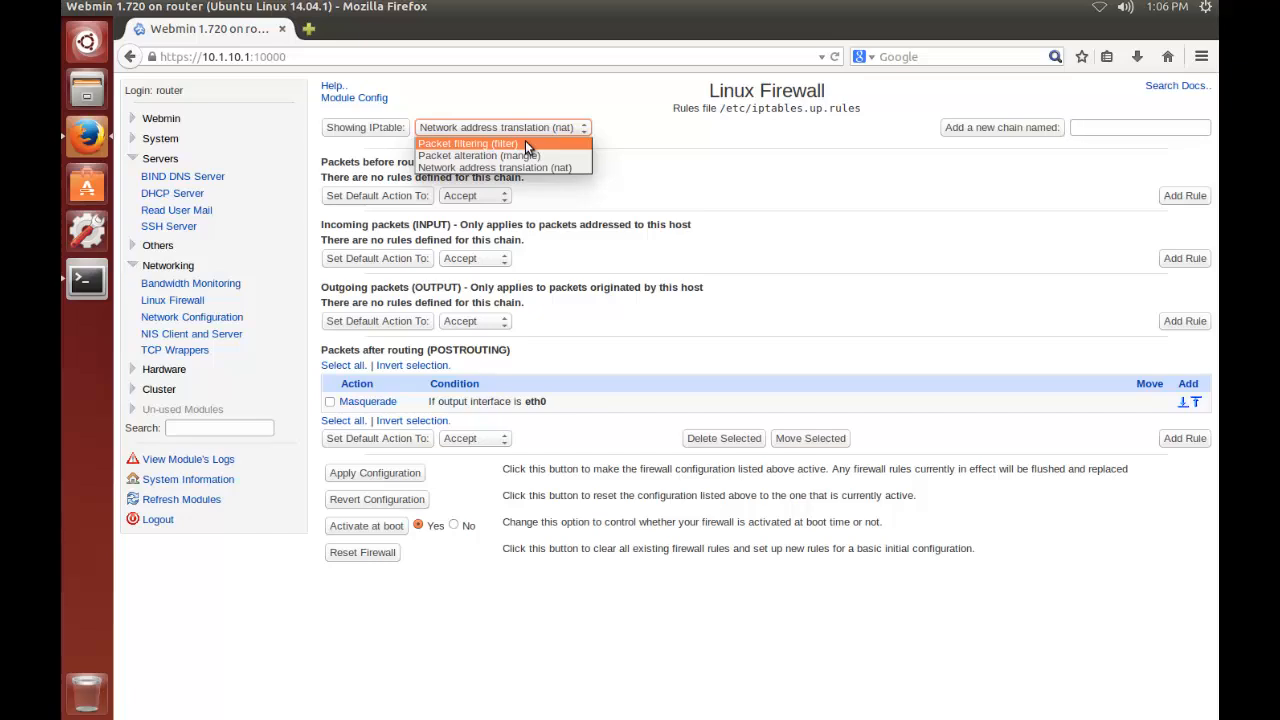
pyautogui.click(525, 143)
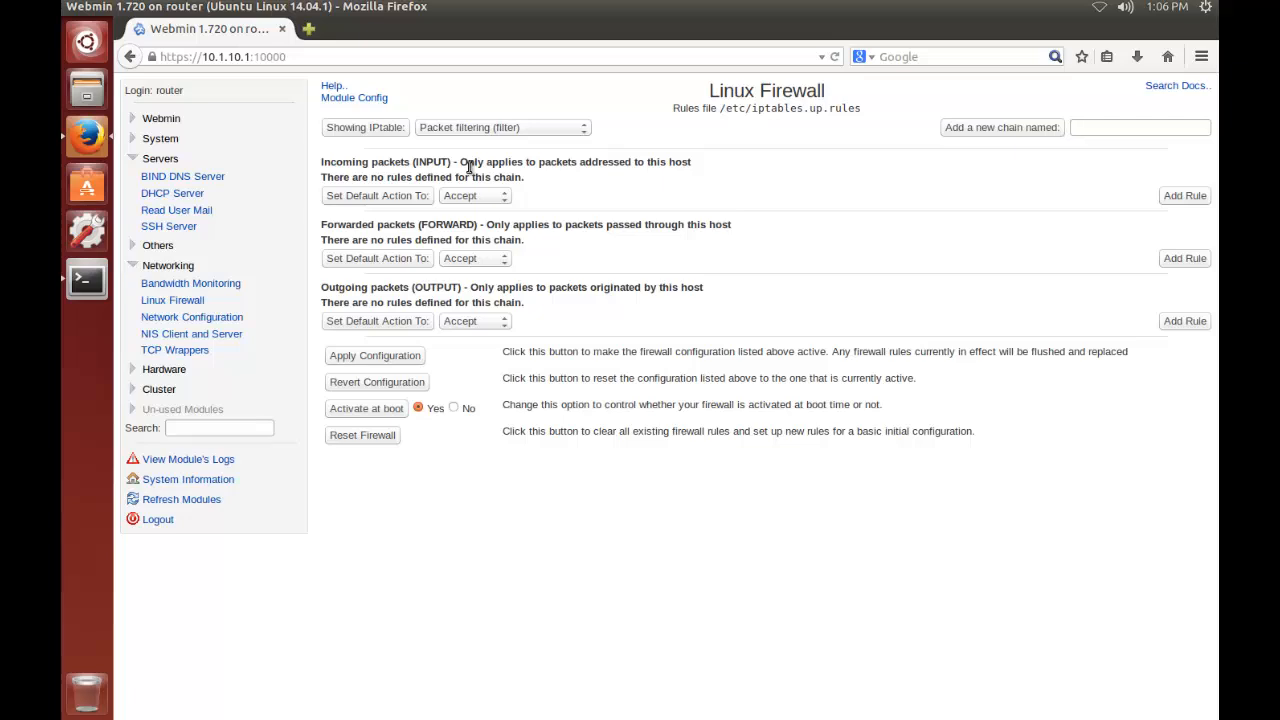
pyautogui.click(400, 197)
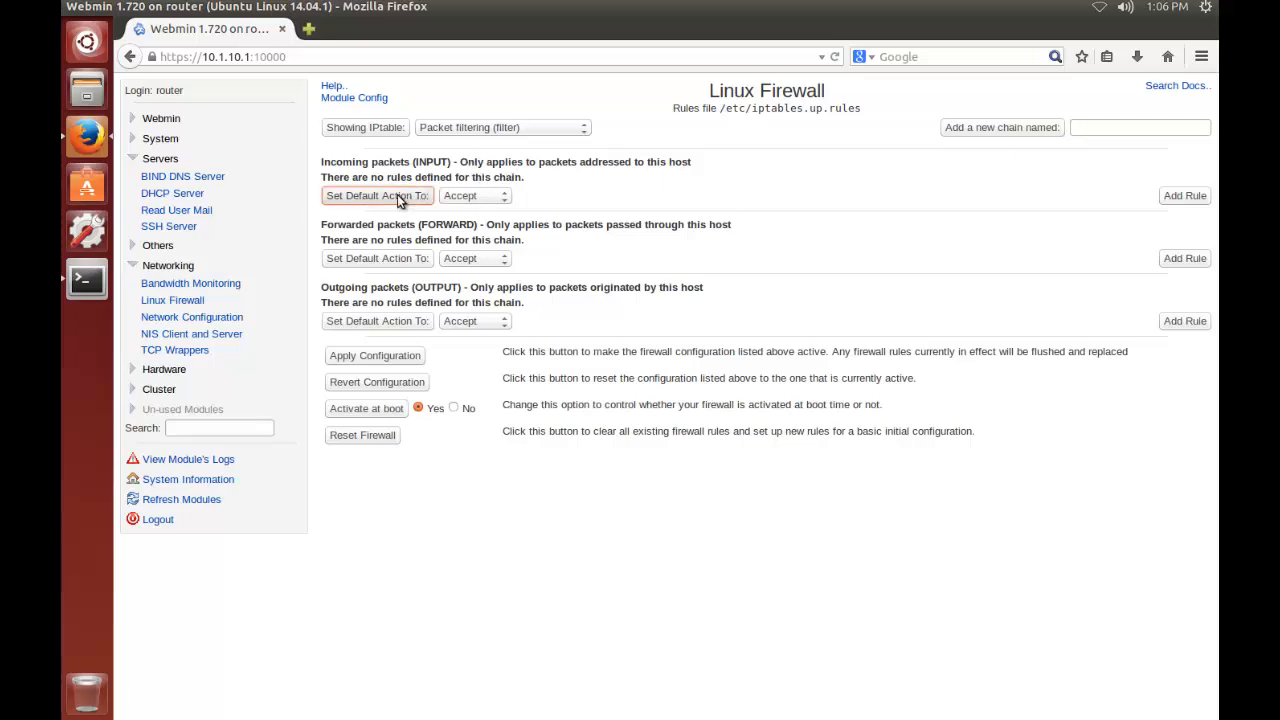
pyautogui.click(462, 196)
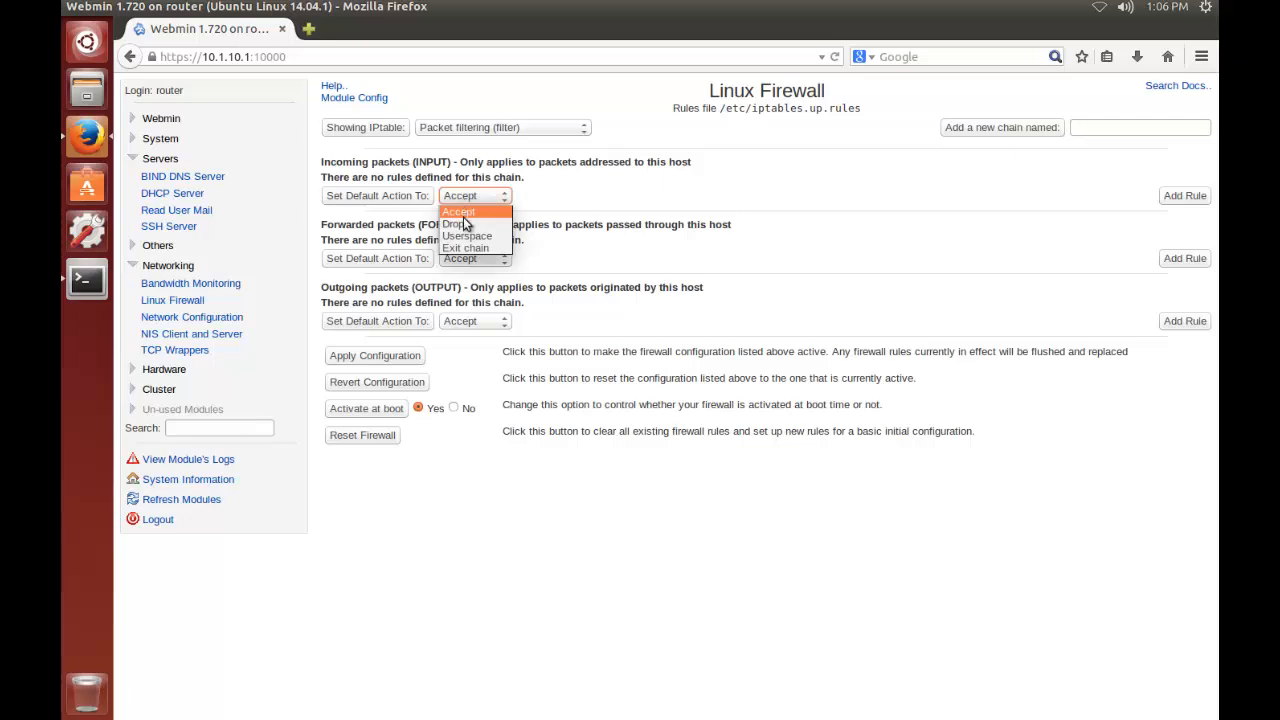
pyautogui.click(460, 224)
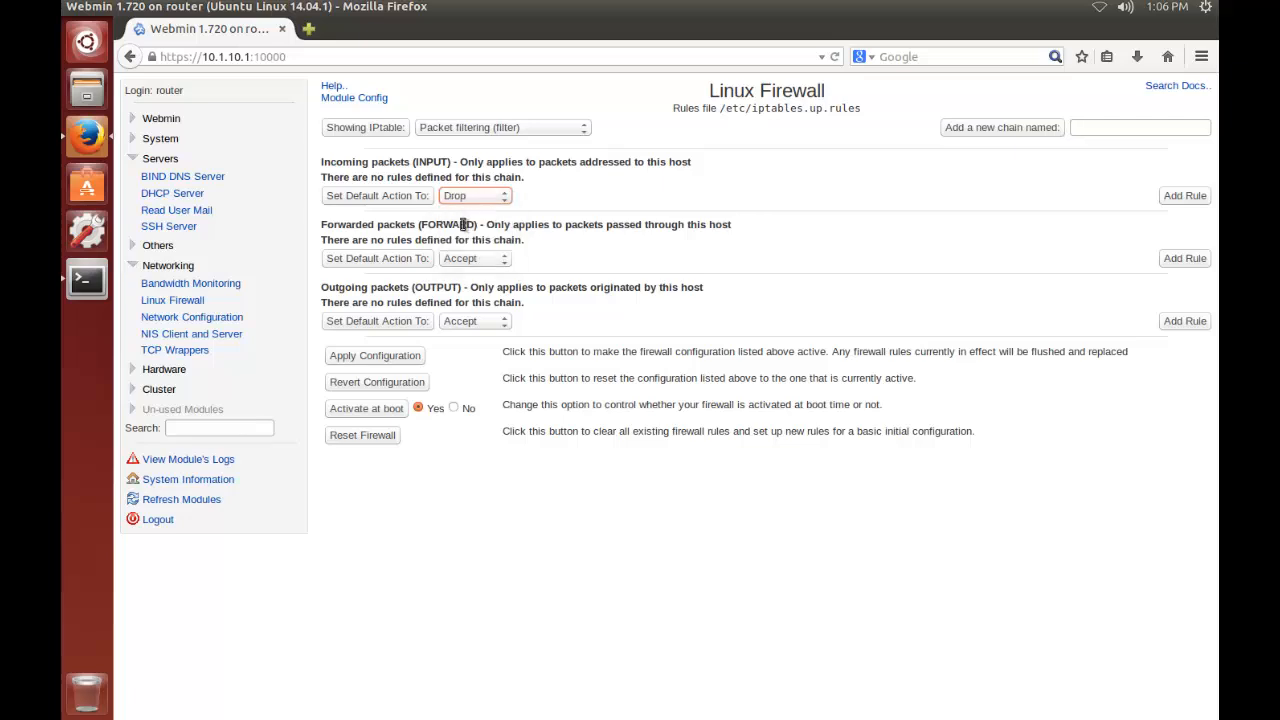
pyautogui.click(353, 196)
# Set the default action for forwarded packets (FORWARD) to Drop
pyautogui.click(475, 260)
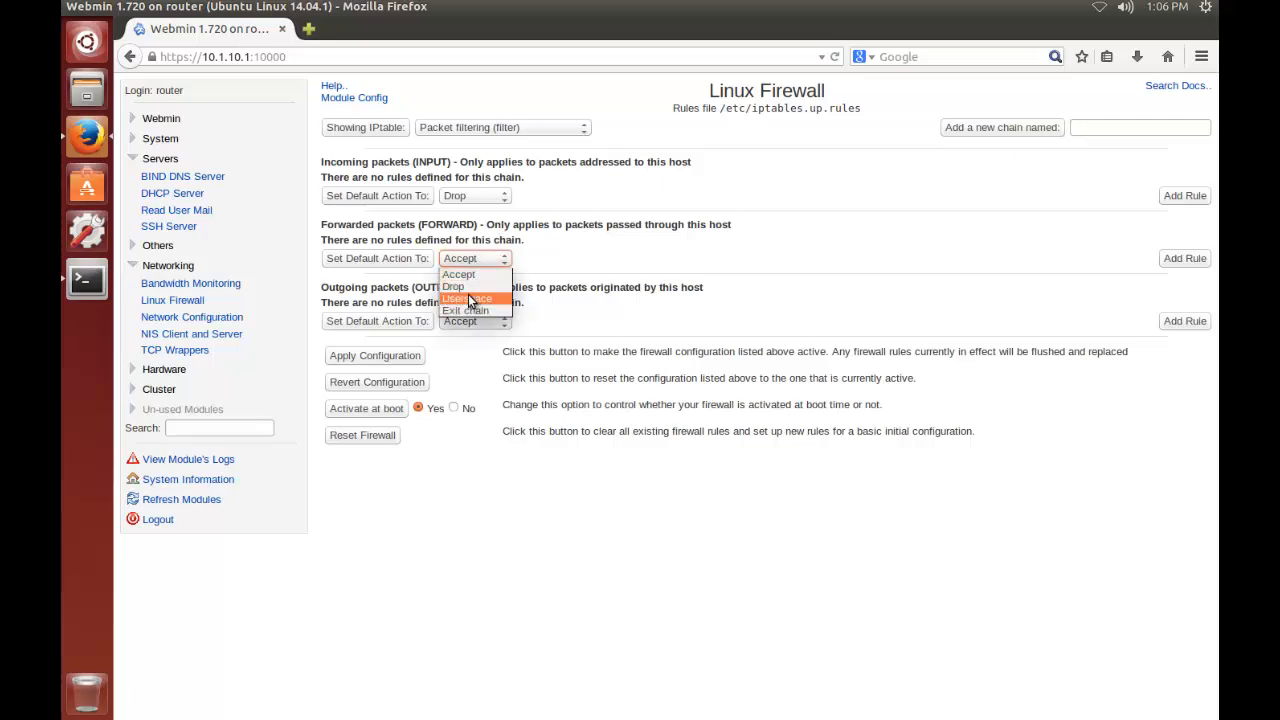
pyautogui.click(466, 285)
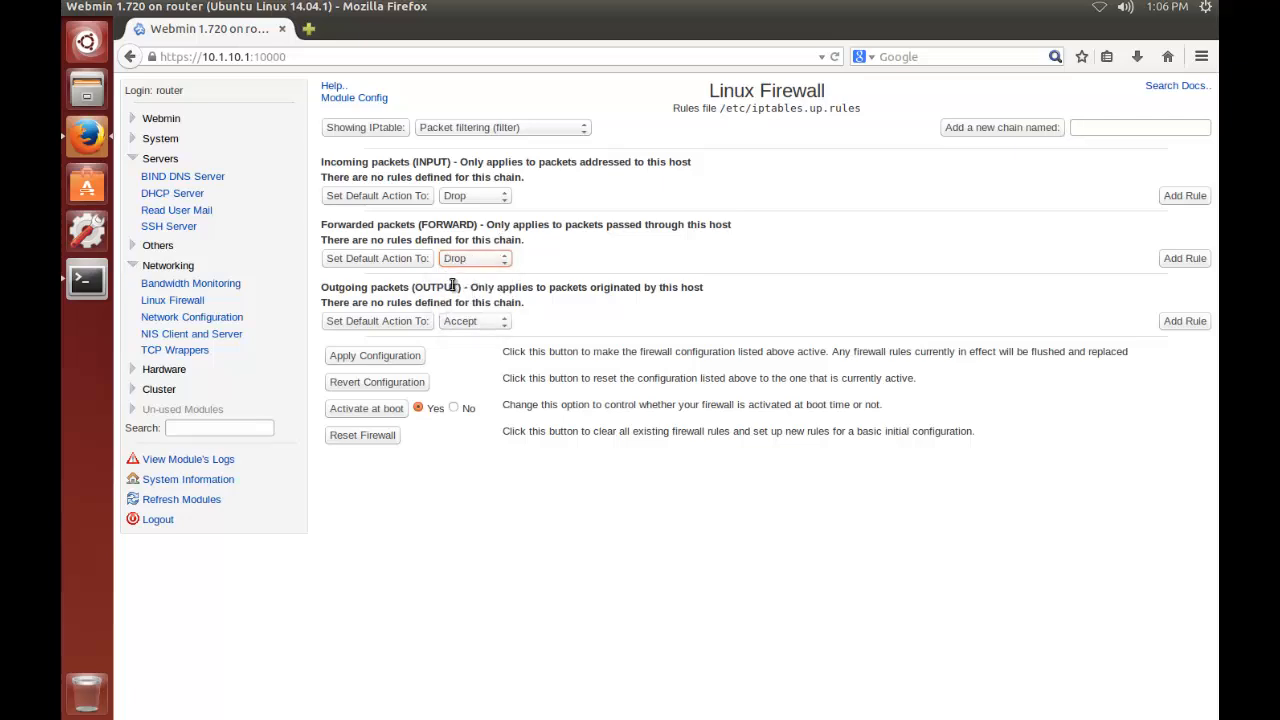
pyautogui.click(353, 257)
# Create an incoming packets (INPUT) rule that accepts traffic when the incoming interface equals lo
pyautogui.click(1185, 196)
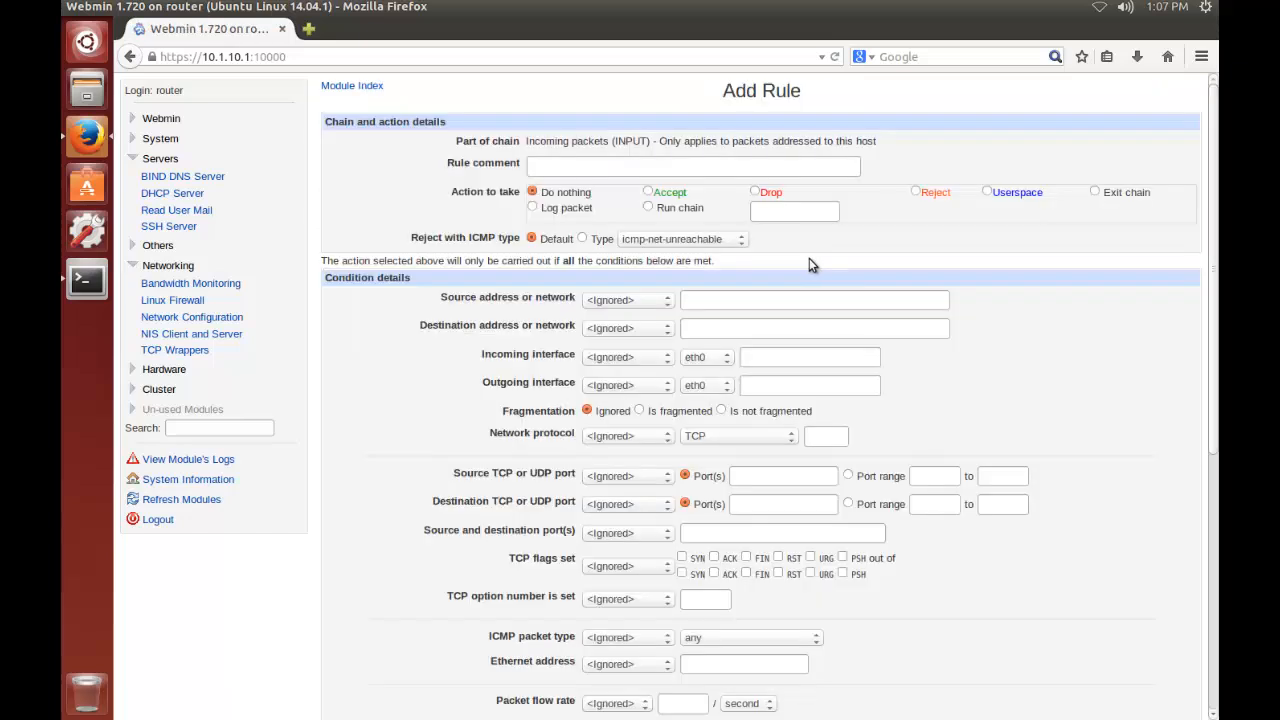
pyautogui.click(649, 192)
pyautogui.click(638, 359)
pyautogui.click(624, 388)
pyautogui.click(704, 362)
pyautogui.click(703, 397)
pyautogui.click(361, 451)
pyautogui.scroll(-1, 361, 451)
pyautogui.scroll(-8, 361, 457)
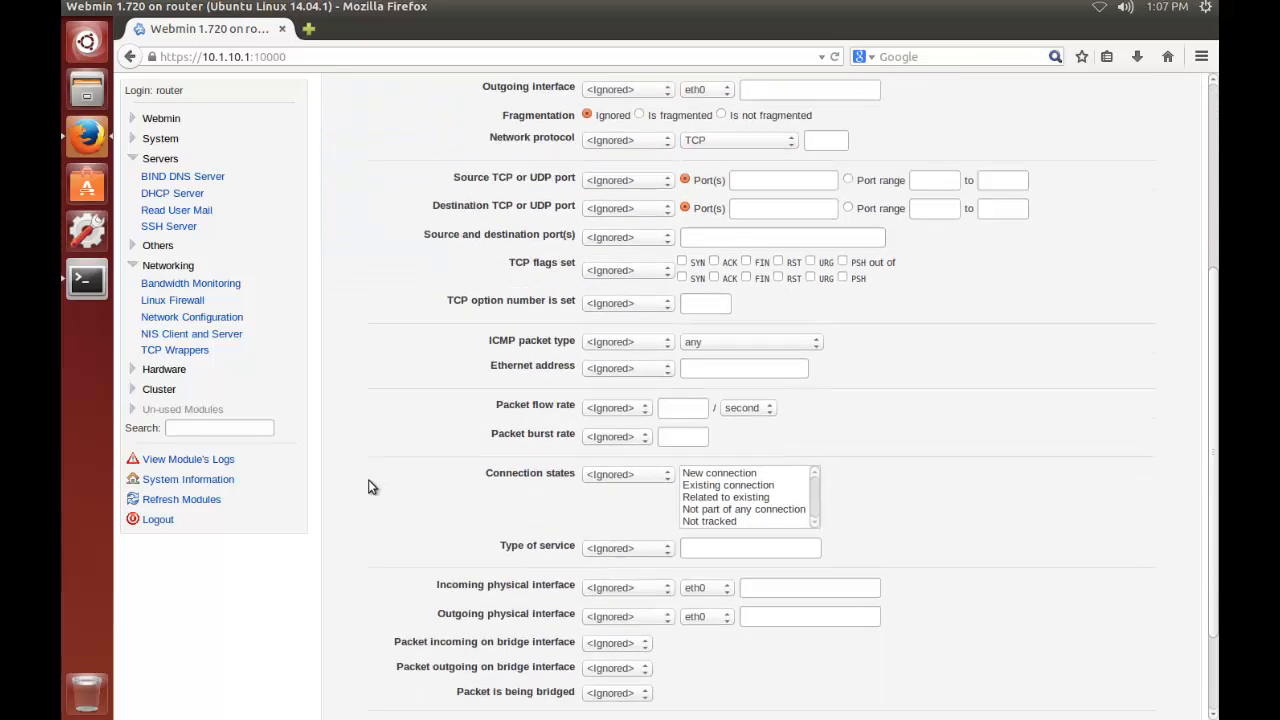
pyautogui.click(355, 678)
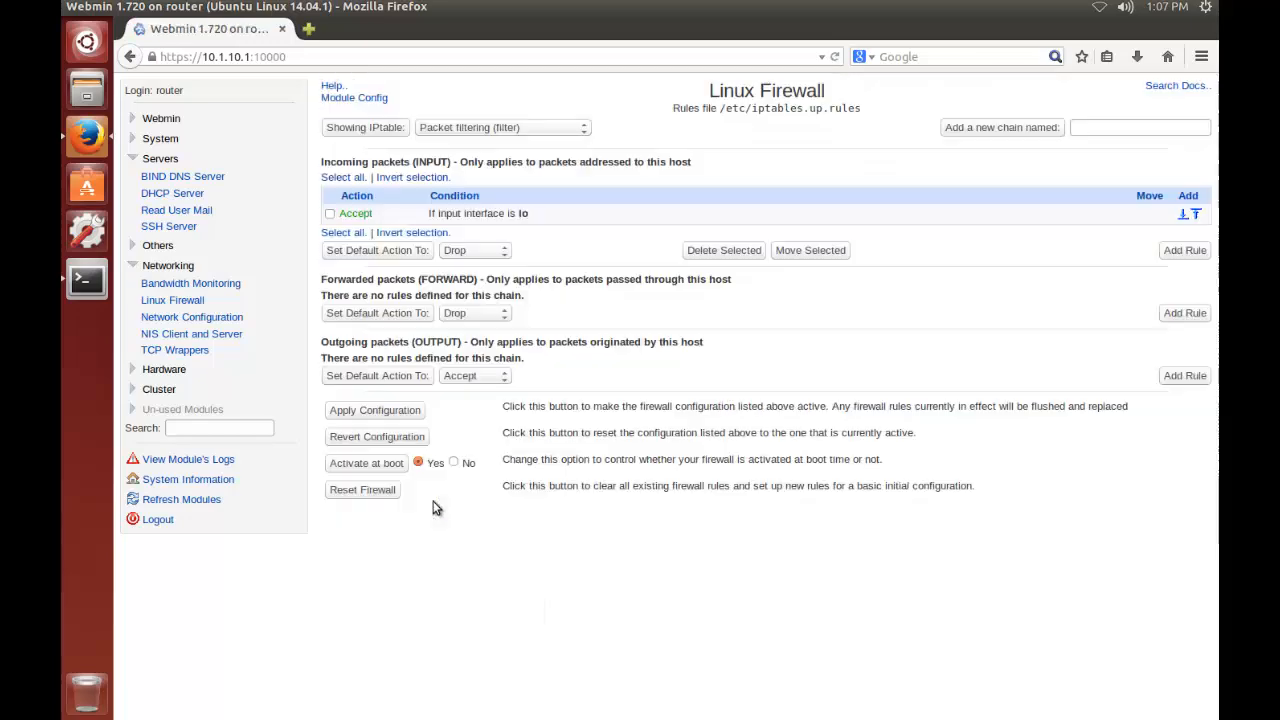
# Create an incoming packets (INPUT) rule that accepts traffic when the incoming interface equals eth1
pyautogui.click(1183, 252)
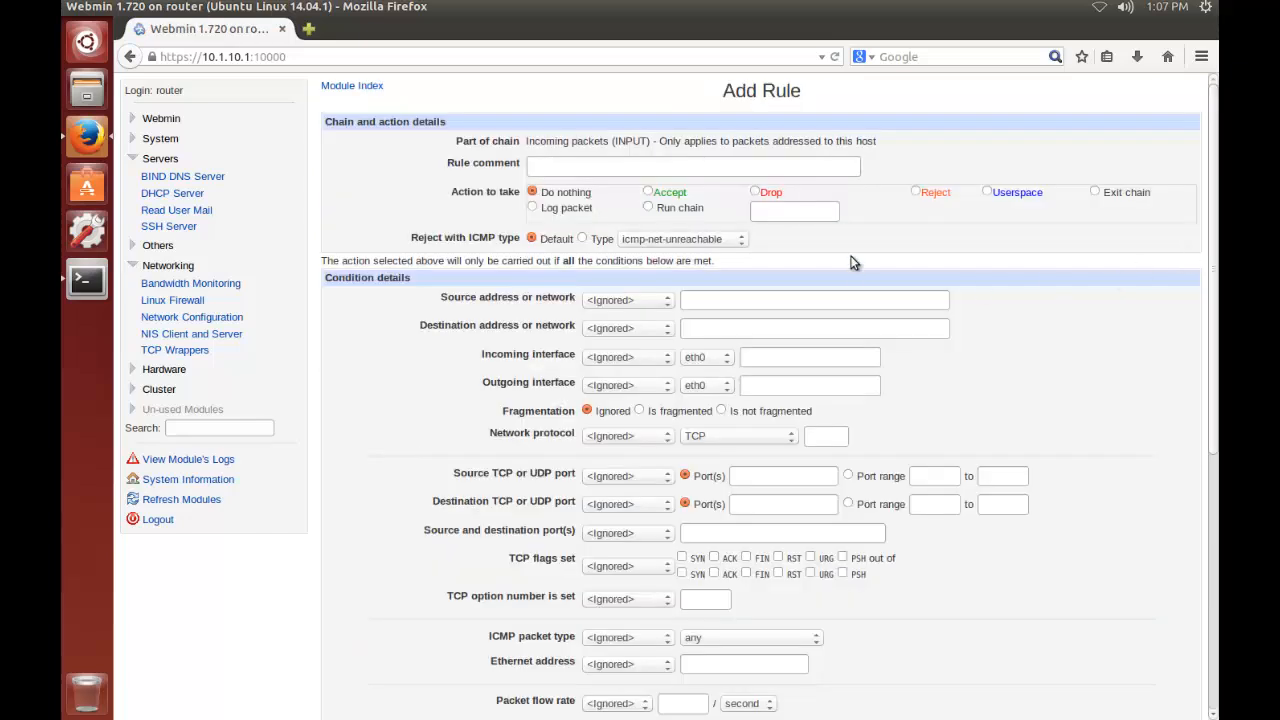
pyautogui.click(647, 191)
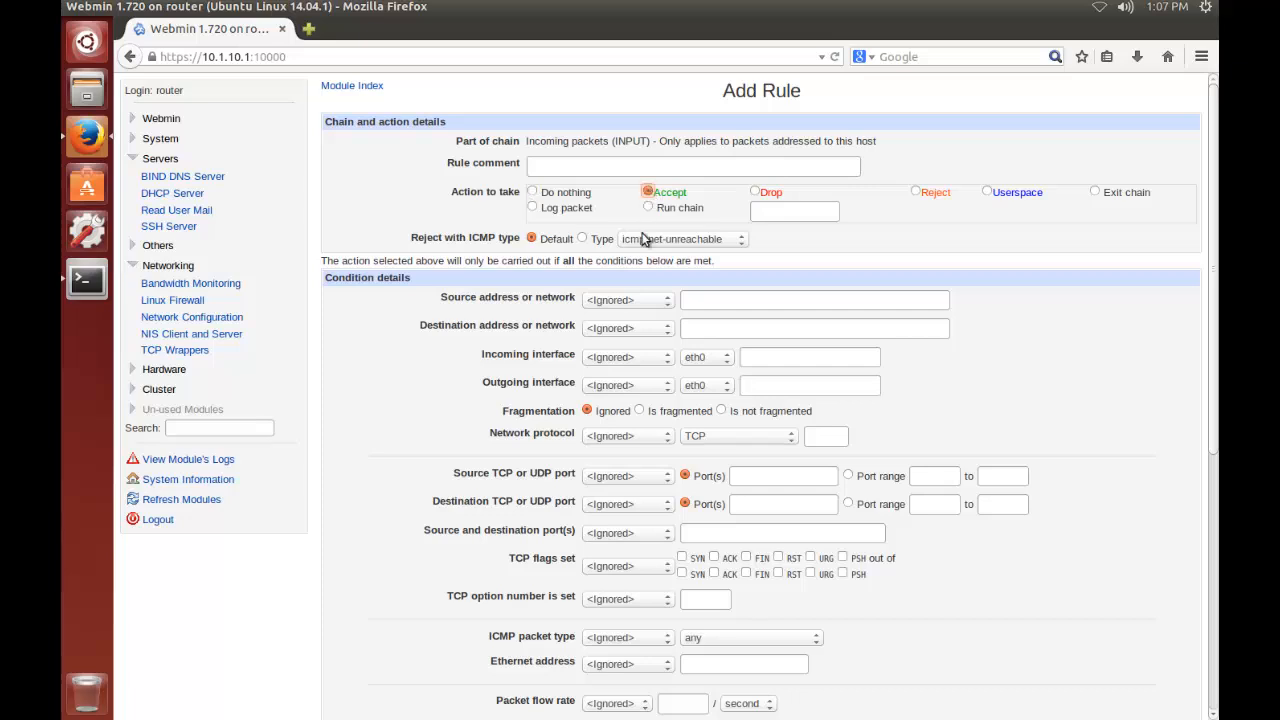
pyautogui.click(625, 358)
pyautogui.click(620, 383)
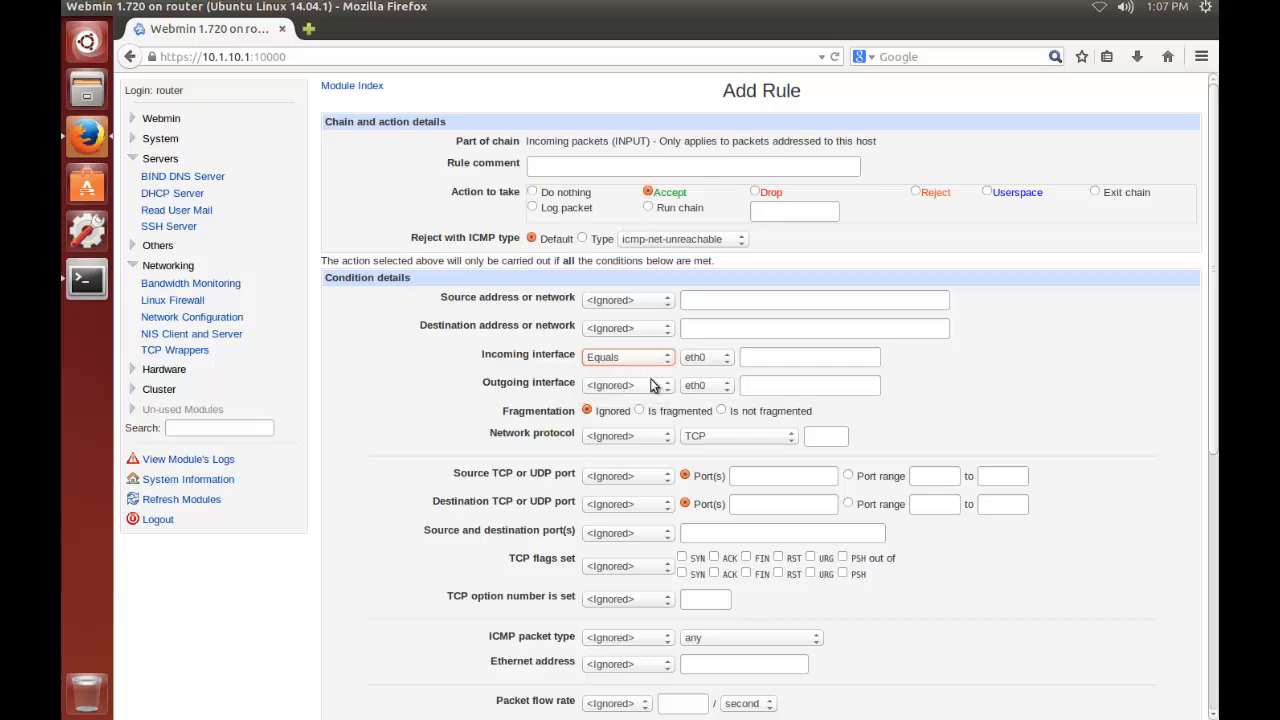
pyautogui.click(713, 361)
pyautogui.click(710, 382)
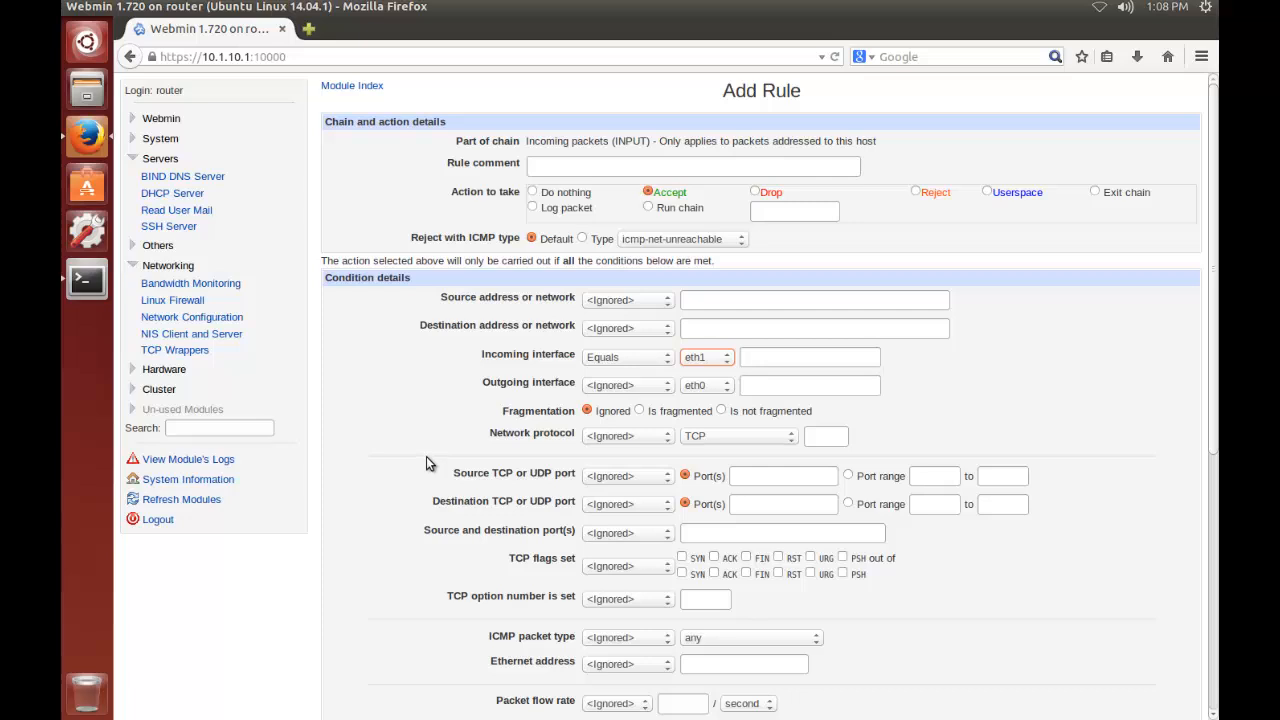
pyautogui.scroll(-5, 426, 460)
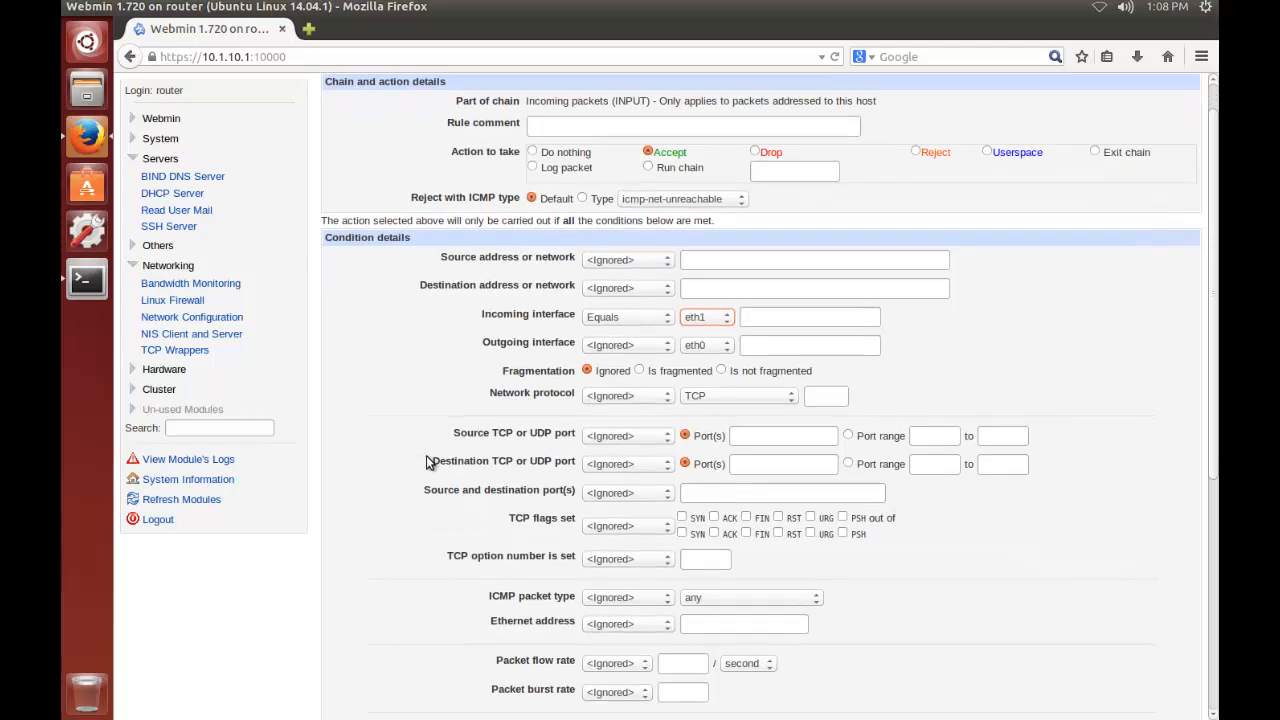
pyautogui.scroll(-3, 426, 476)
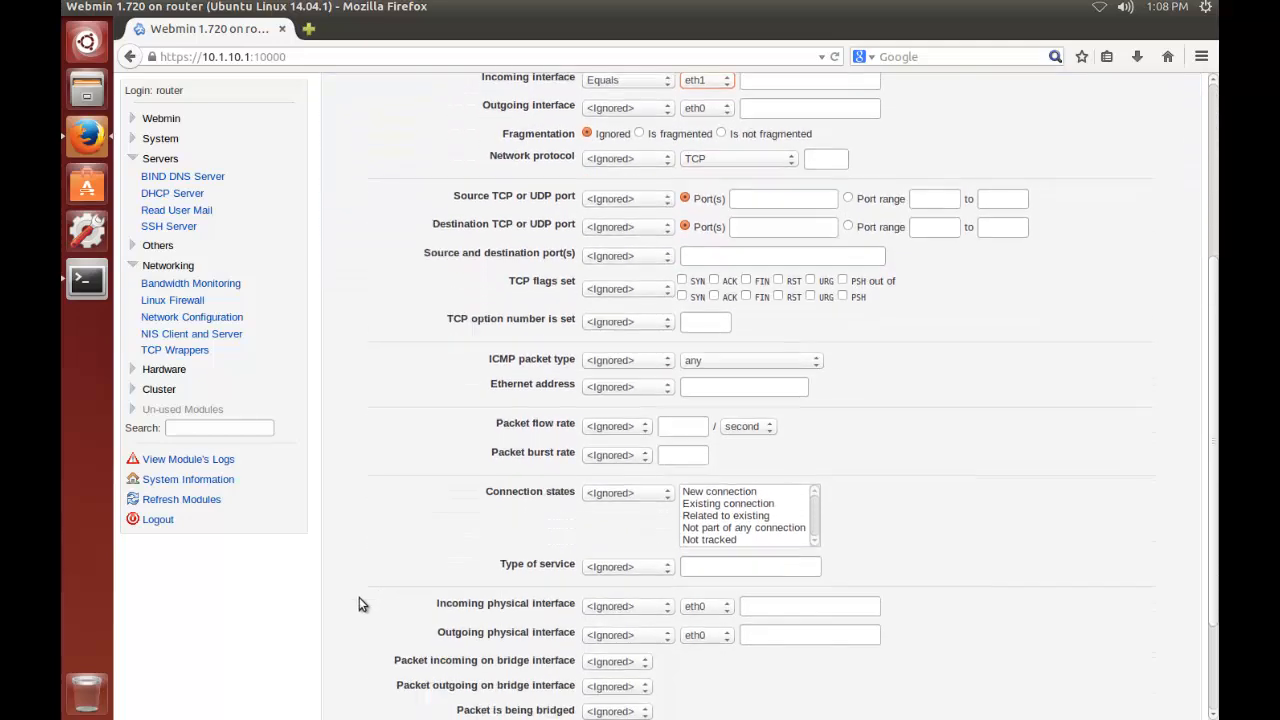
pyautogui.click(345, 677)
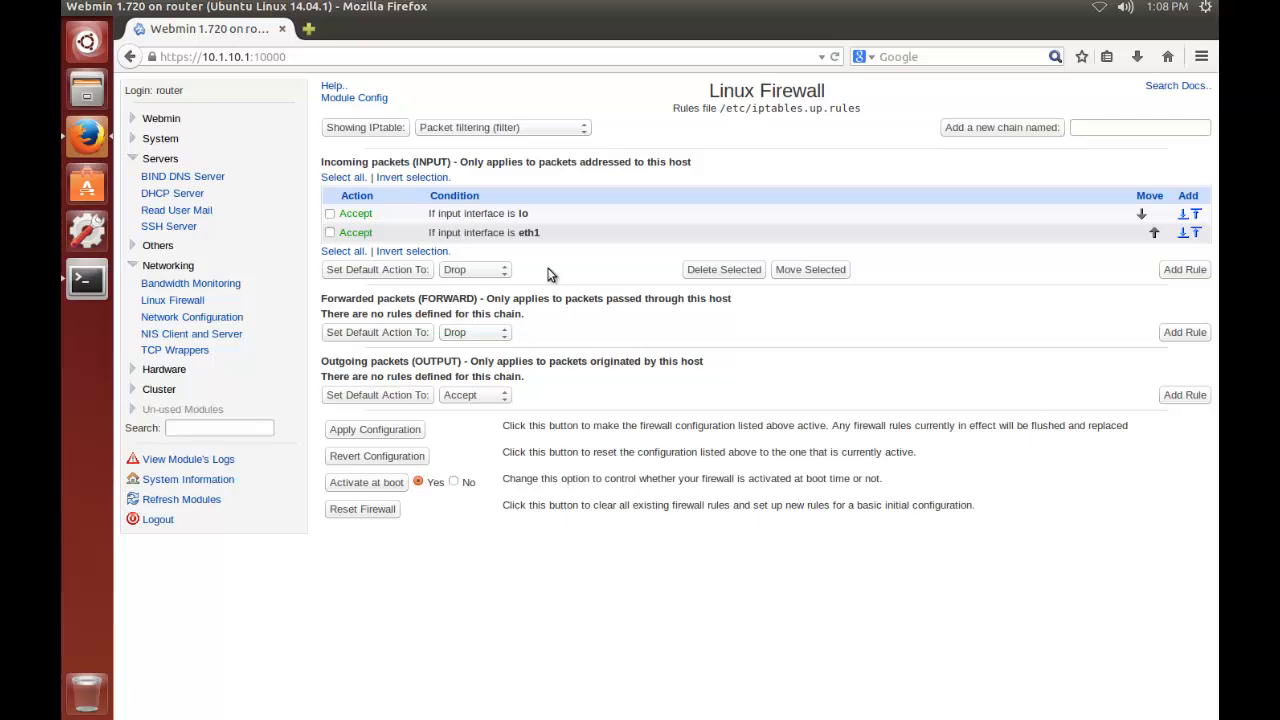
# Start another incoming packets (INPUT) rule with action Accept and incoming interface equal to eth0
pyautogui.click(1182, 269)
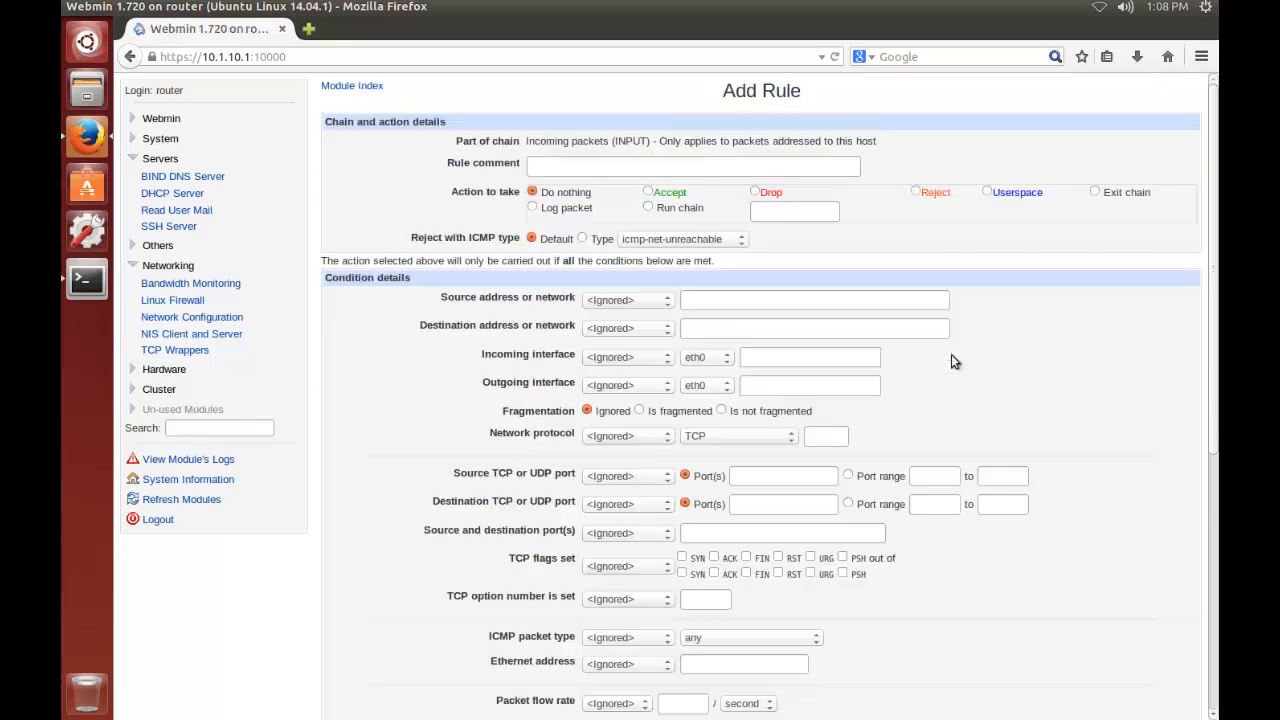
pyautogui.click(648, 191)
pyautogui.click(634, 360)
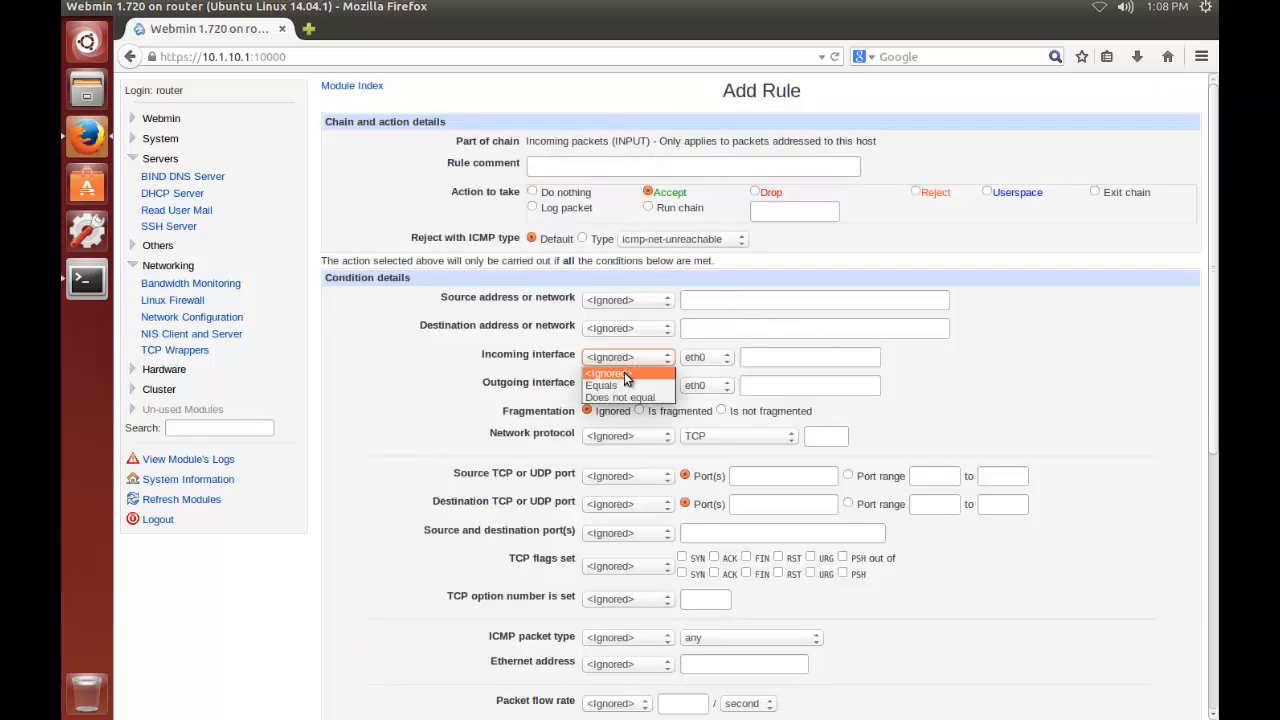
pyautogui.click(621, 385)
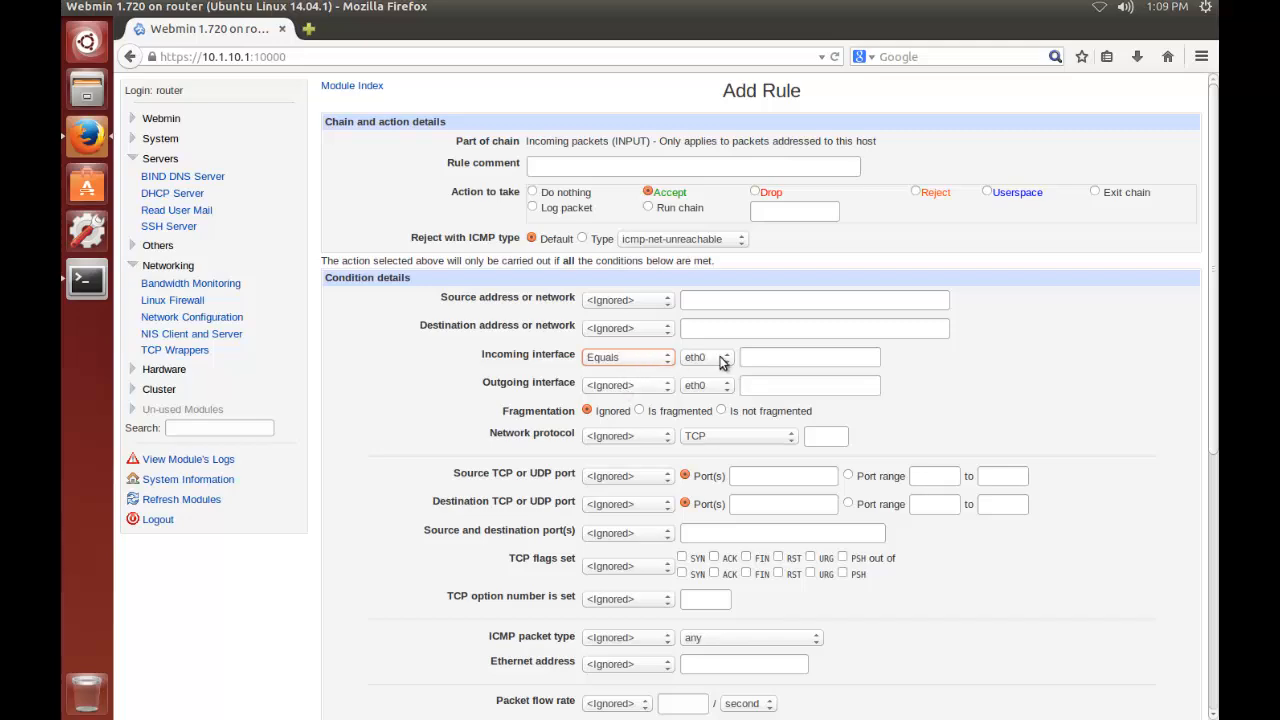
pyautogui.click(418, 478)
# Restrict the eth0 INPUT rule to connection states equal to Existing connection and Related to existing, and create it
pyautogui.scroll(-1, 418, 478)
pyautogui.scroll(-5, 418, 478)
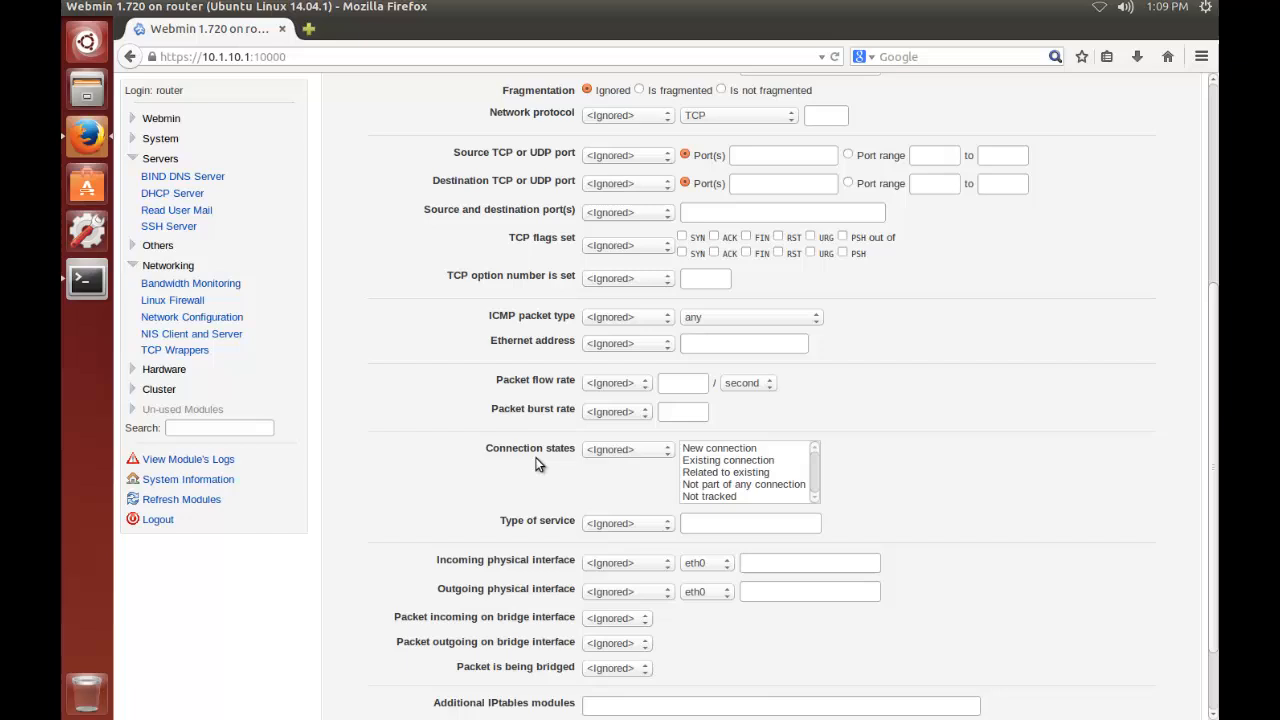
pyautogui.click(603, 454)
pyautogui.click(606, 474)
pyautogui.moveTo(718, 462); pyautogui.dragTo(720, 474)
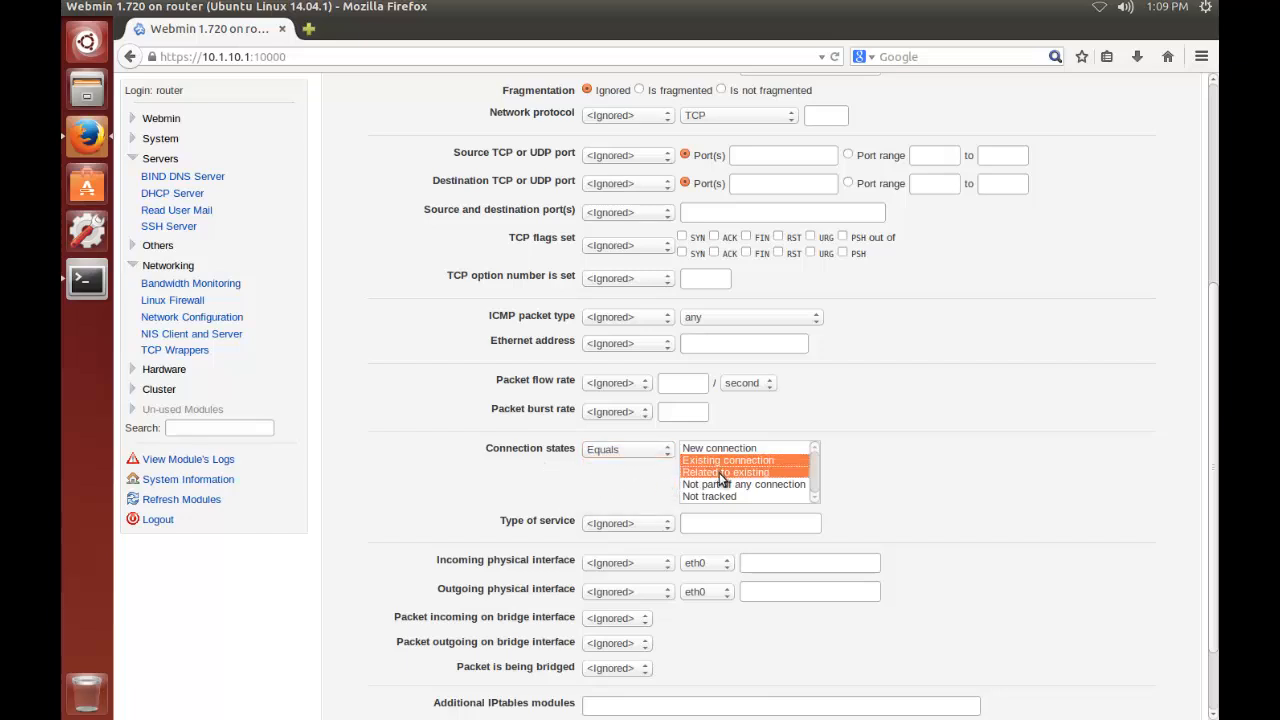
pyautogui.click(394, 494)
pyautogui.scroll(-2, 394, 494)
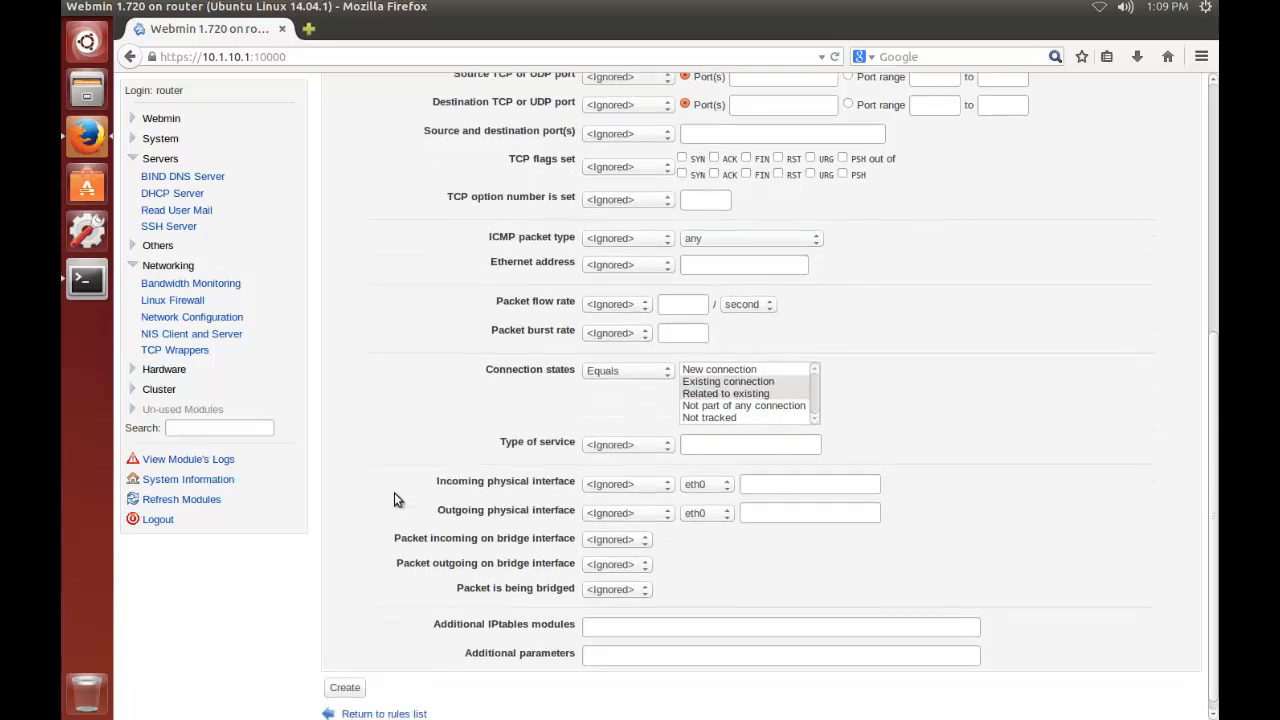
pyautogui.click(345, 676)
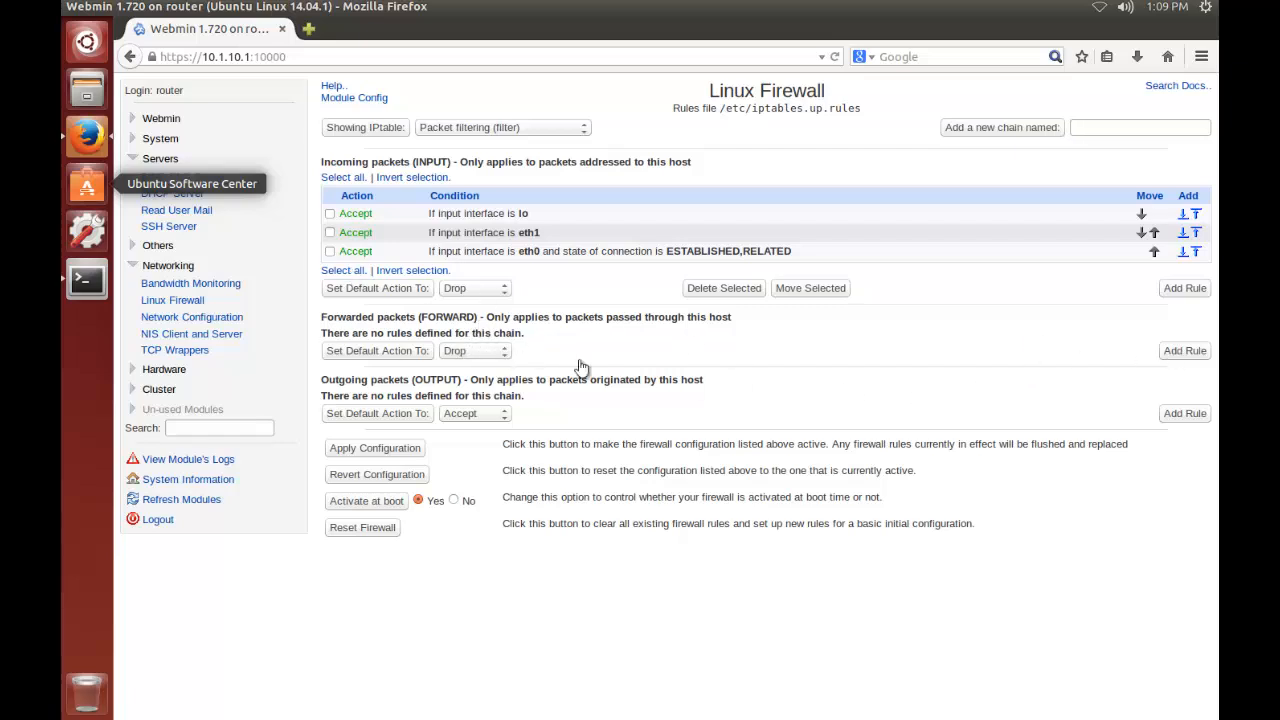
# Create a forwarded packets (FORWARD) rule that accepts traffic with incoming interface eth1 and outgoing interface eth0
pyautogui.click(1186, 352)
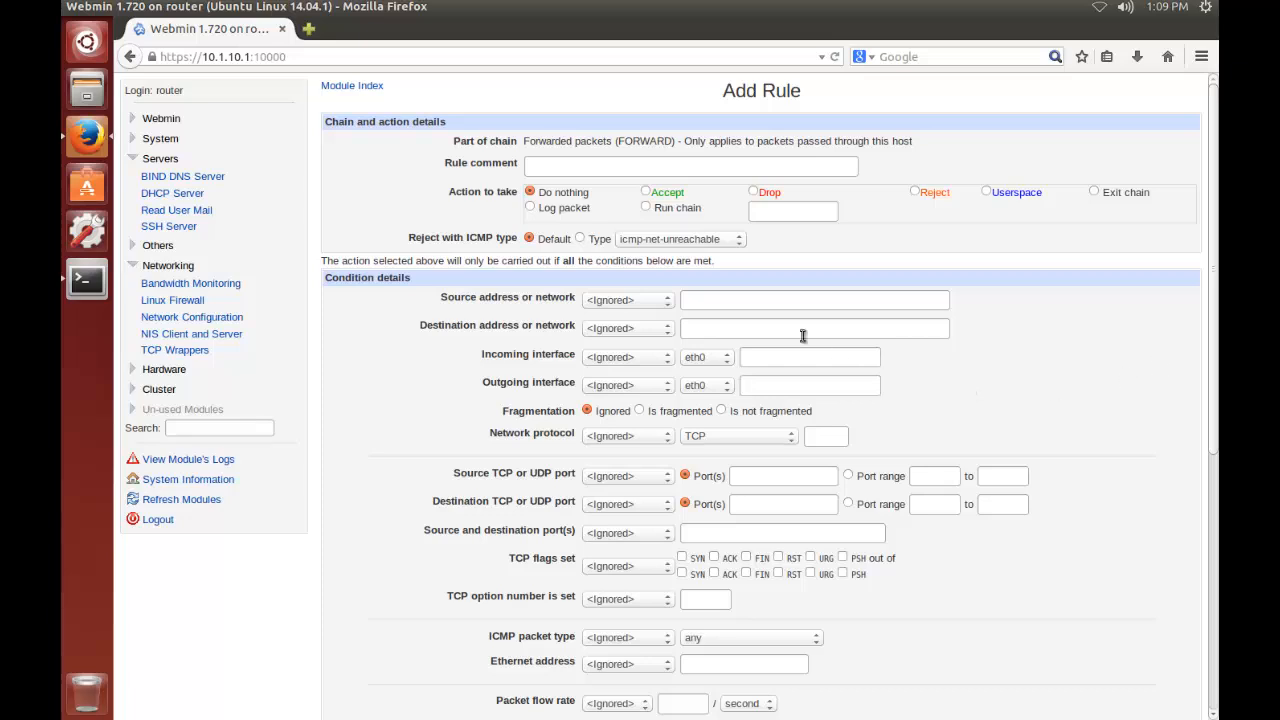
pyautogui.click(646, 191)
pyautogui.click(635, 360)
pyautogui.click(628, 385)
pyautogui.click(705, 358)
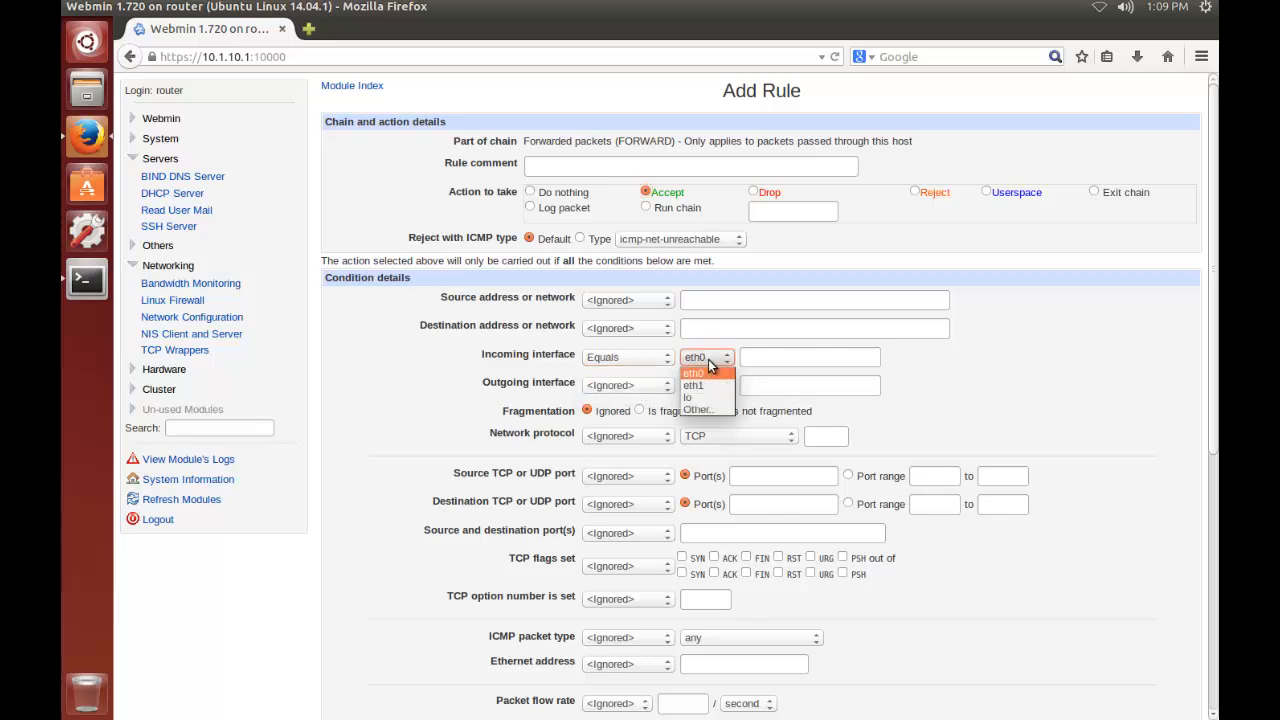
pyautogui.click(706, 386)
pyautogui.click(644, 387)
pyautogui.click(633, 413)
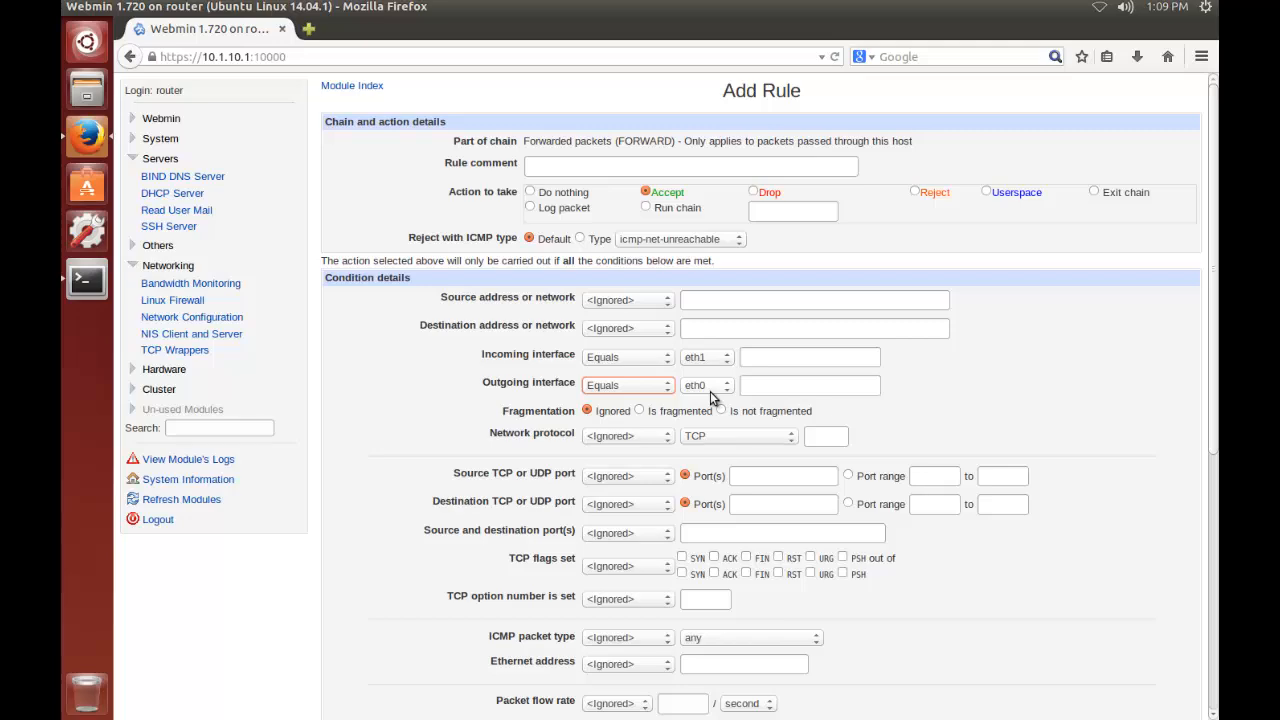
pyautogui.click(365, 487)
pyautogui.scroll(-5, 368, 458)
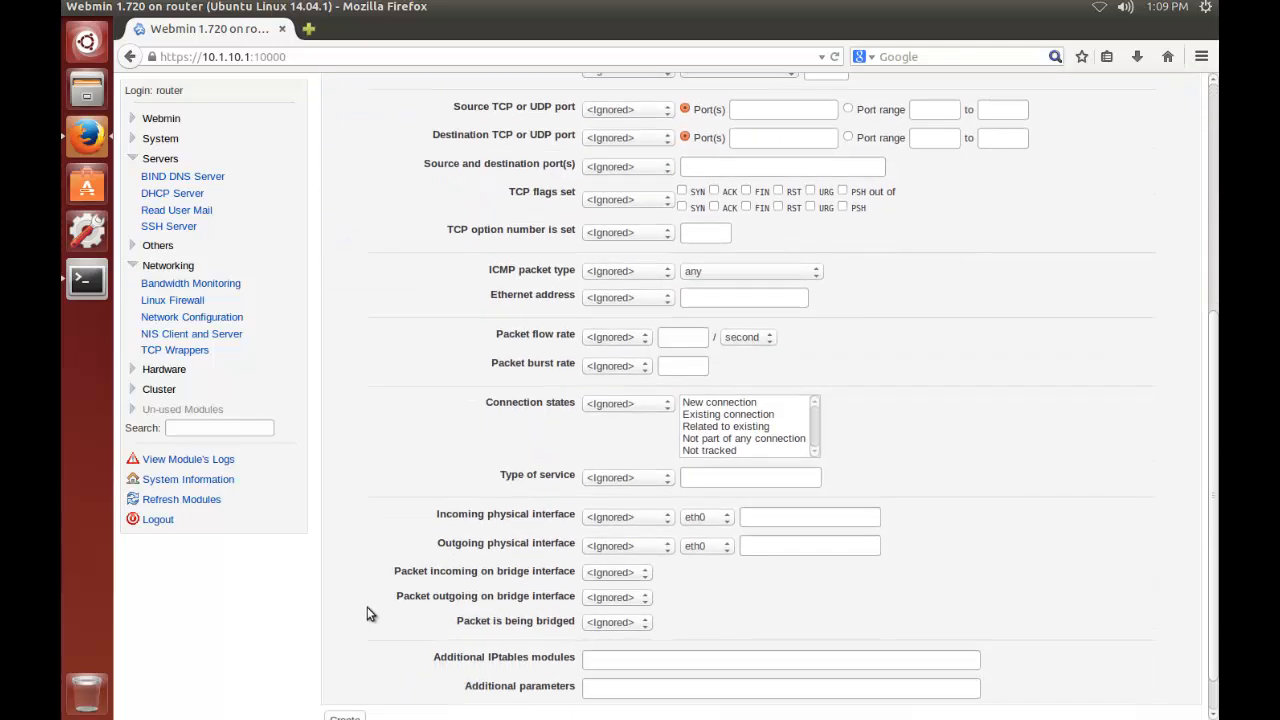
pyautogui.scroll(-1, 367, 612)
pyautogui.click(340, 674)
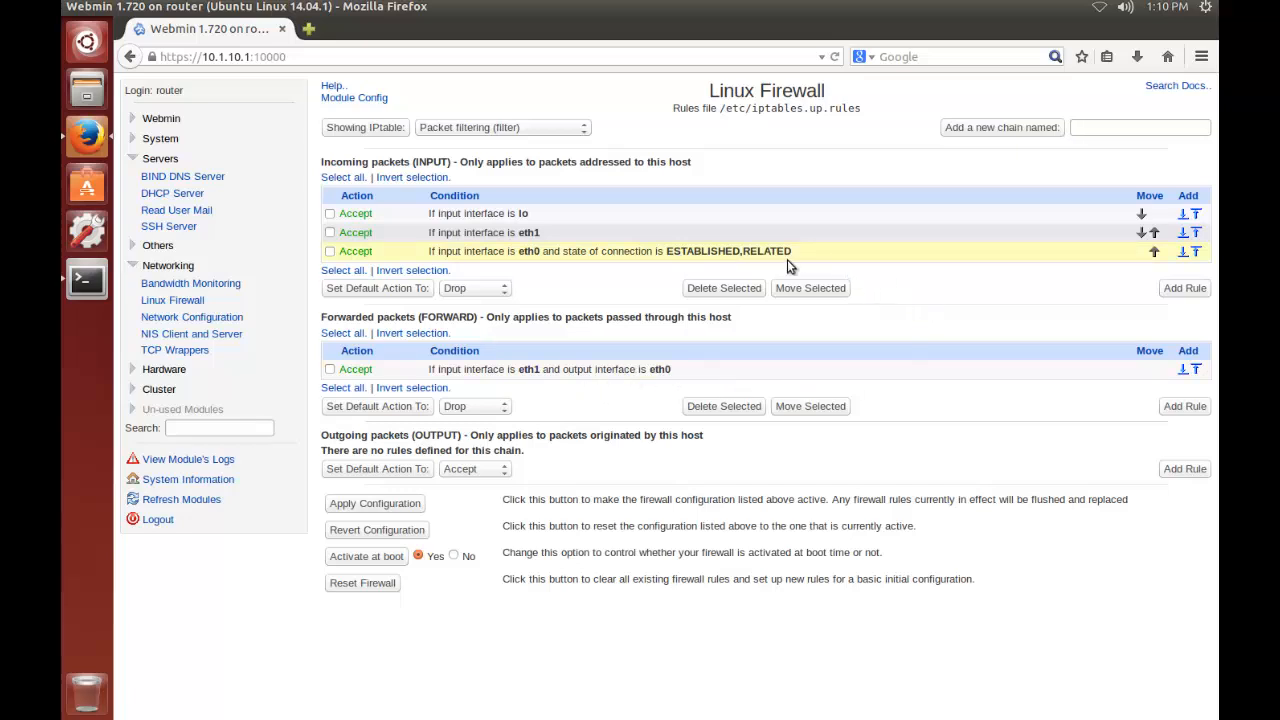
# Start a second FORWARD rule with action Accept, incoming interface equal to eth0 and outgoing interface equal to eth1
pyautogui.click(1184, 406)
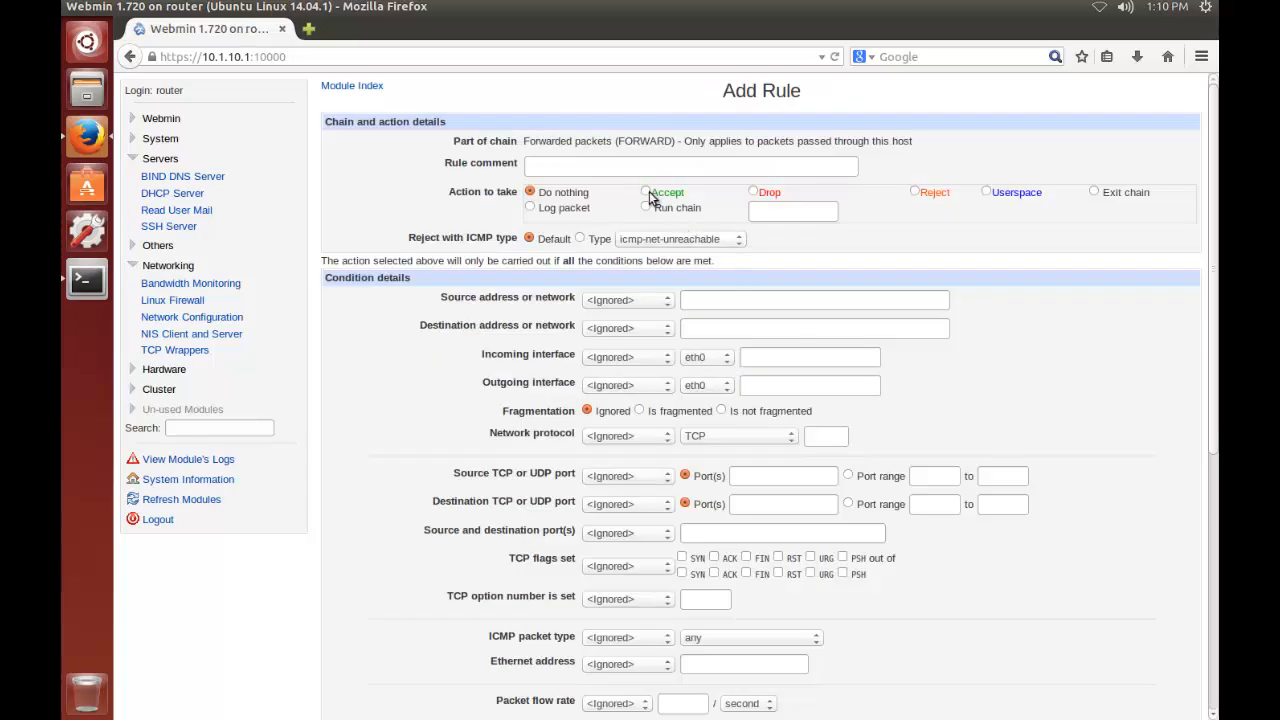
pyautogui.click(649, 192)
pyautogui.click(656, 362)
pyautogui.click(635, 382)
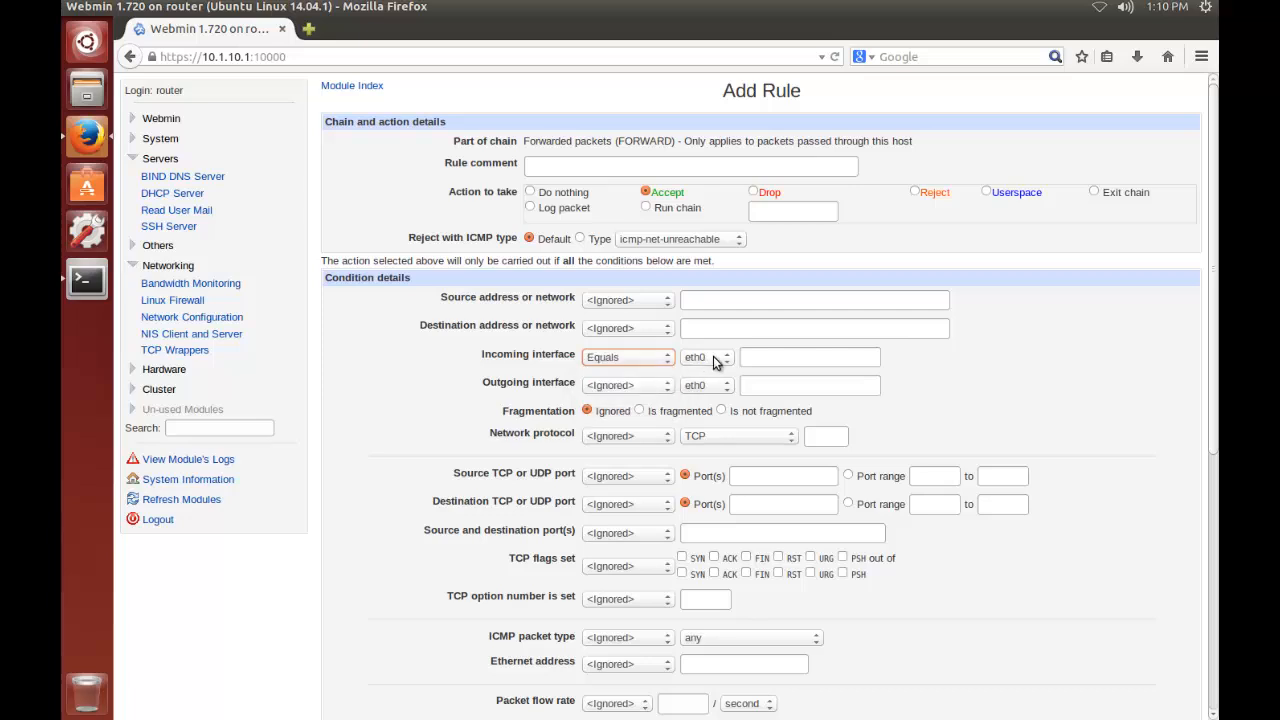
pyautogui.click(638, 388)
pyautogui.click(630, 409)
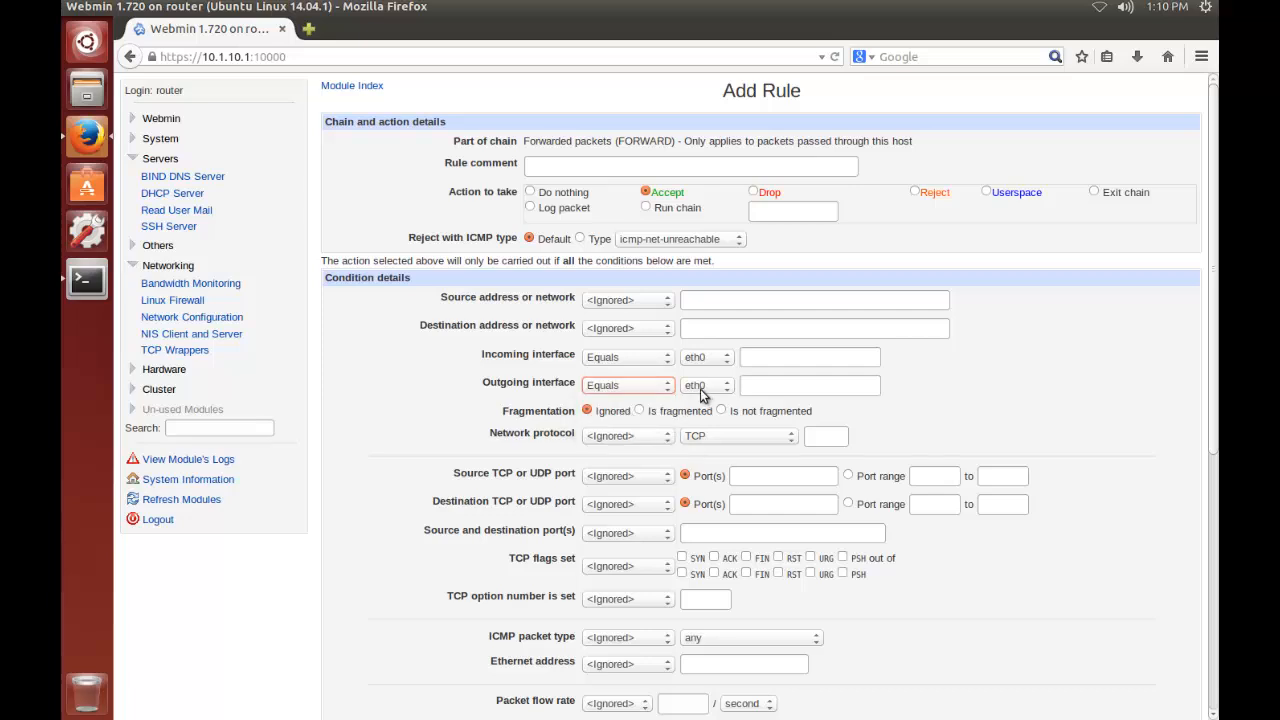
pyautogui.click(702, 394)
pyautogui.click(690, 421)
pyautogui.click(395, 462)
# Restrict the eth0-to-eth1 FORWARD rule to connection states Existing connection and Related to existing, and create it
pyautogui.scroll(-5, 395, 461)
pyautogui.click(635, 404)
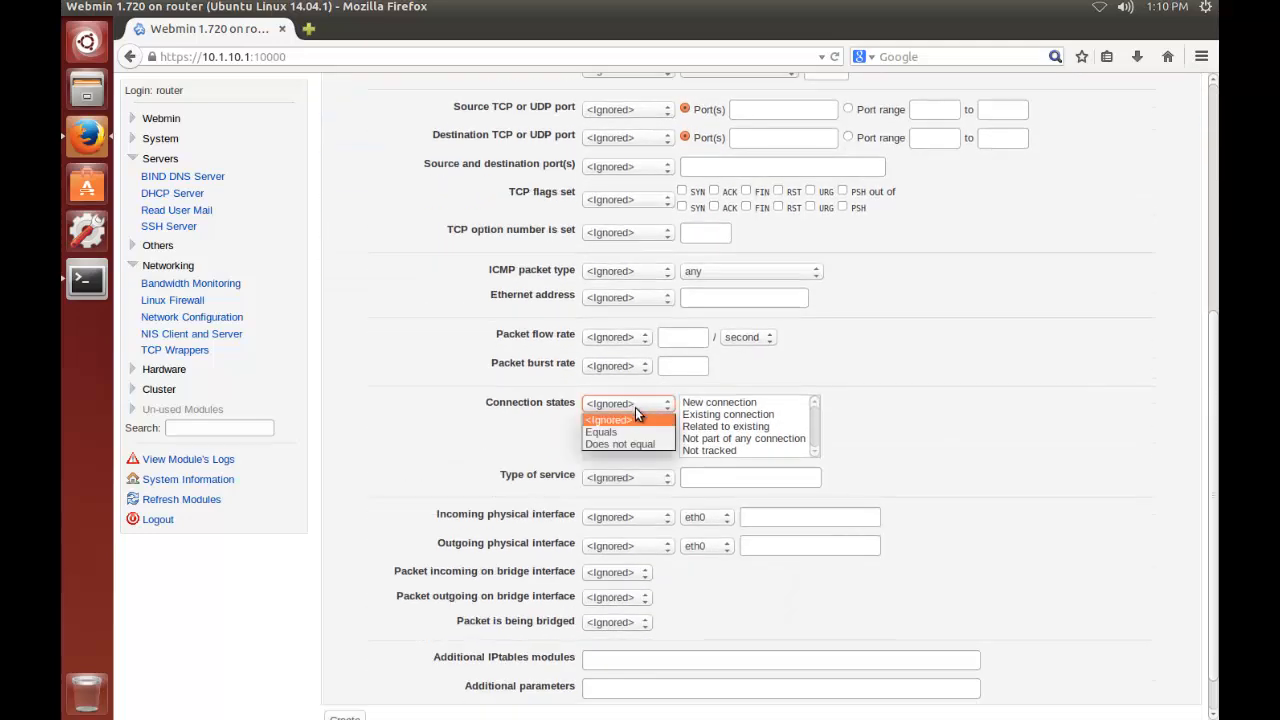
pyautogui.click(617, 428)
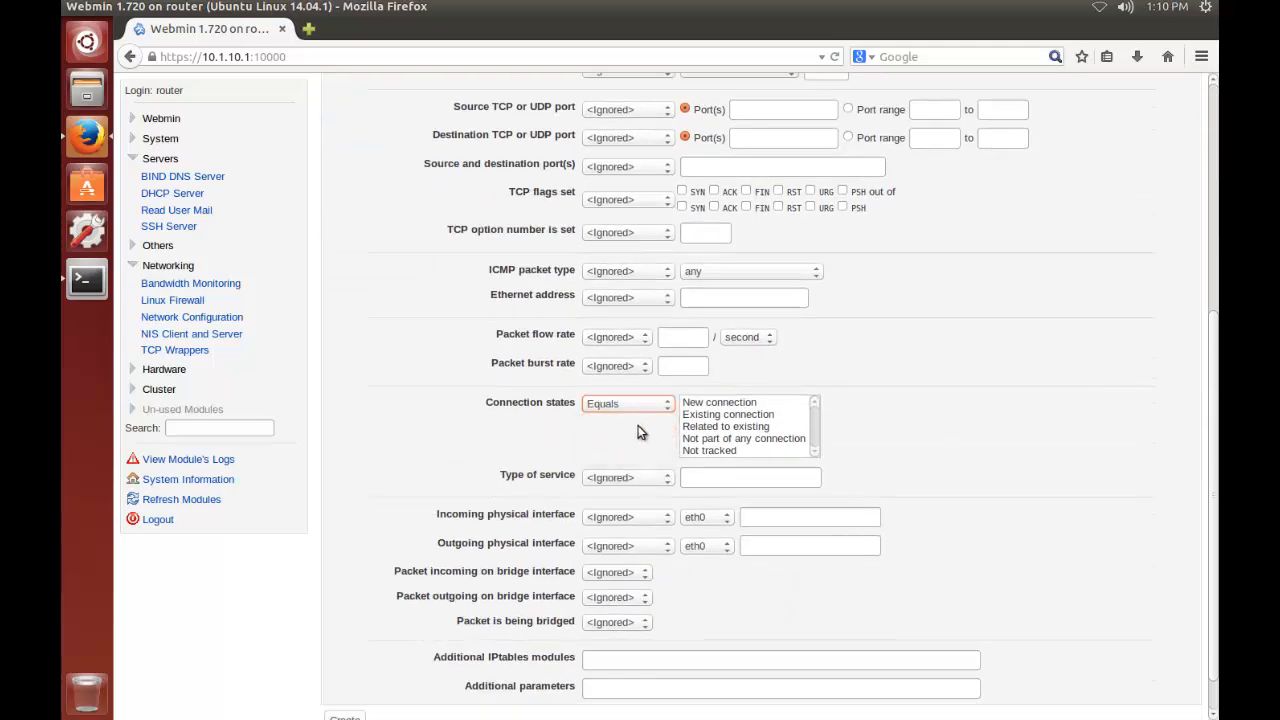
pyautogui.click(721, 415)
pyautogui.keyDown('ctrl'); pyautogui.click(721, 427); pyautogui.keyUp('ctrl')
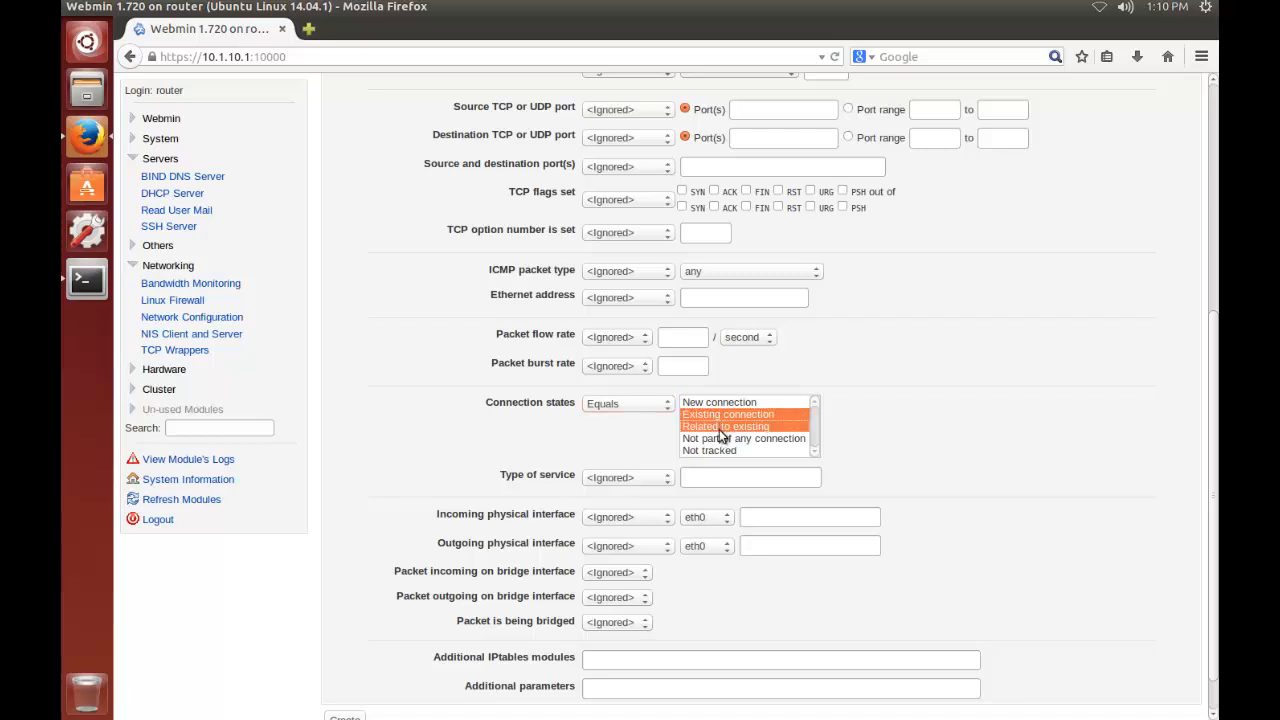
pyautogui.click(396, 514)
pyautogui.scroll(-1, 394, 516)
pyautogui.scroll(-1, 394, 516)
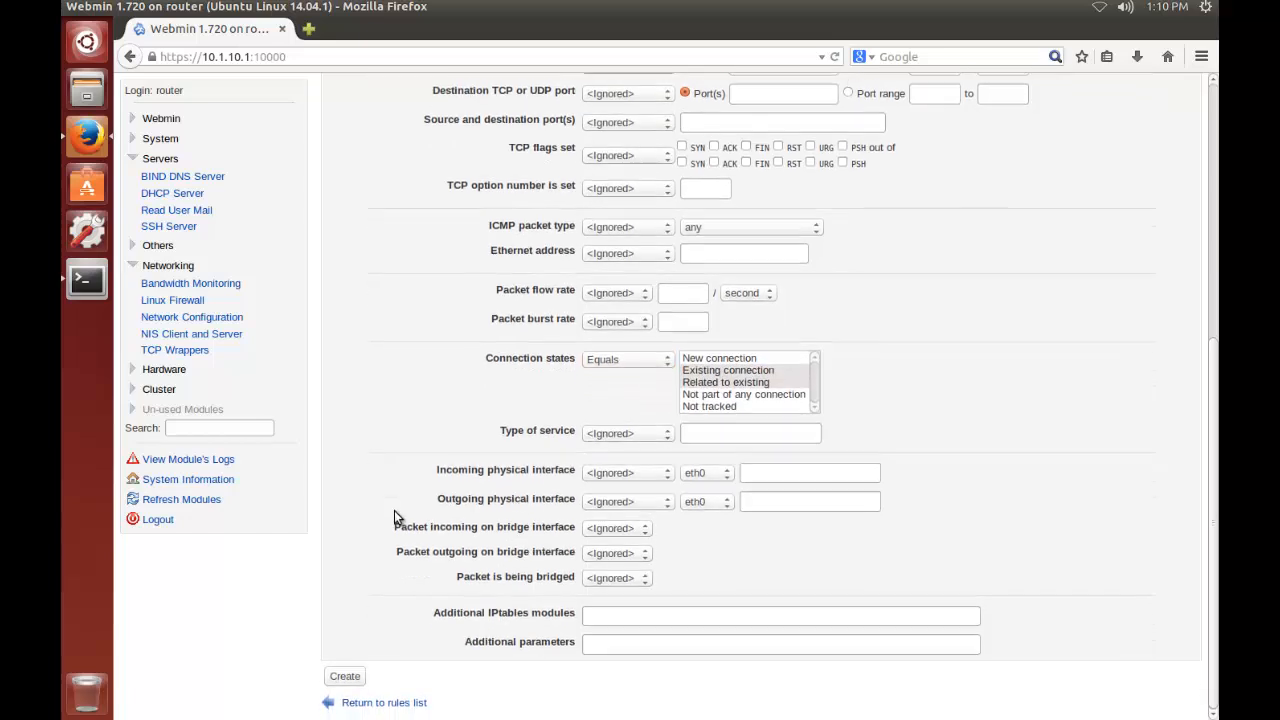
pyautogui.click(740, 381)
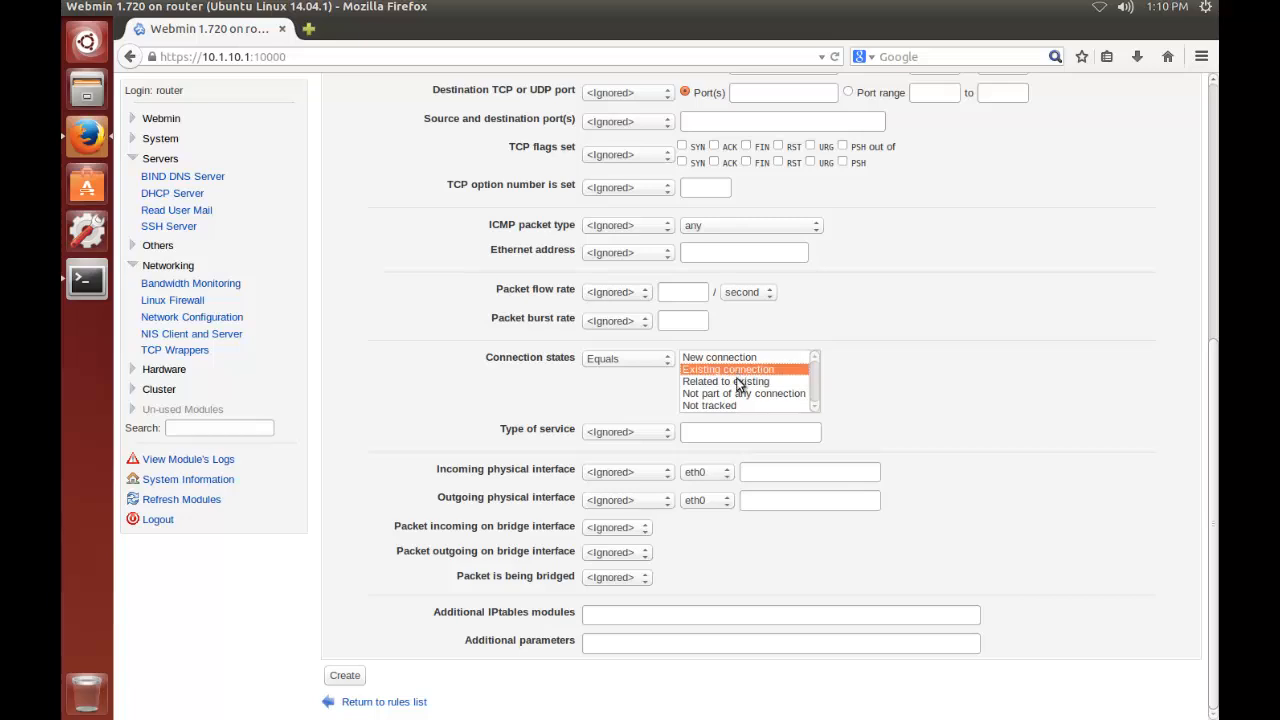
pyautogui.keyDown('ctrl'); pyautogui.click(740, 369); pyautogui.keyUp('ctrl')
pyautogui.click(357, 679)
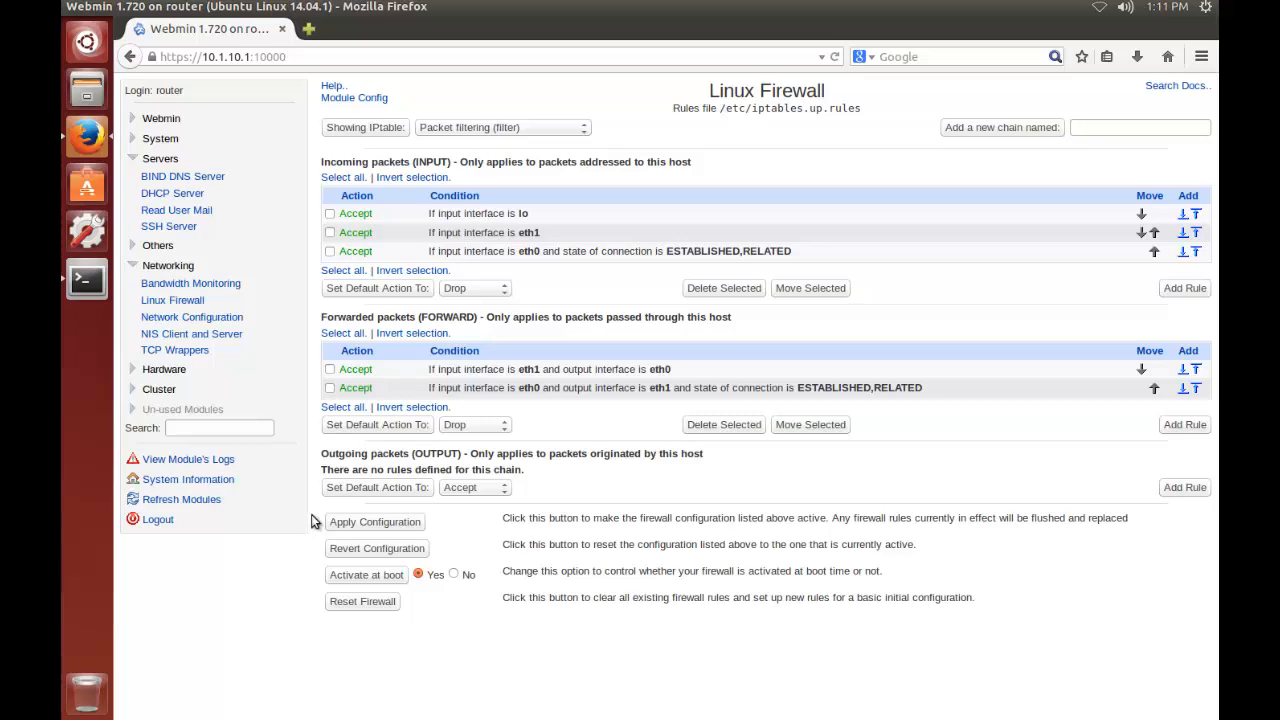
# Apply the firewall configuration and add a new chain named LOGGING to the packet filtering table
pyautogui.click(372, 522)
pyautogui.click(1087, 129)
pyautogui.write('LOGGING')
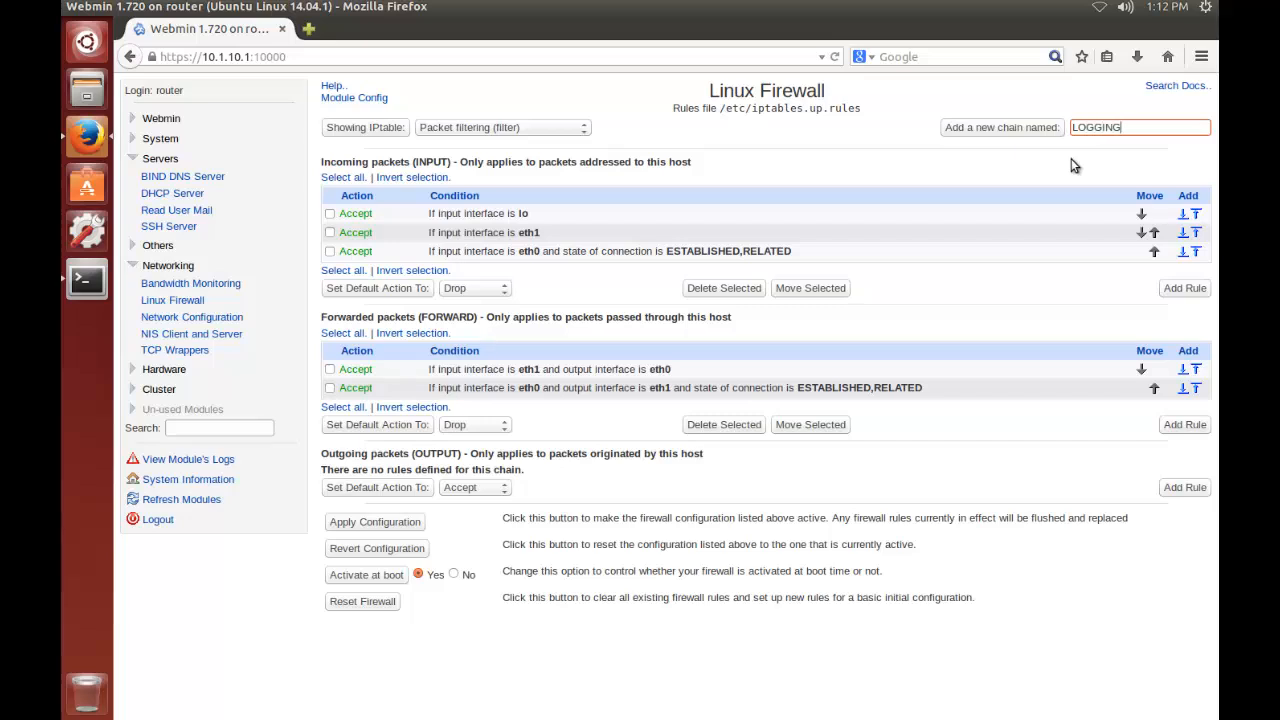
pyautogui.click(996, 128)
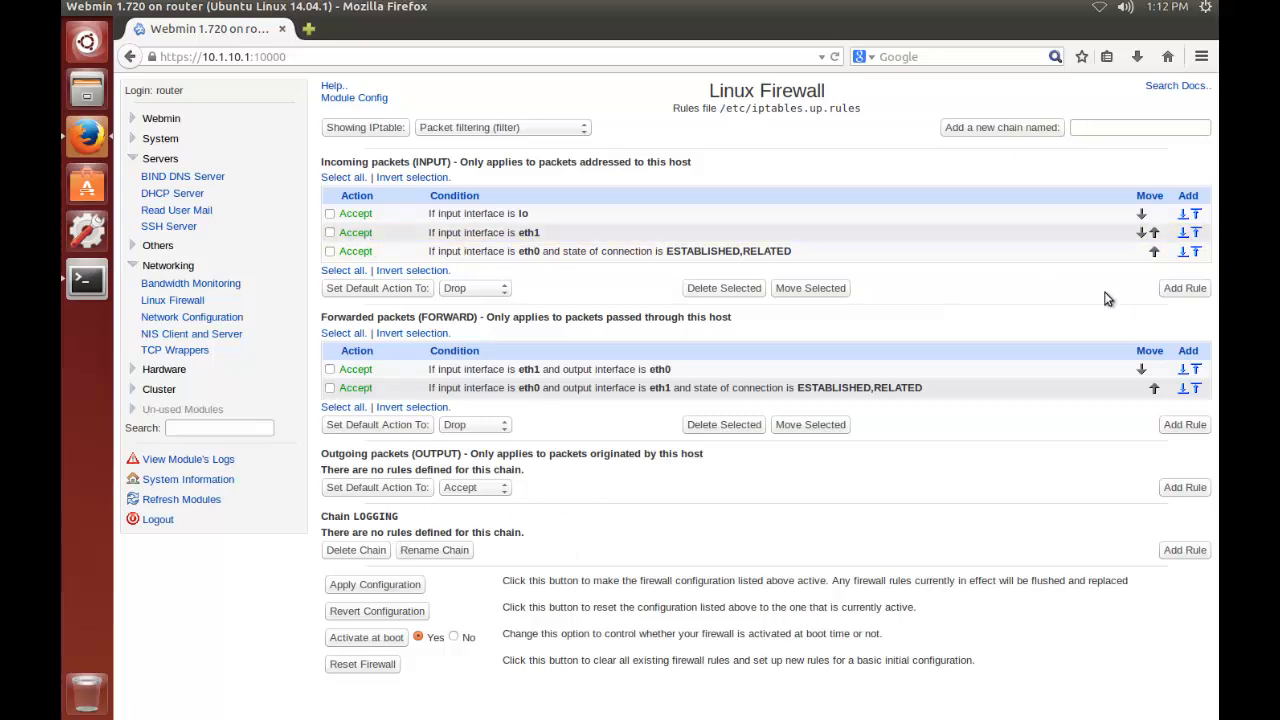
# Create an incoming packets (INPUT) rule that runs the chain LOGGING when the incoming interface equals eth0
pyautogui.click(1183, 289)
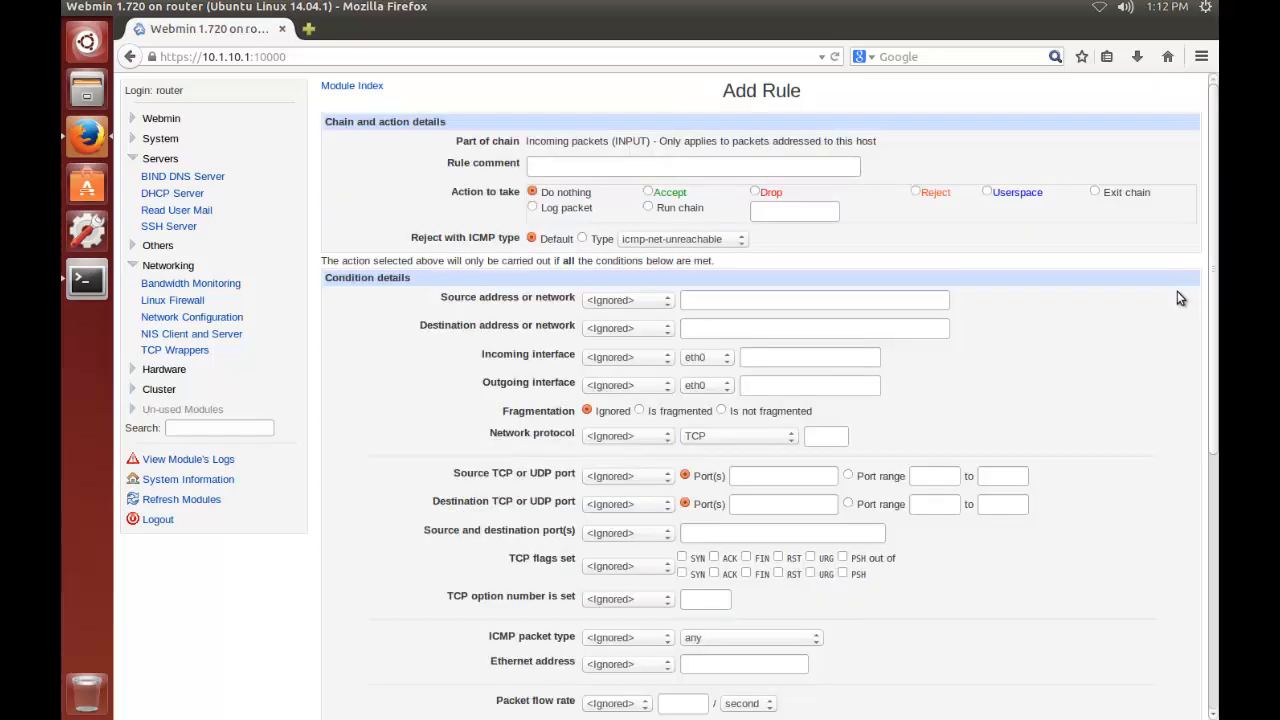
pyautogui.click(648, 208)
pyautogui.click(784, 215)
pyautogui.write('LOGGING')
pyautogui.click(618, 357)
pyautogui.click(625, 382)
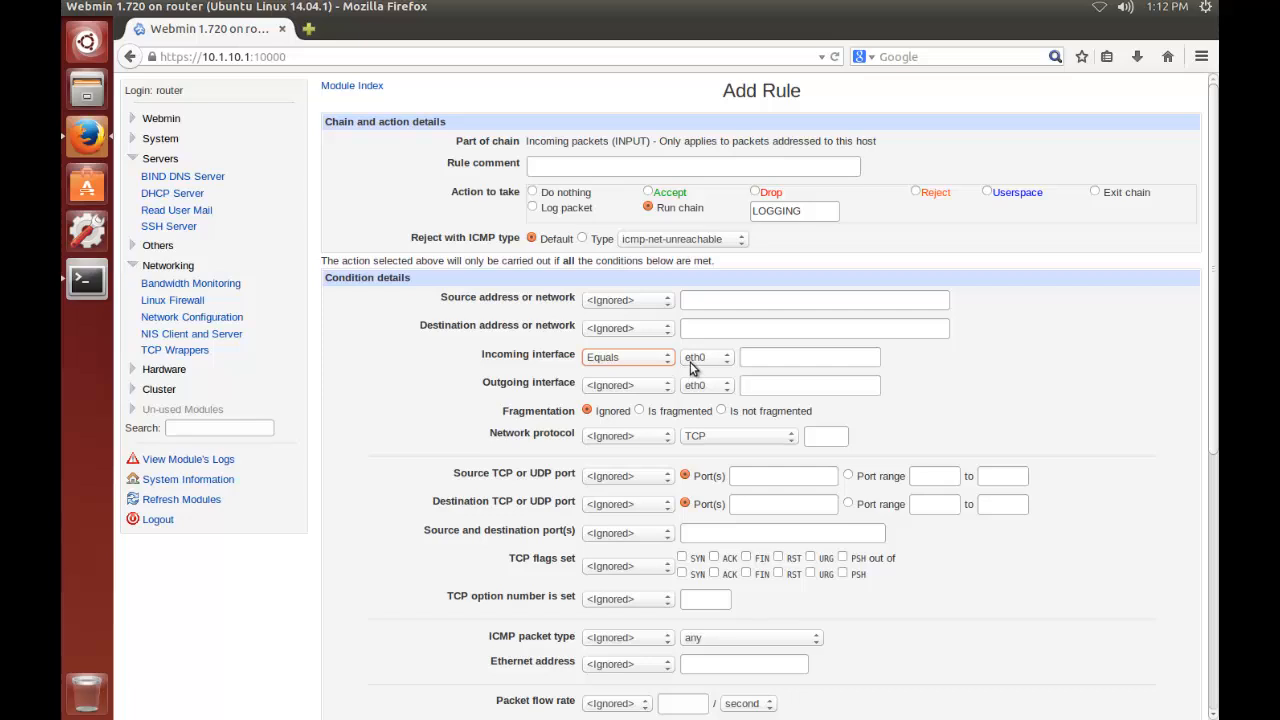
pyautogui.click(368, 474)
pyautogui.scroll(-6, 368, 474)
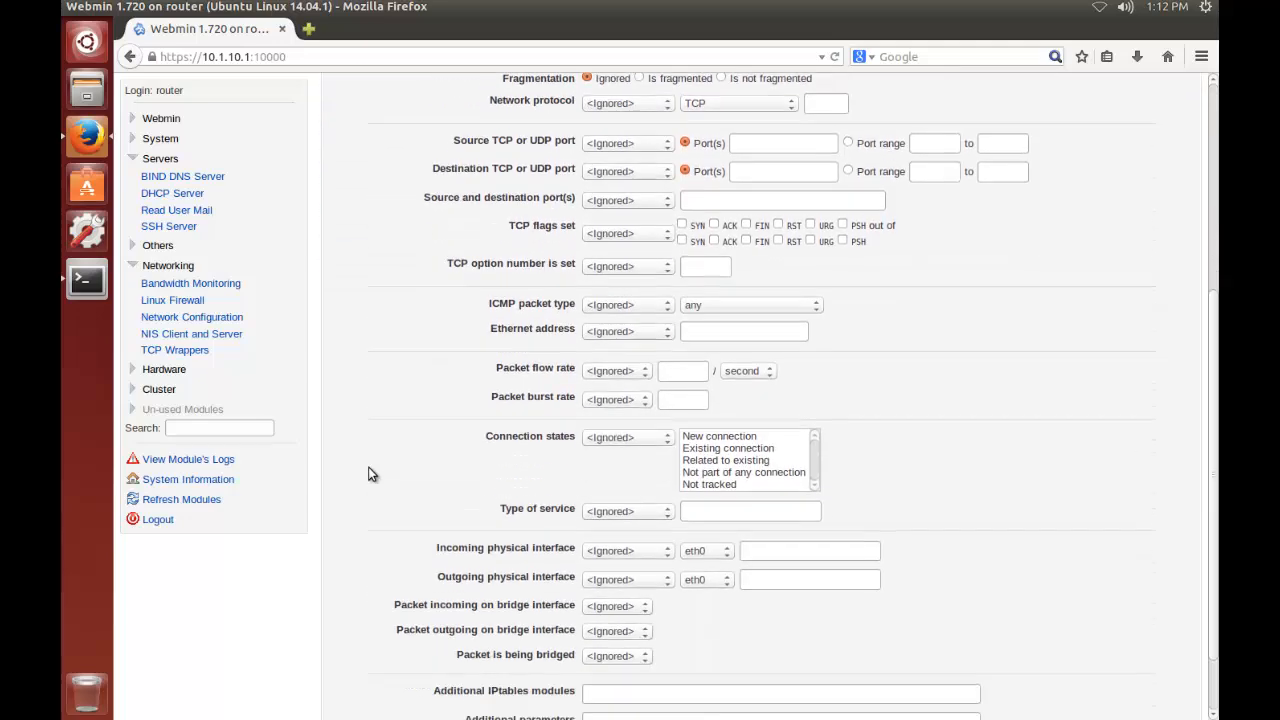
pyautogui.click(345, 677)
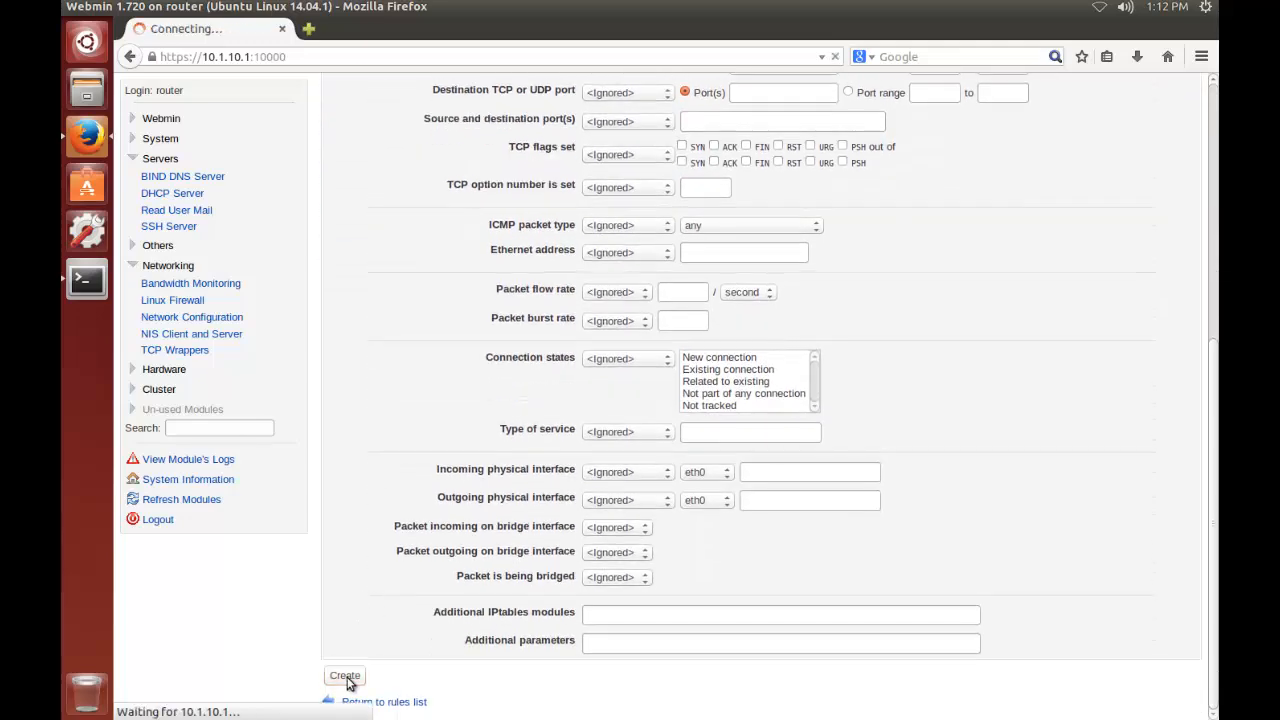
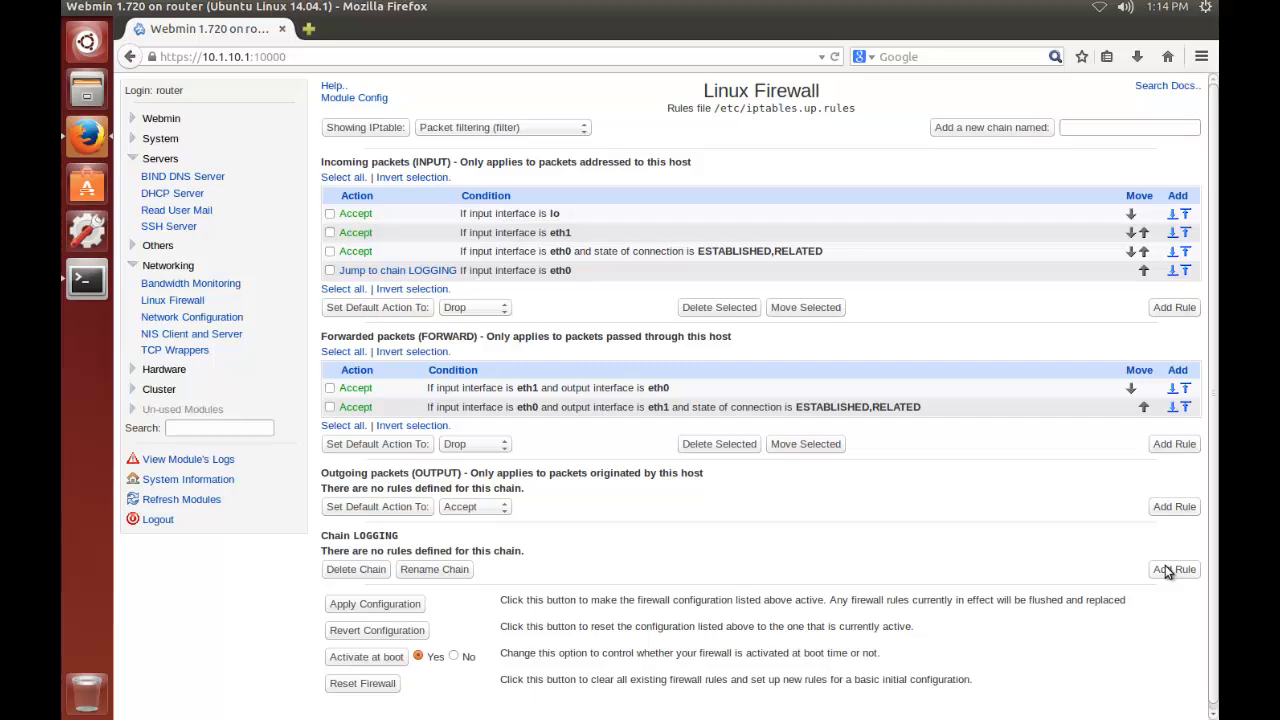
# Start a new rule in the LOGGING chain with the incoming interface equal to eth0
pyautogui.click(1174, 569)
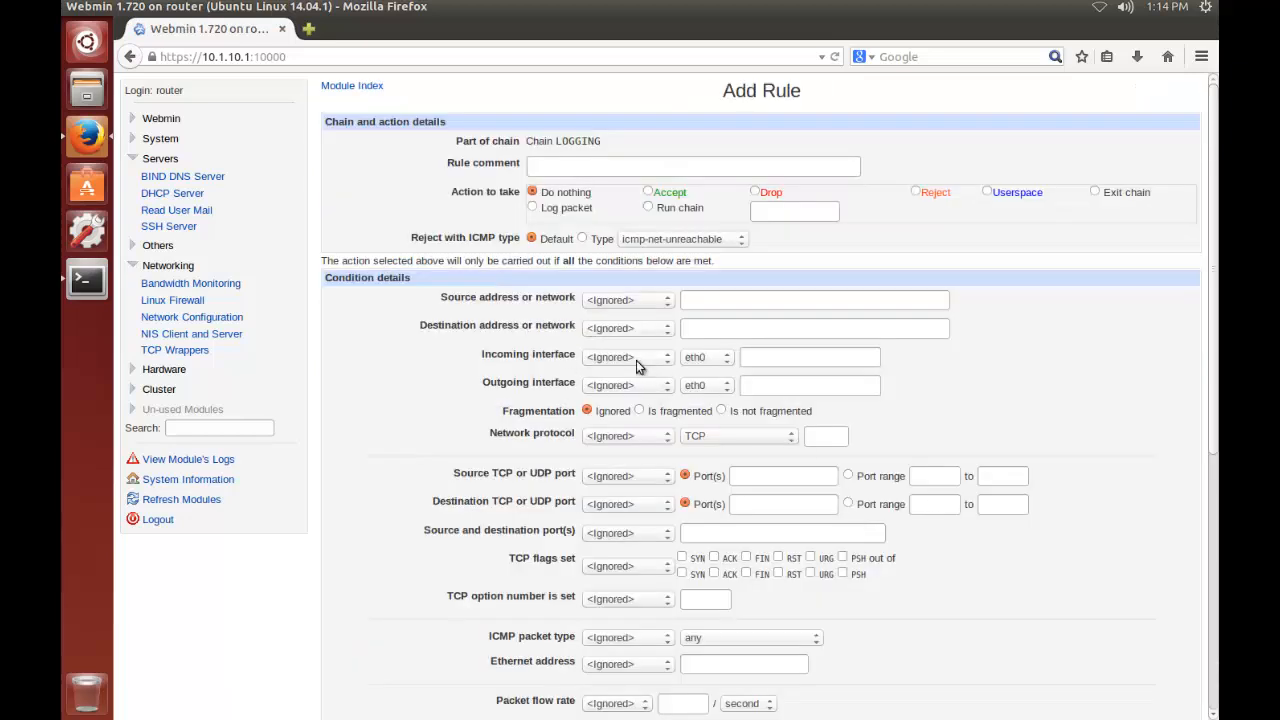
pyautogui.click(636, 360)
pyautogui.click(660, 378)
# Limit the LOGGING rule to a packet flow rate below 5 per second and a burst rate below 10, and create it
pyautogui.scroll(-2, 687, 378)
pyautogui.scroll(-2, 687, 378)
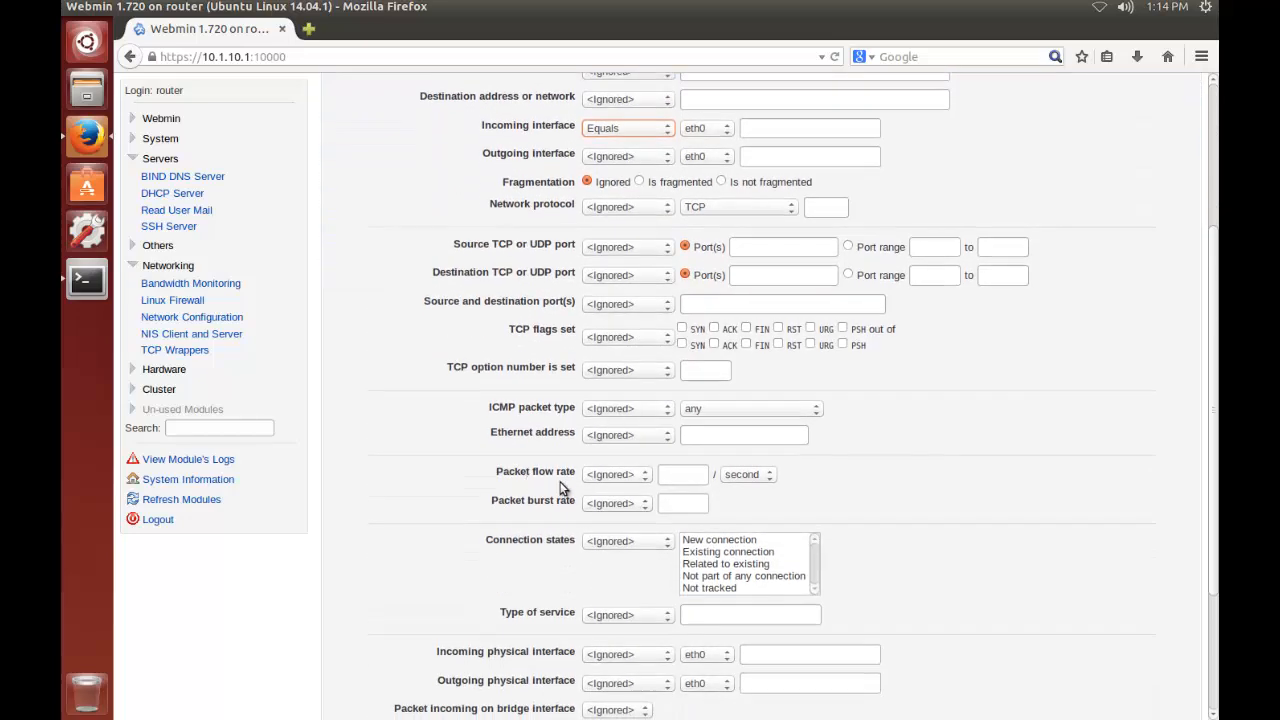
pyautogui.click(691, 478)
pyautogui.write('5')
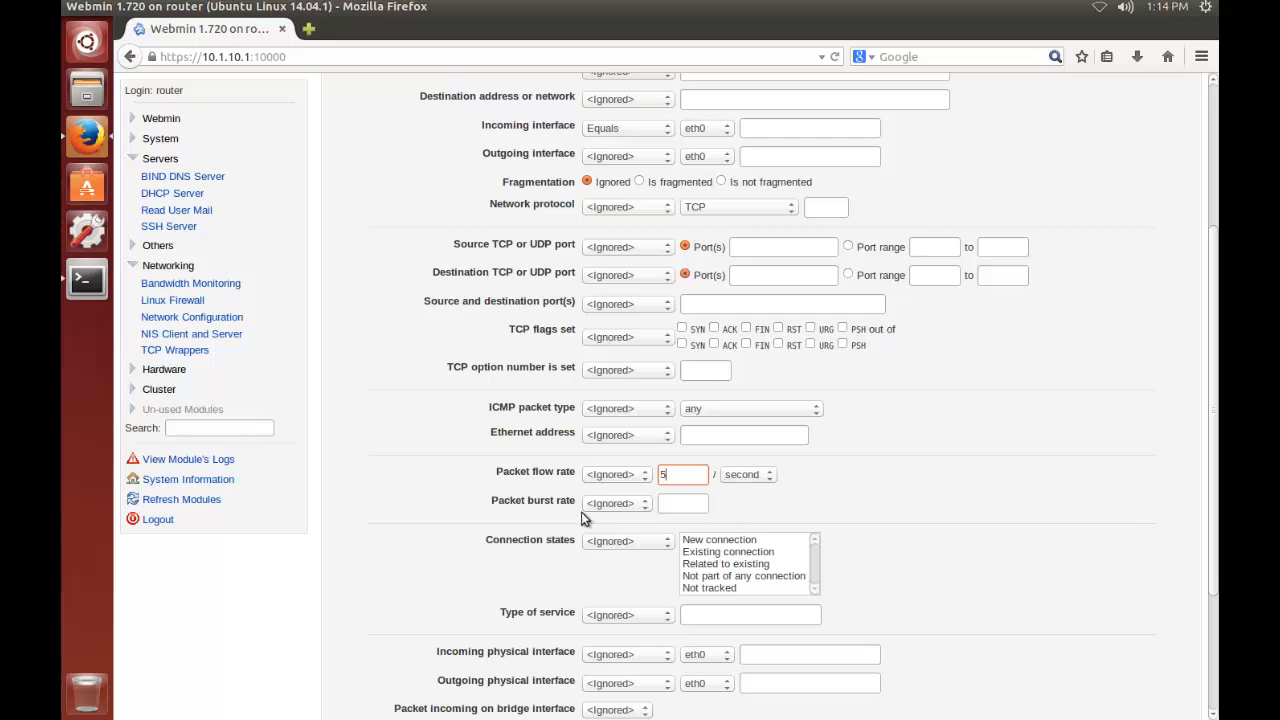
pyautogui.click(688, 504)
pyautogui.write('10')
pyautogui.click(616, 482)
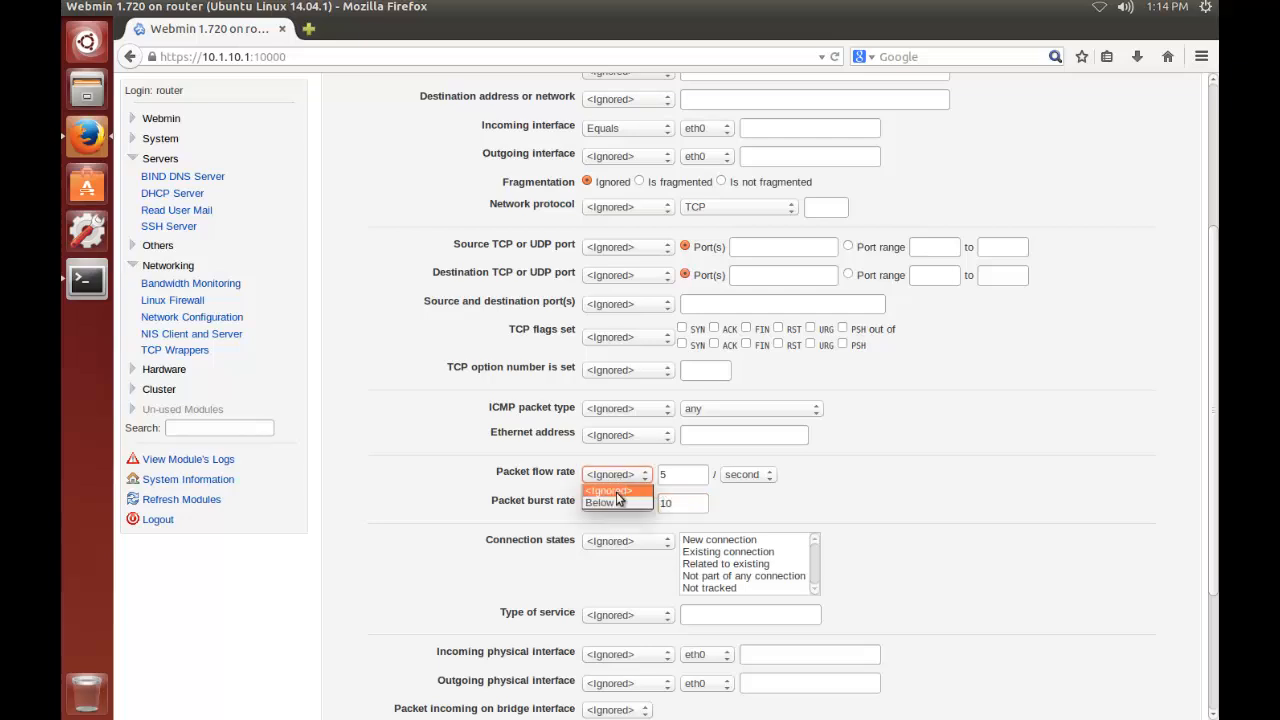
pyautogui.click(612, 500)
pyautogui.click(612, 503)
pyautogui.click(613, 531)
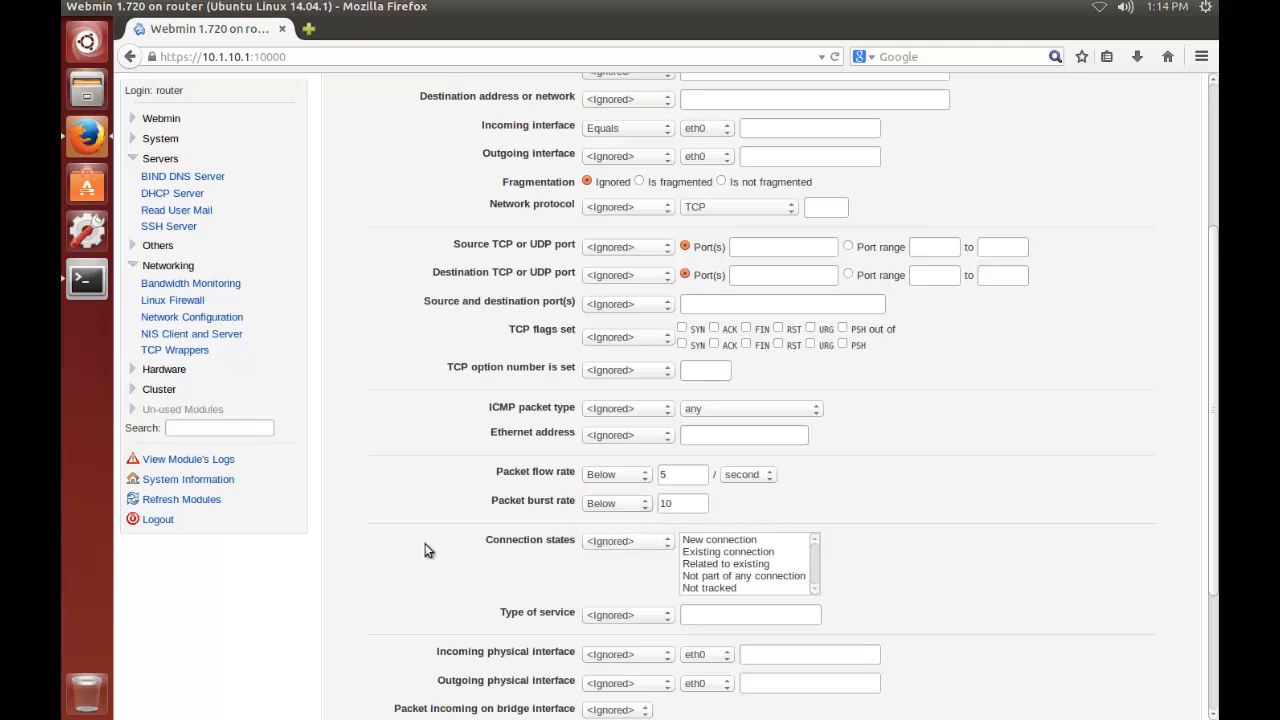
pyautogui.scroll(-2, 437, 520)
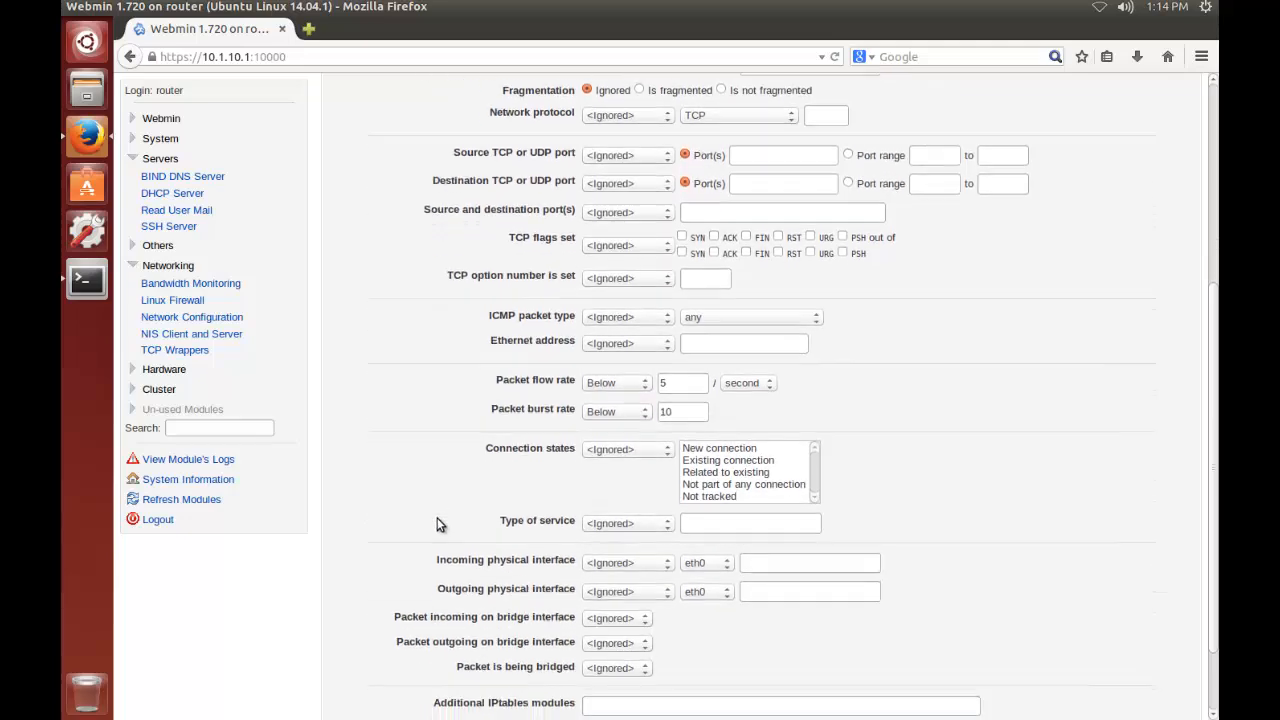
pyautogui.scroll(-2, 424, 484)
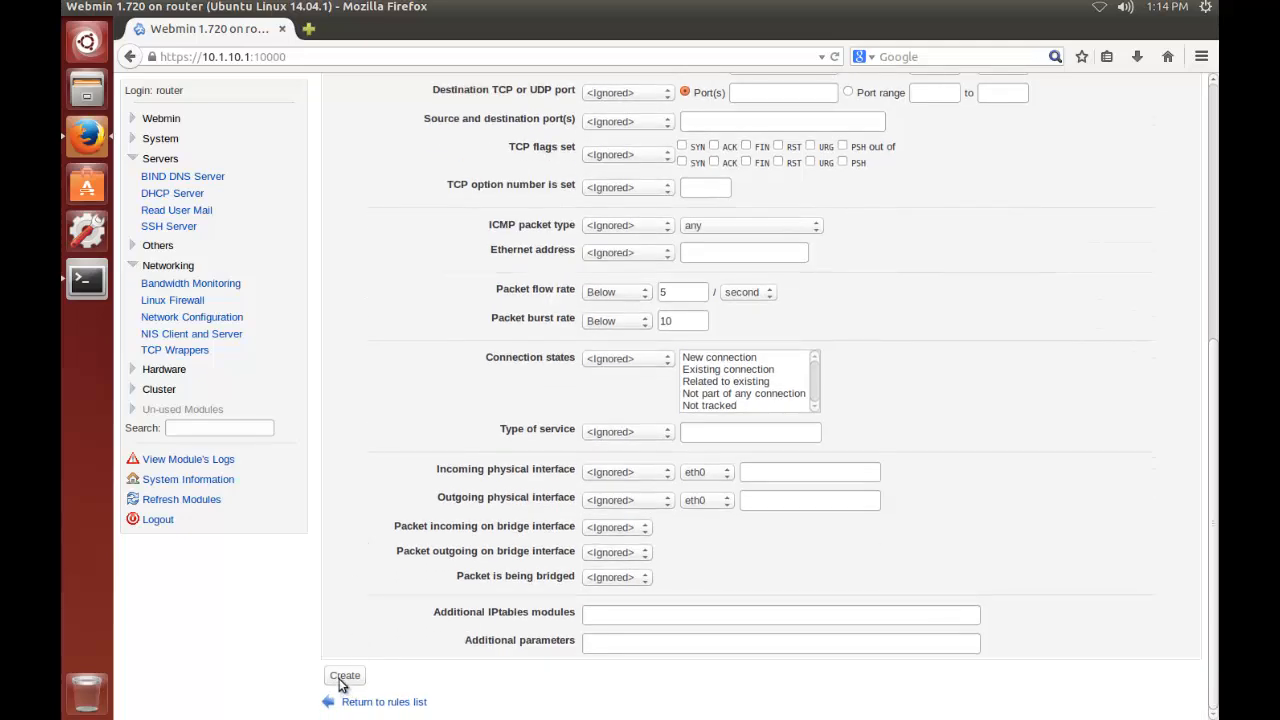
pyautogui.click(341, 677)
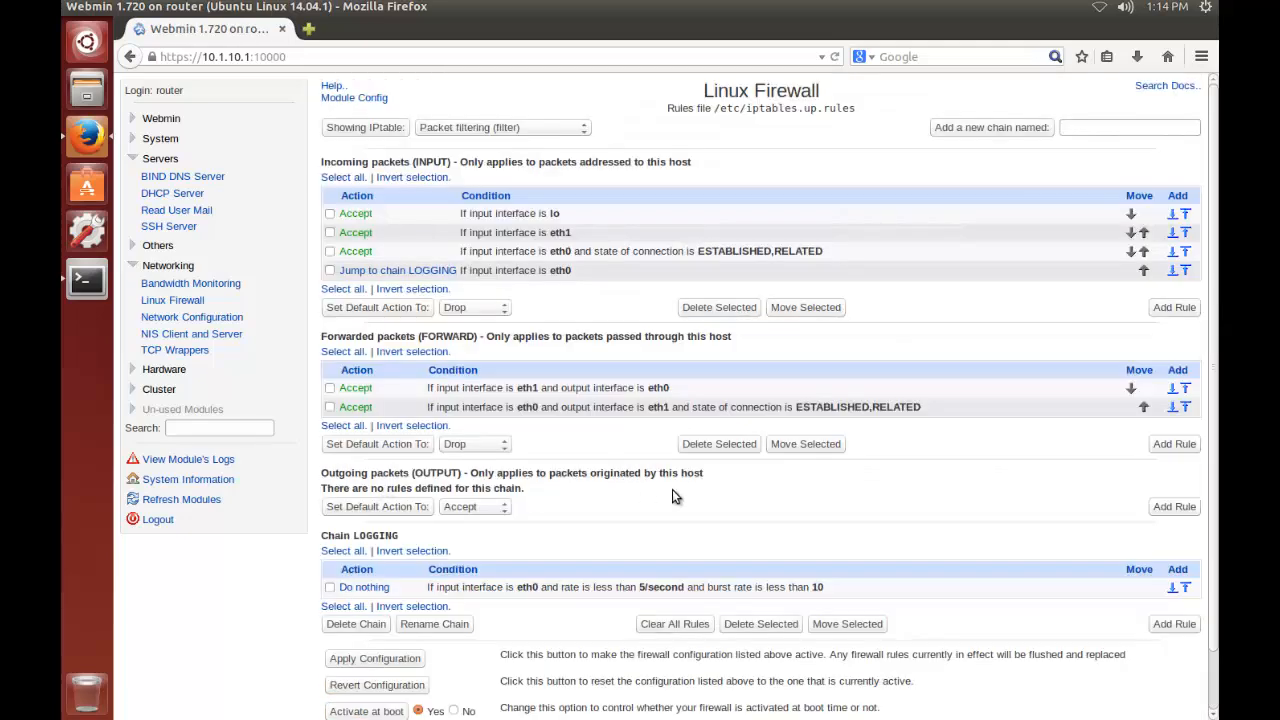
# Change the action of the rate-limited LOGGING chain rule to Log packet and save the rule
pyautogui.scroll(-3, 672, 489)
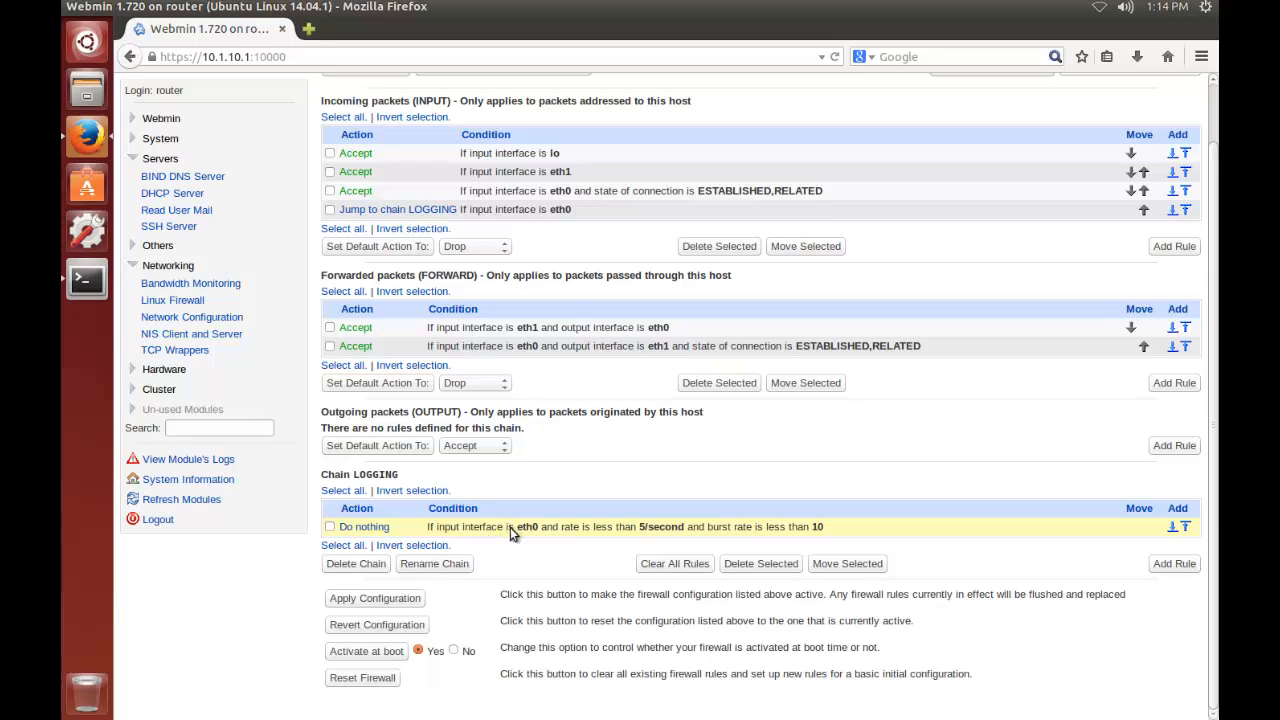
pyautogui.click(377, 529)
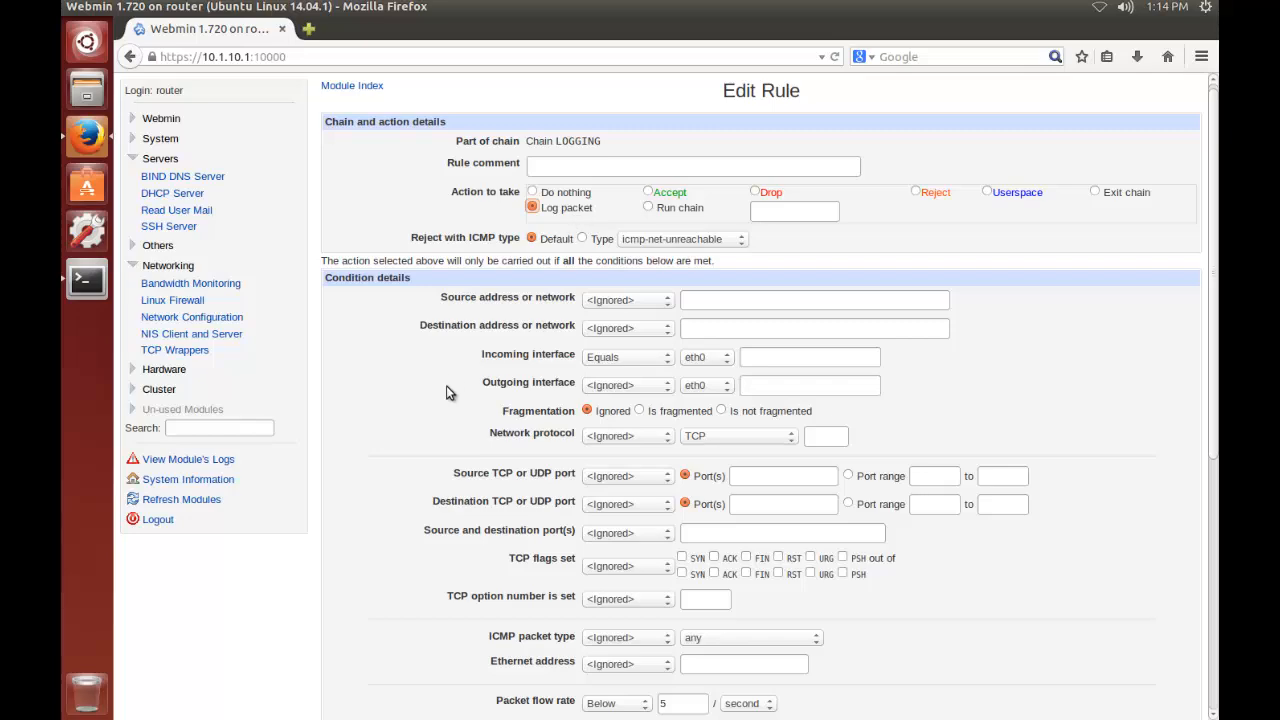
pyautogui.scroll(-3, 446, 385)
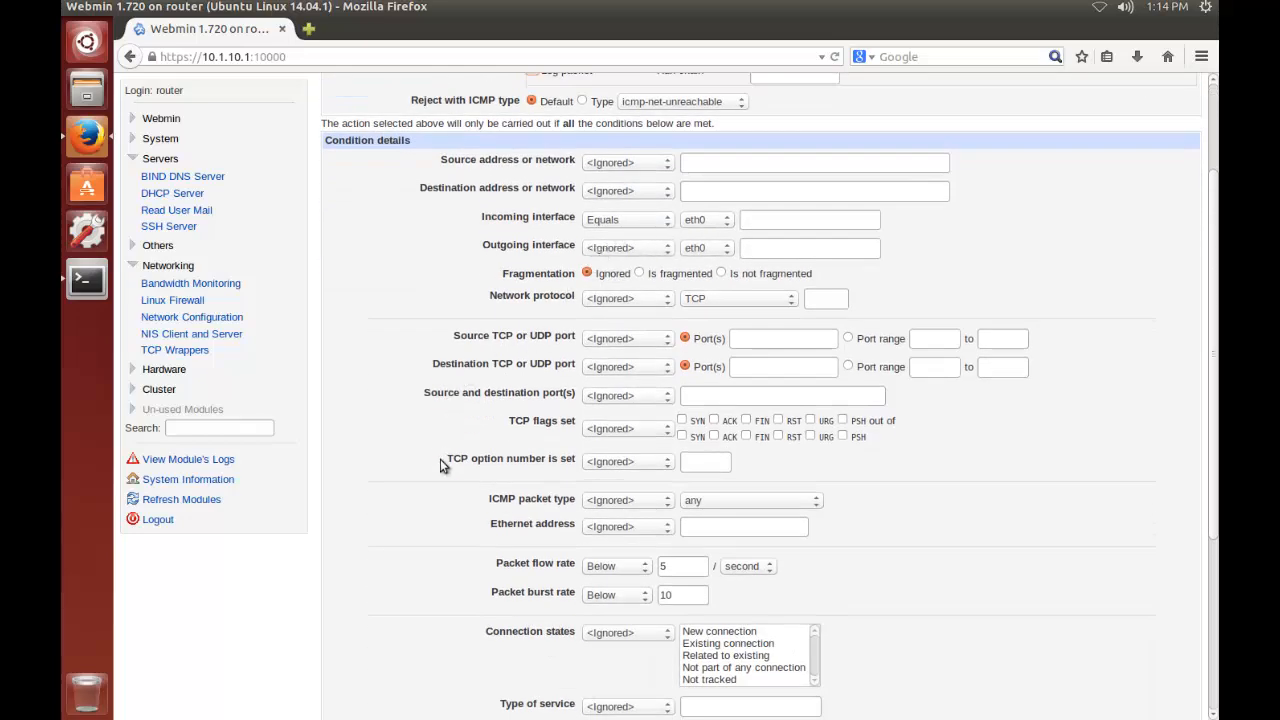
pyautogui.scroll(-3, 440, 459)
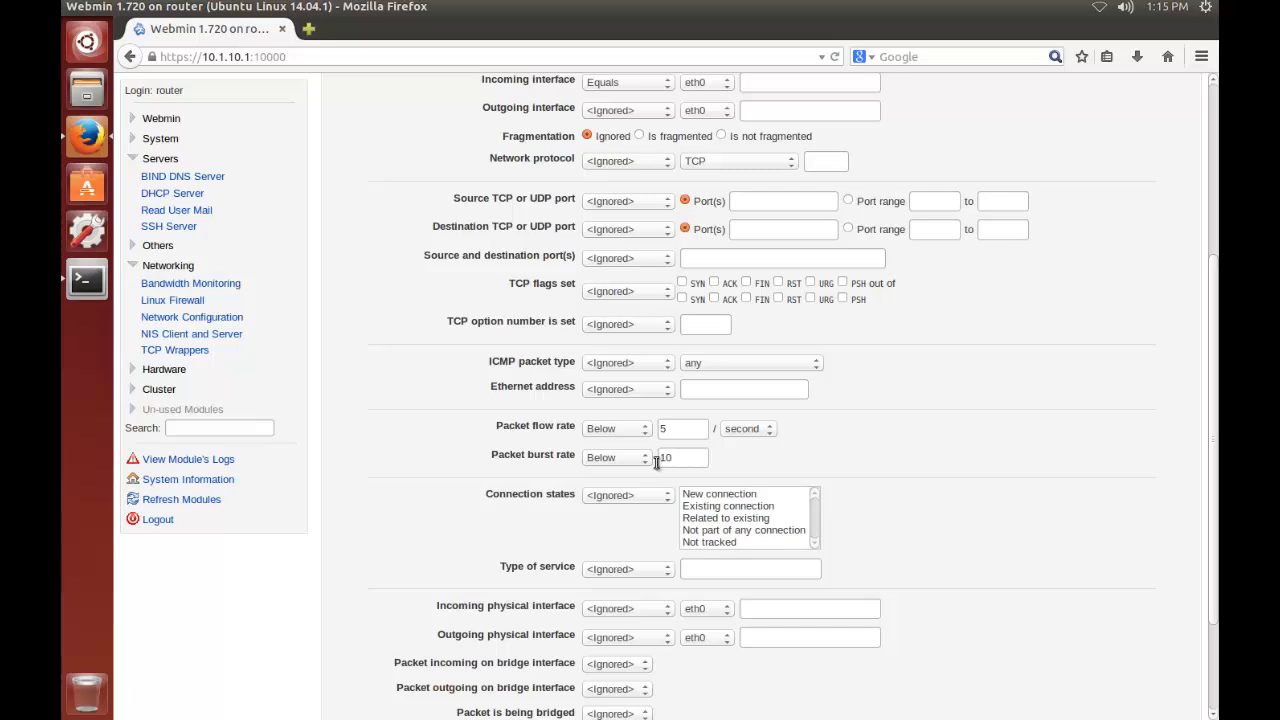
pyautogui.scroll(-3, 441, 479)
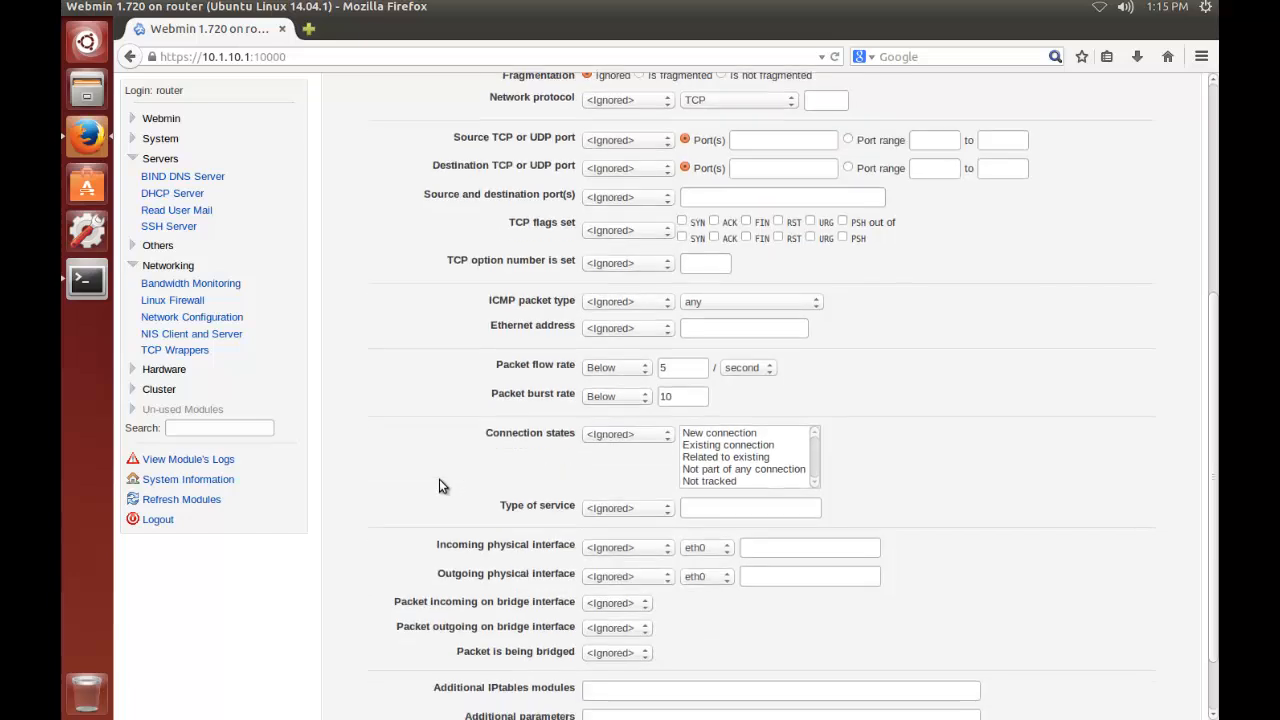
pyautogui.click(341, 676)
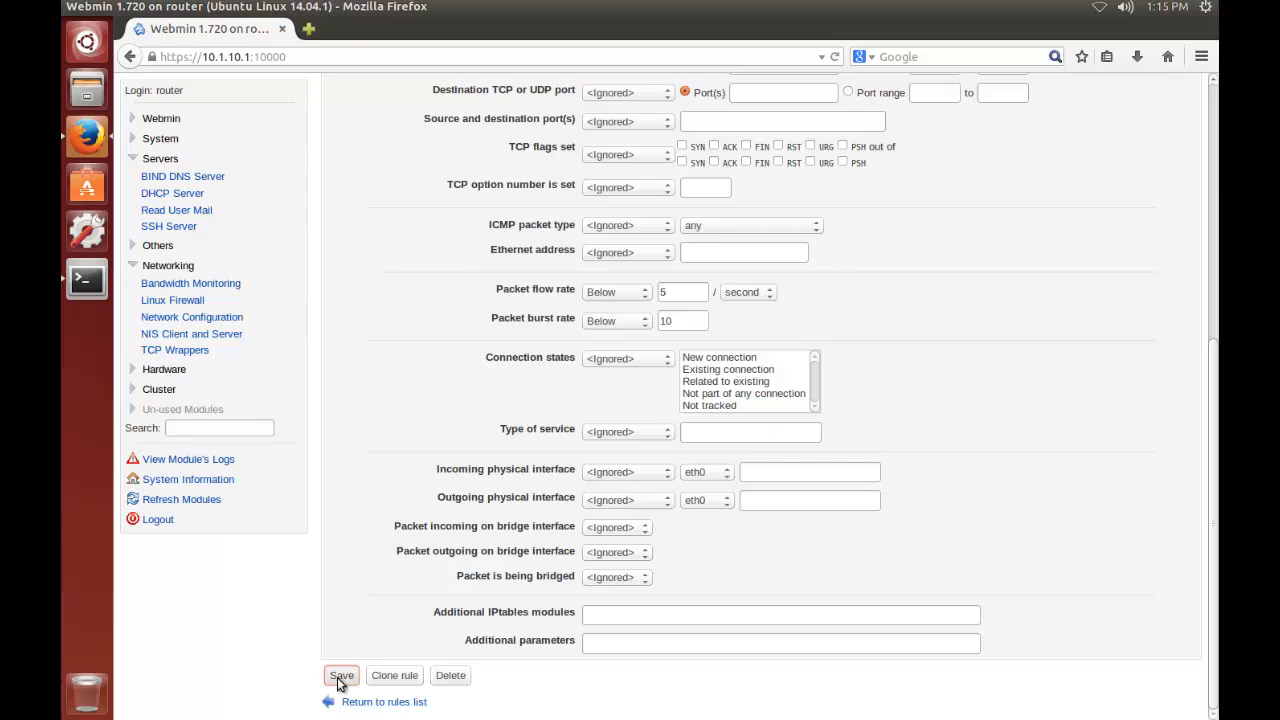
pyautogui.scroll(-1, 527, 540)
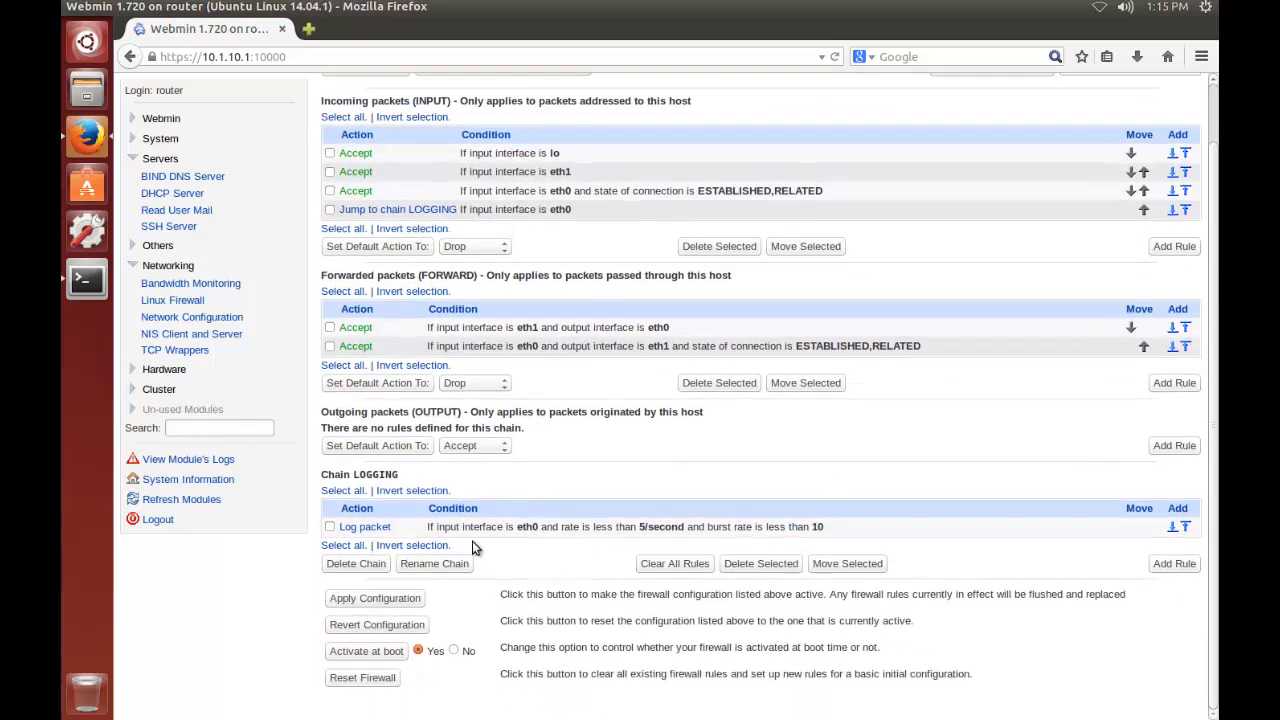
# Create a second LOGGING chain rule that drops packets when the incoming interface equals eth0, and apply the firewall configuration
pyautogui.scroll(1, 705, 429)
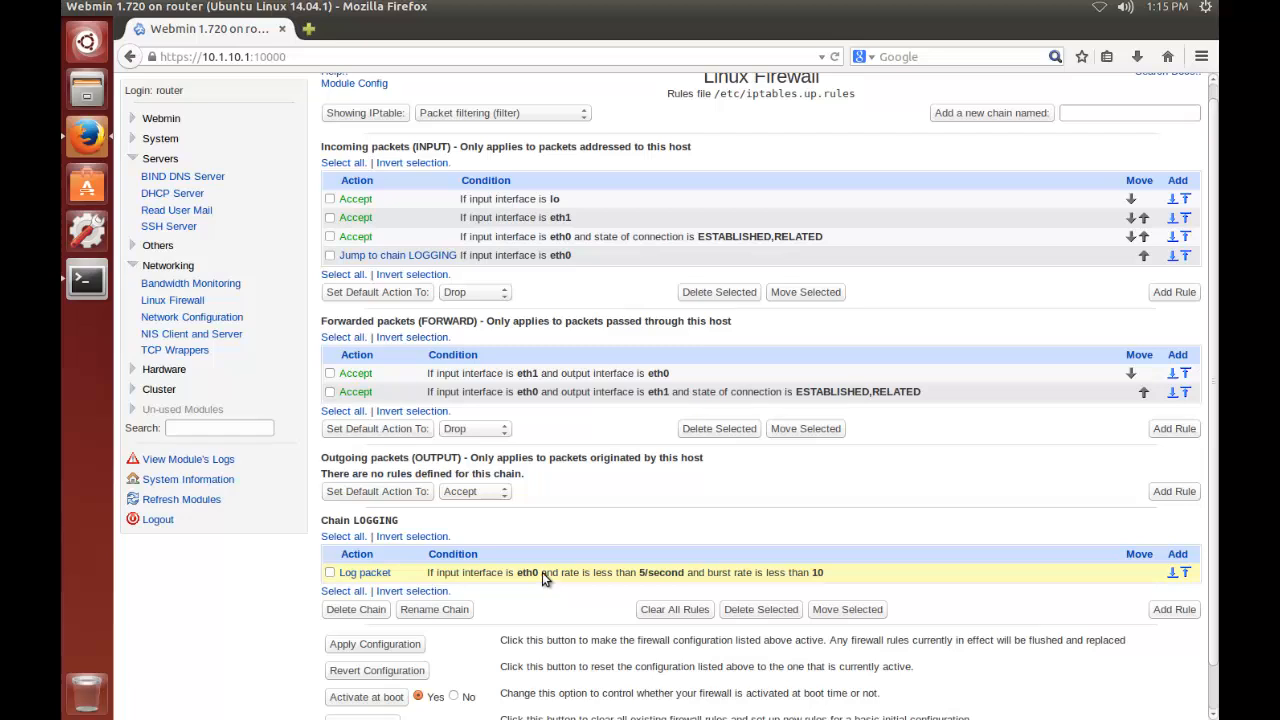
pyautogui.click(1172, 610)
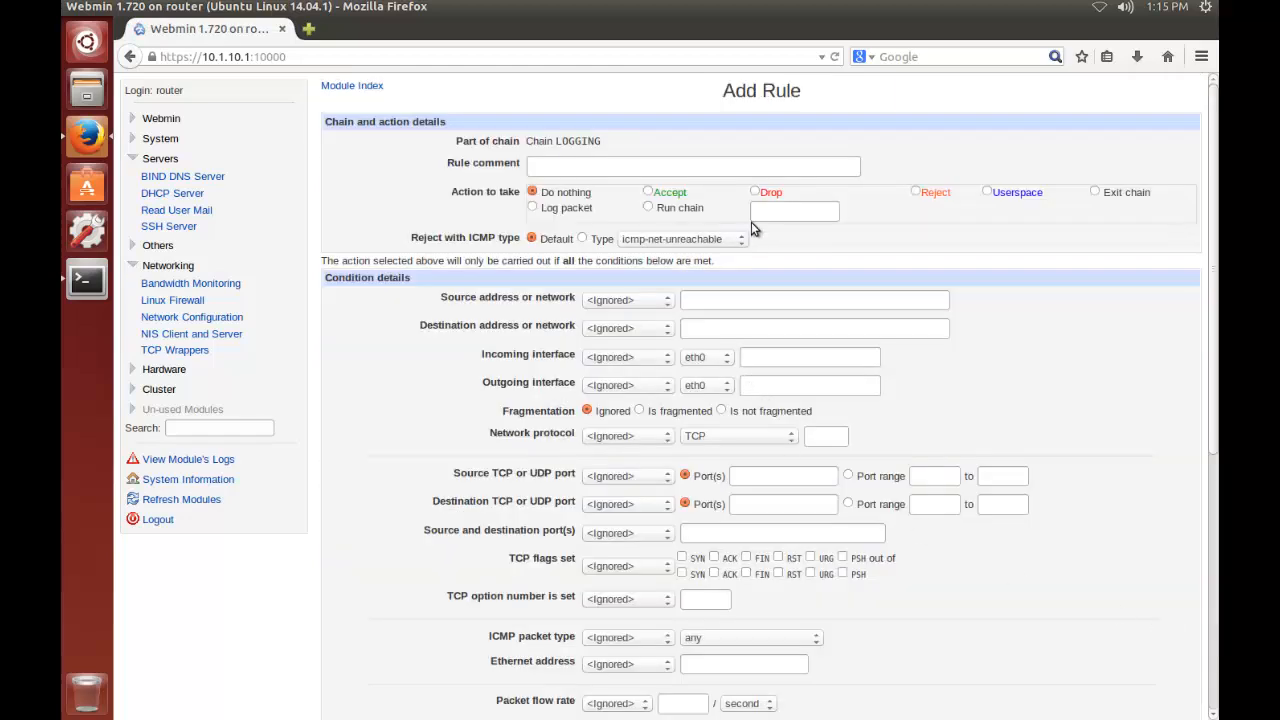
pyautogui.click(755, 192)
pyautogui.click(629, 356)
pyautogui.click(610, 384)
pyautogui.scroll(-7, 393, 460)
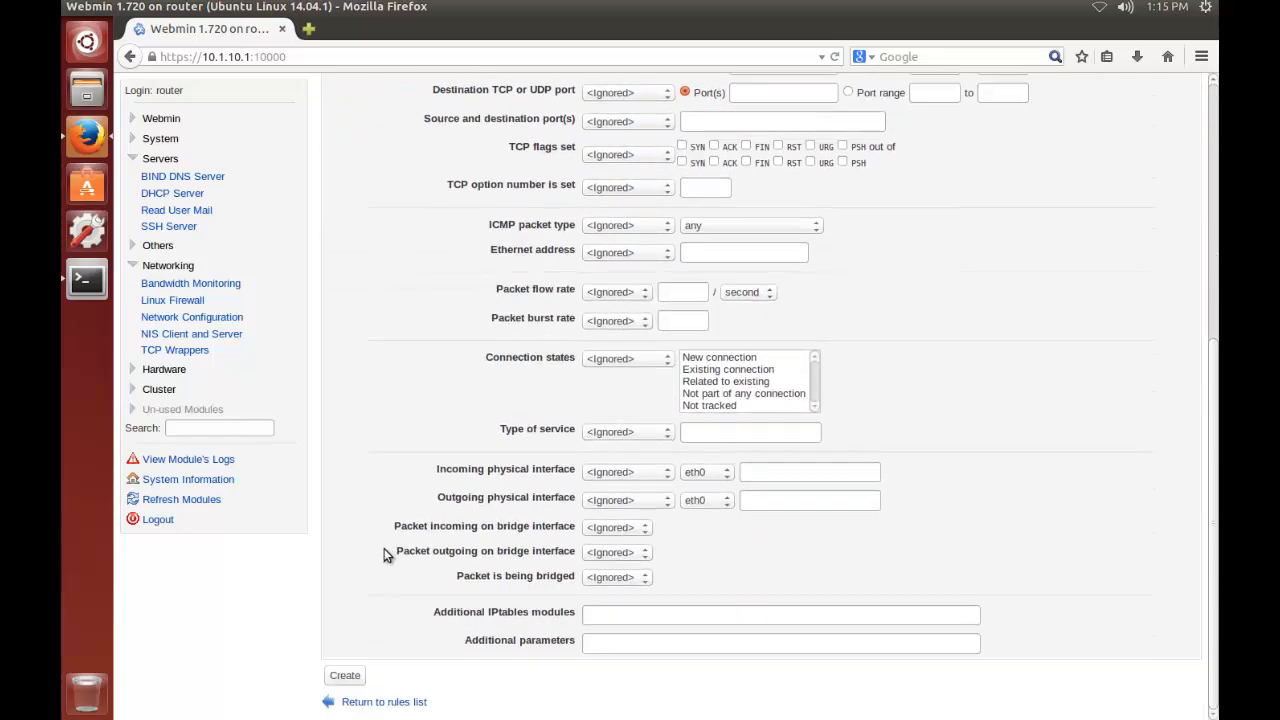
pyautogui.scroll(3, 428, 335)
pyautogui.scroll(-3, 430, 328)
pyautogui.click(345, 677)
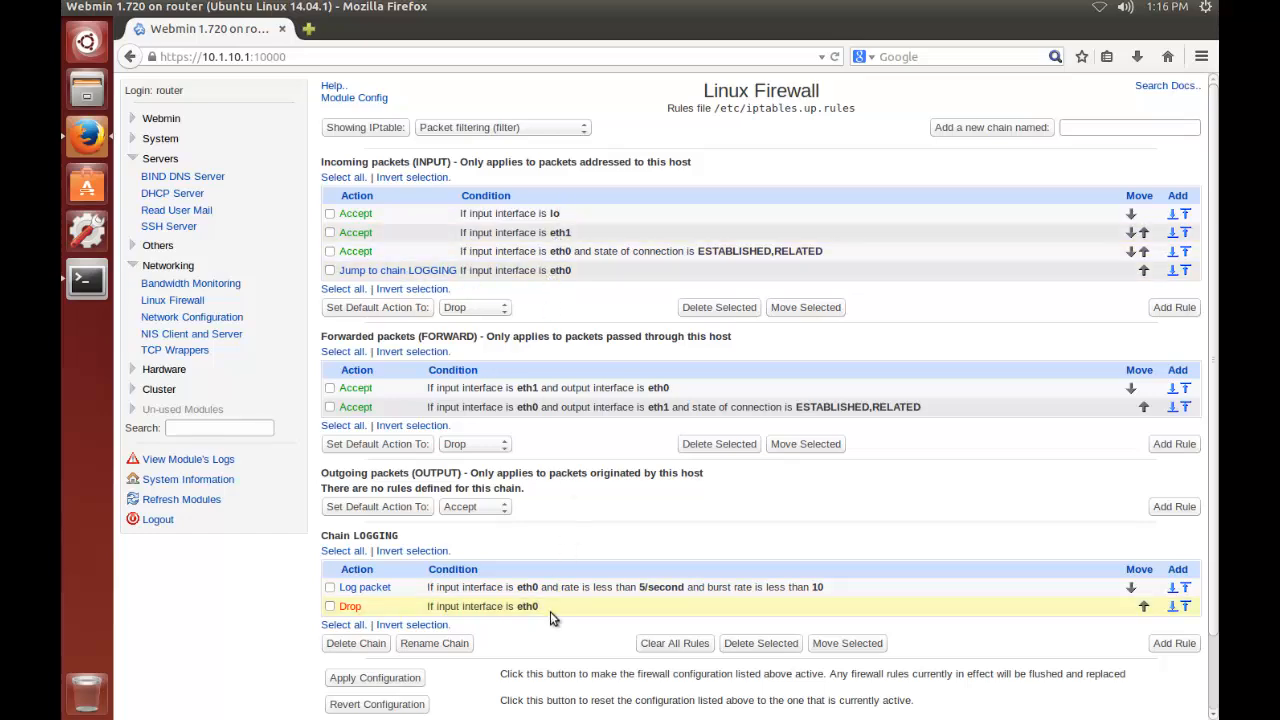
pyautogui.scroll(-2, 557, 623)
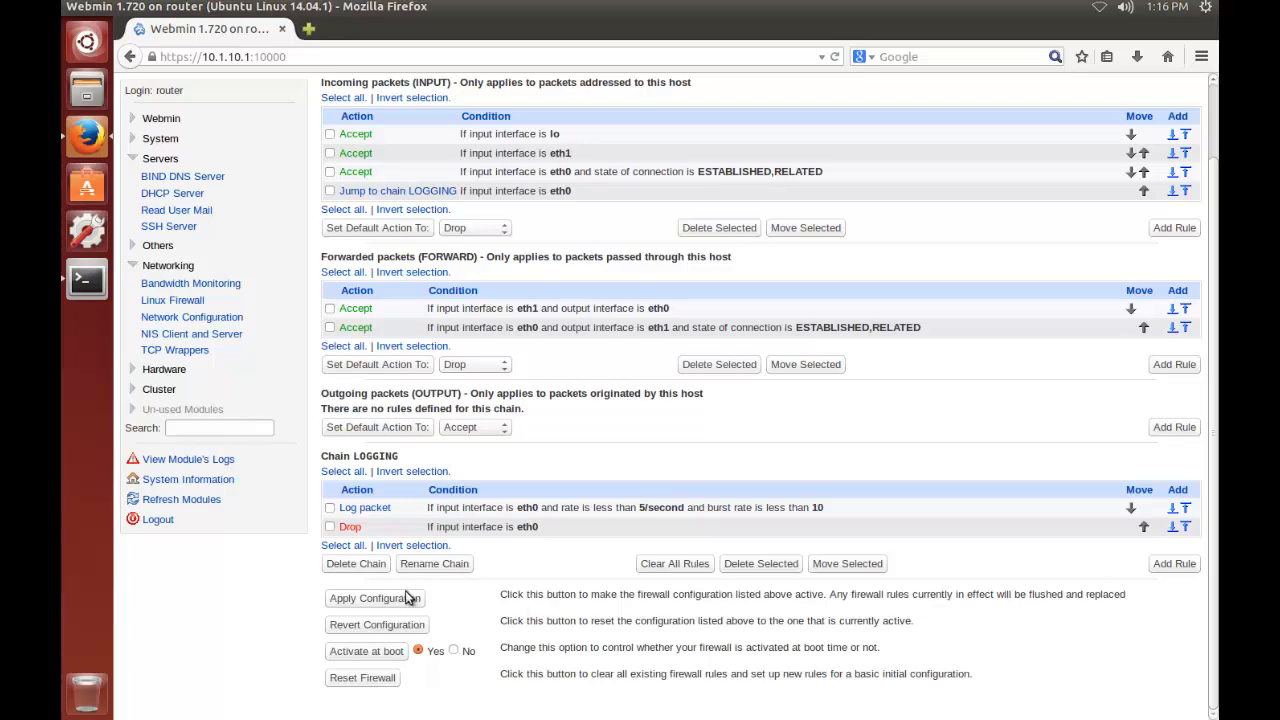
pyautogui.click(375, 598)
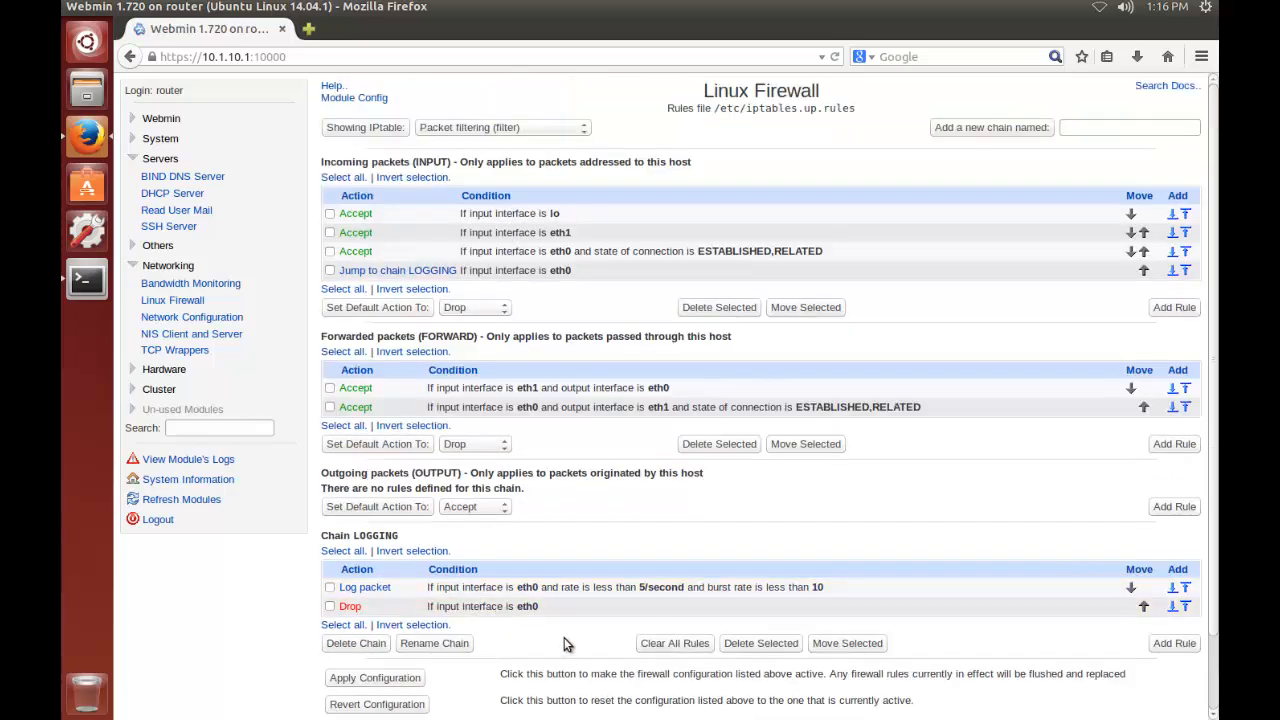
# Review the rules in the network address translation (nat) table, then return to the packet filtering (filter) table and review its chains
pyautogui.scroll(-1, 580, 622)
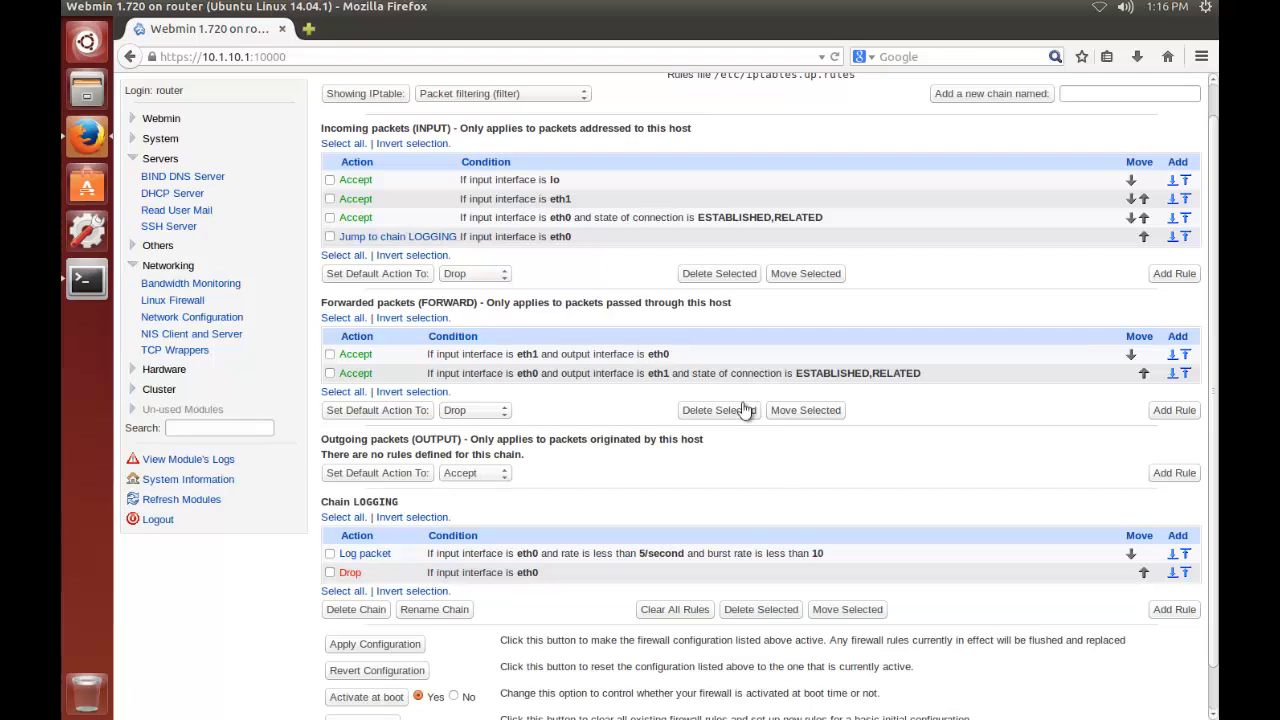
pyautogui.click(546, 96)
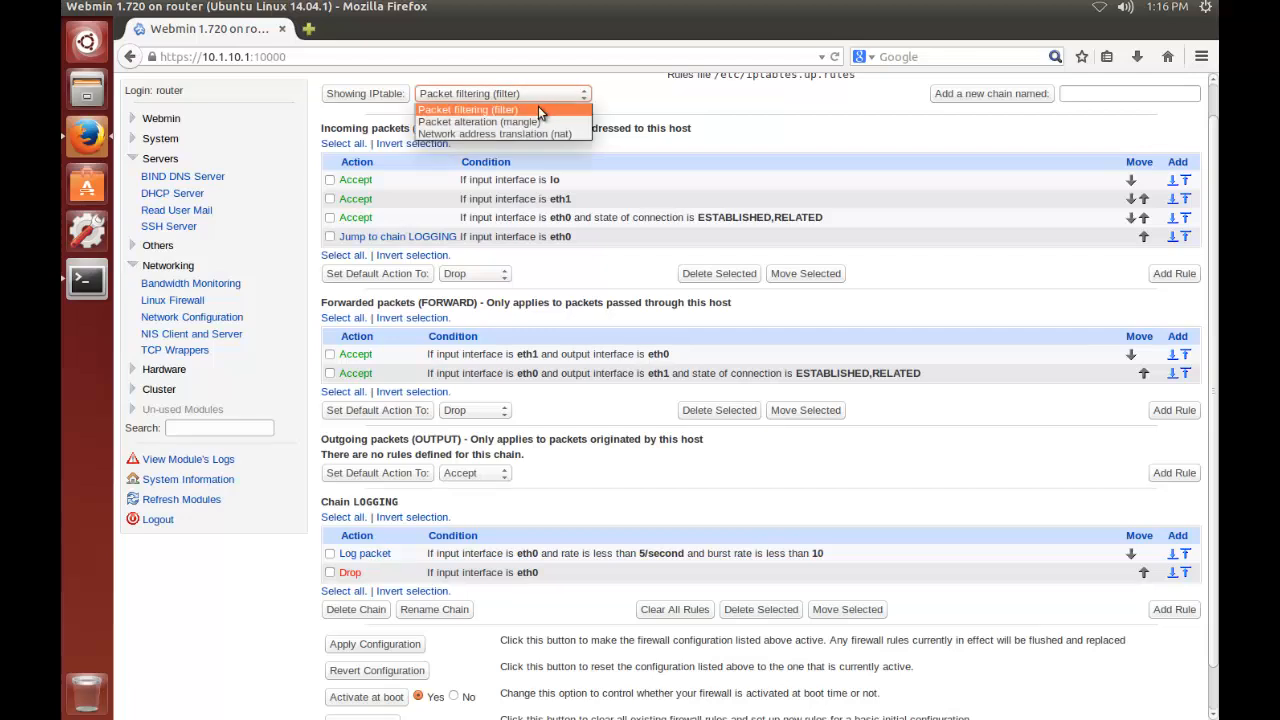
pyautogui.click(521, 134)
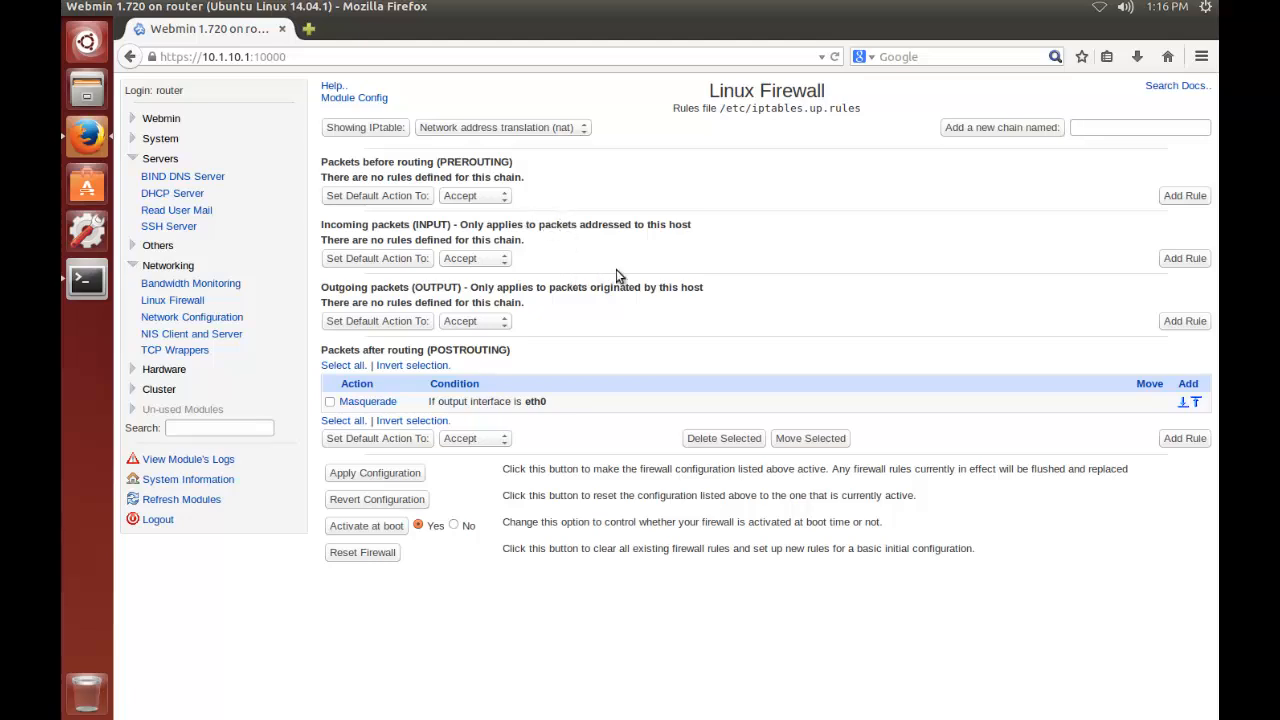
pyautogui.click(570, 132)
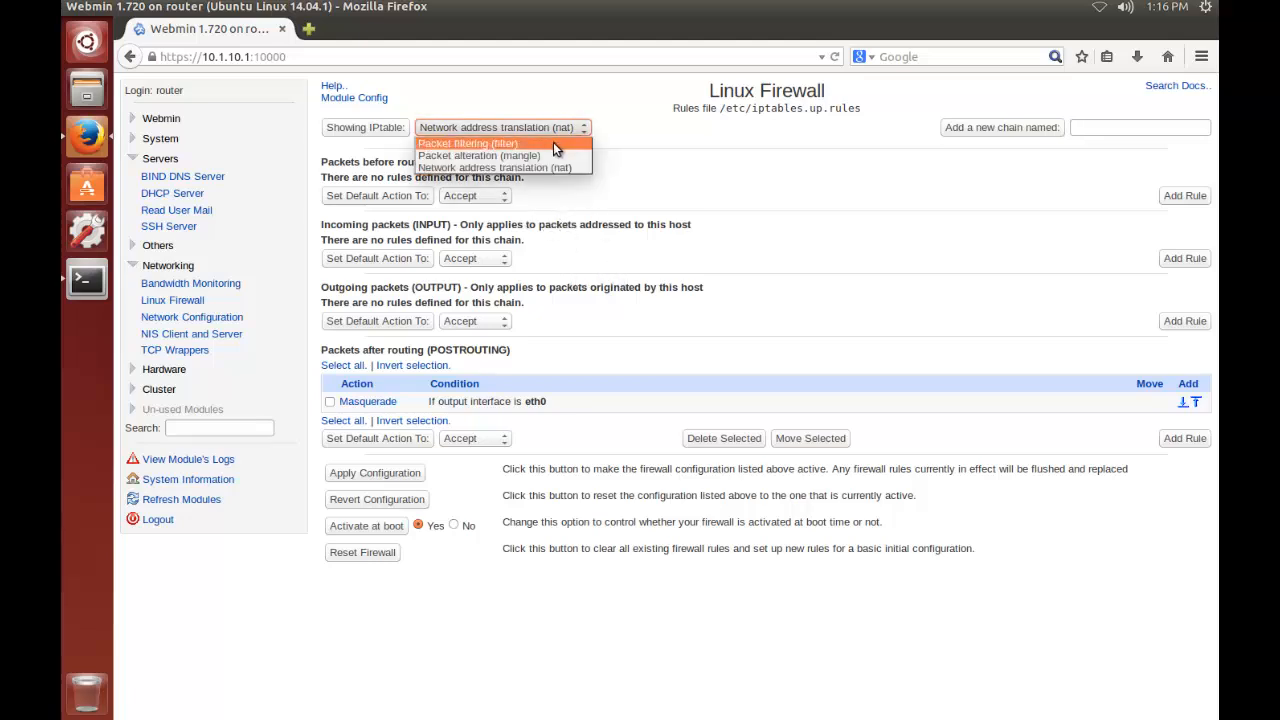
pyautogui.click(553, 142)
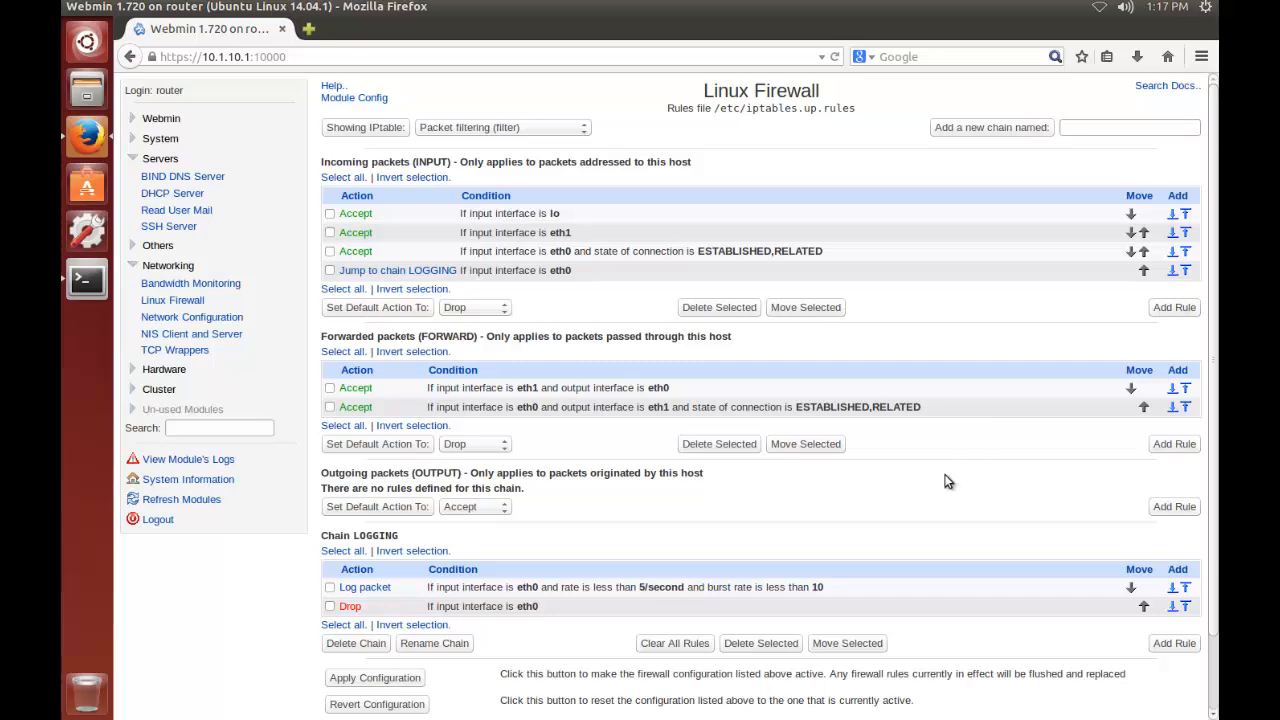
pyautogui.scroll(-2, 929, 471)
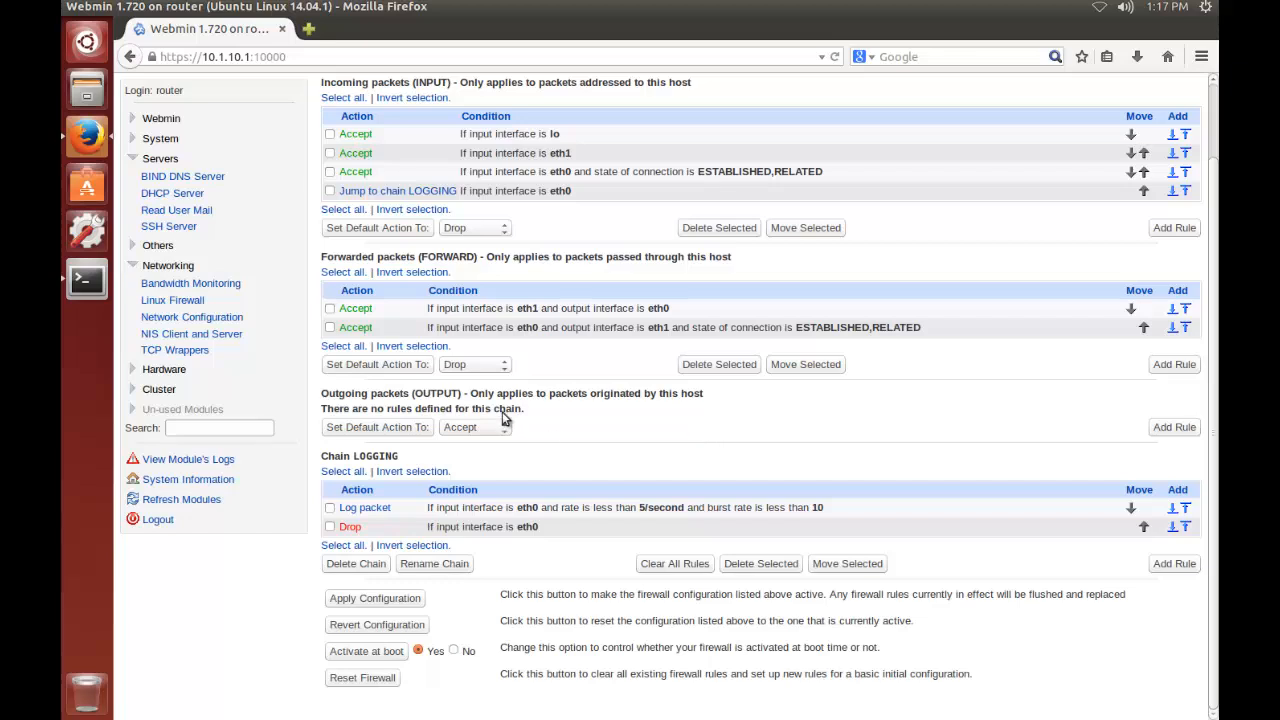
# Open the system logs and view the kernel messages output from dmesg
pyautogui.click(152, 139)
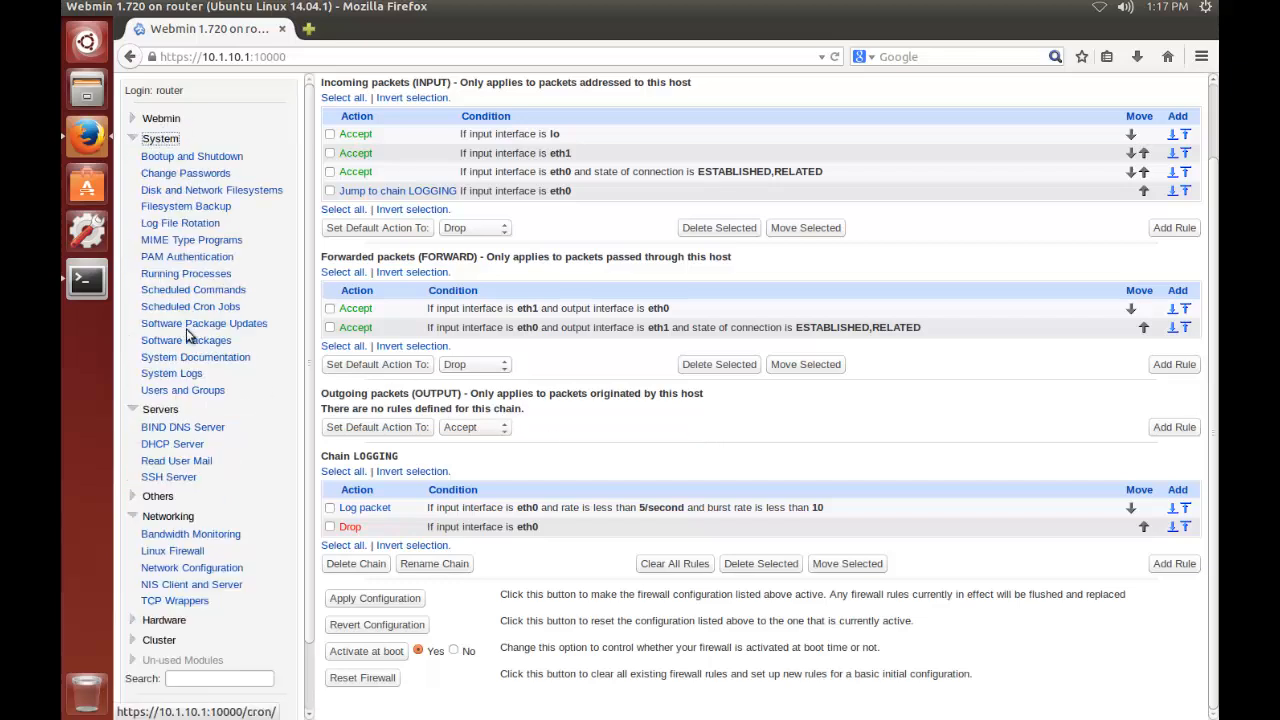
pyautogui.click(186, 374)
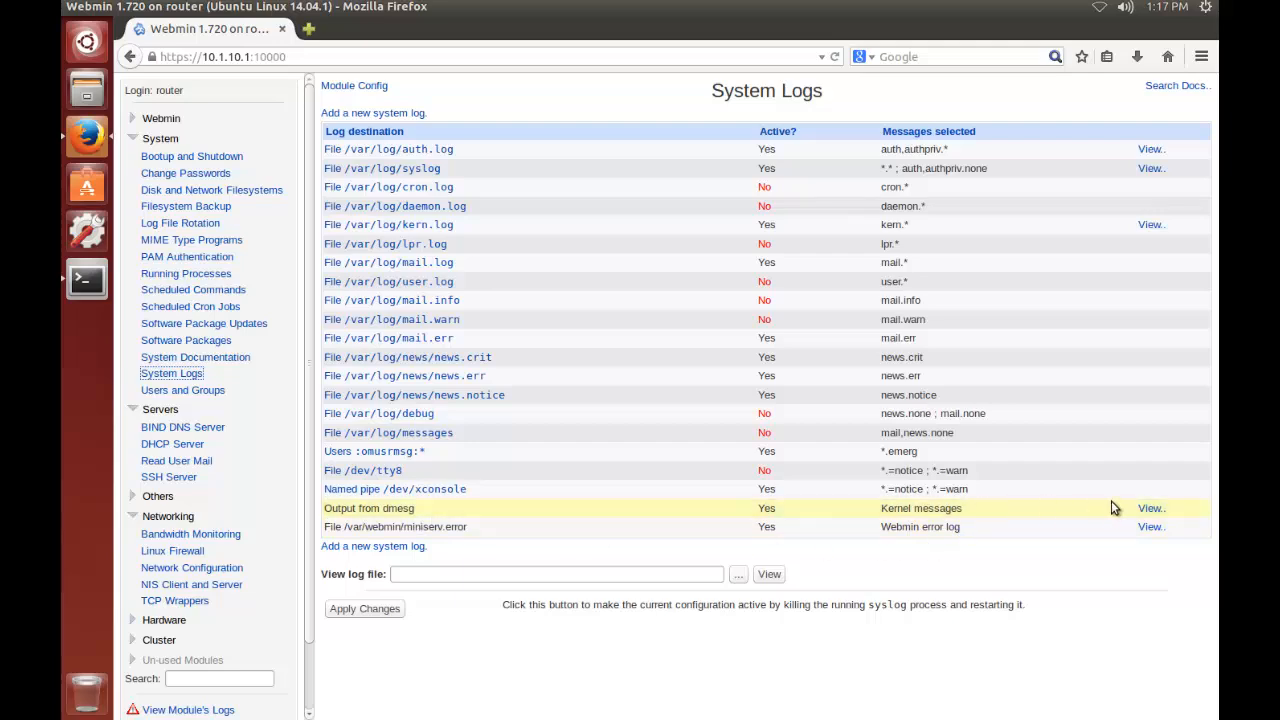
pyautogui.click(1150, 508)
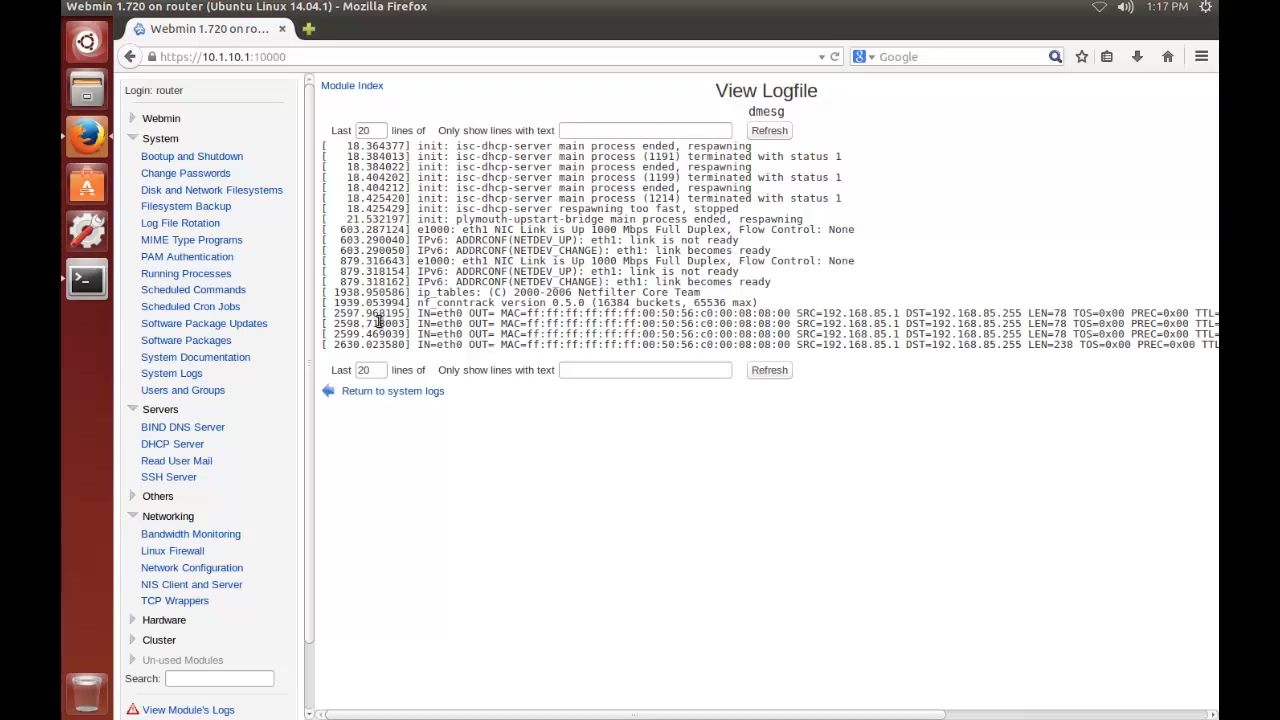
# Examine the logged eth0 packets in the dmesg output for their source and destination addresses, protocol and ports
pyautogui.moveTo(324, 314); pyautogui.dragTo(1218, 345)
pyautogui.moveTo(811, 443); pyautogui.dragTo(816, 716)
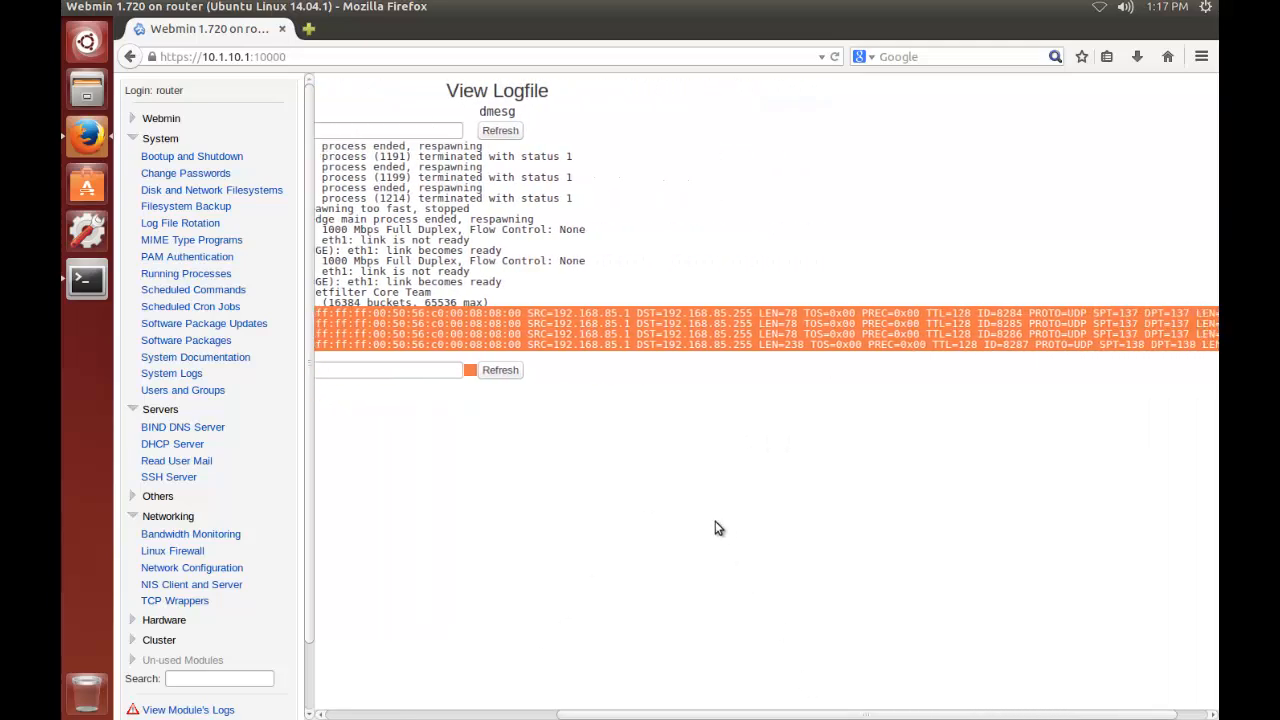
pyautogui.moveTo(628, 714); pyautogui.dragTo(669, 700)
pyautogui.click(578, 320)
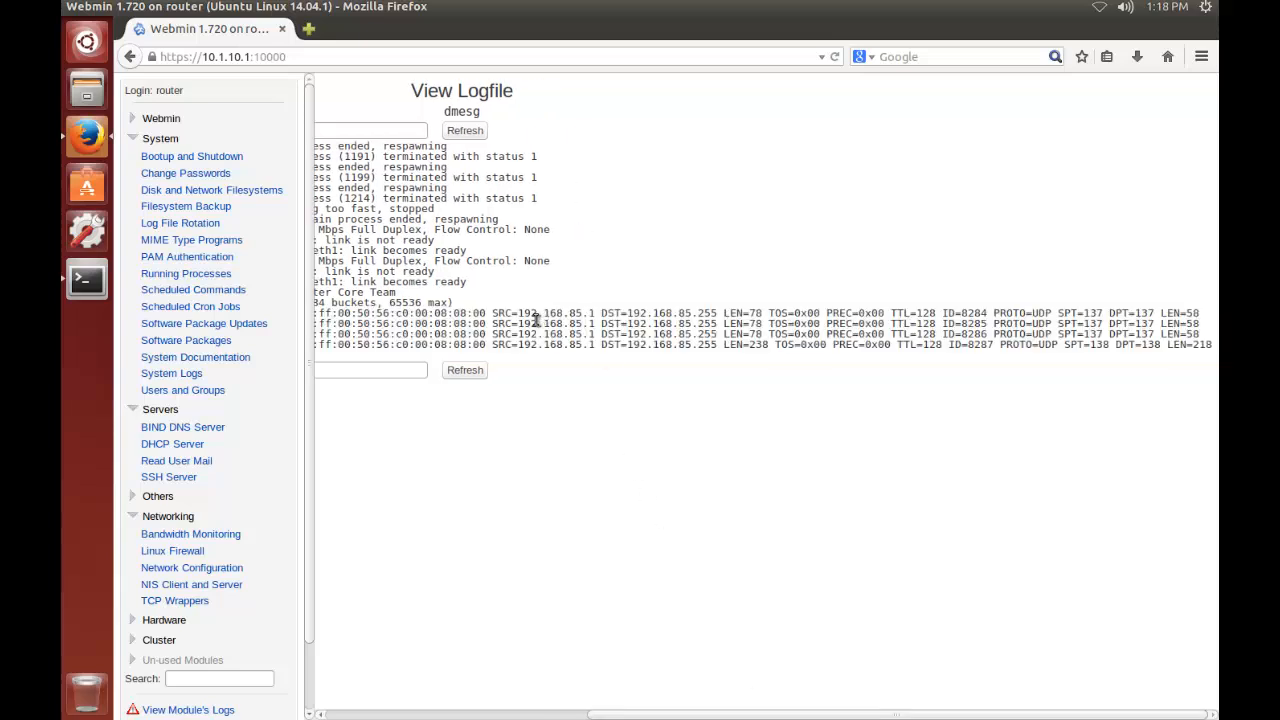
pyautogui.moveTo(519, 313); pyautogui.dragTo(597, 314)
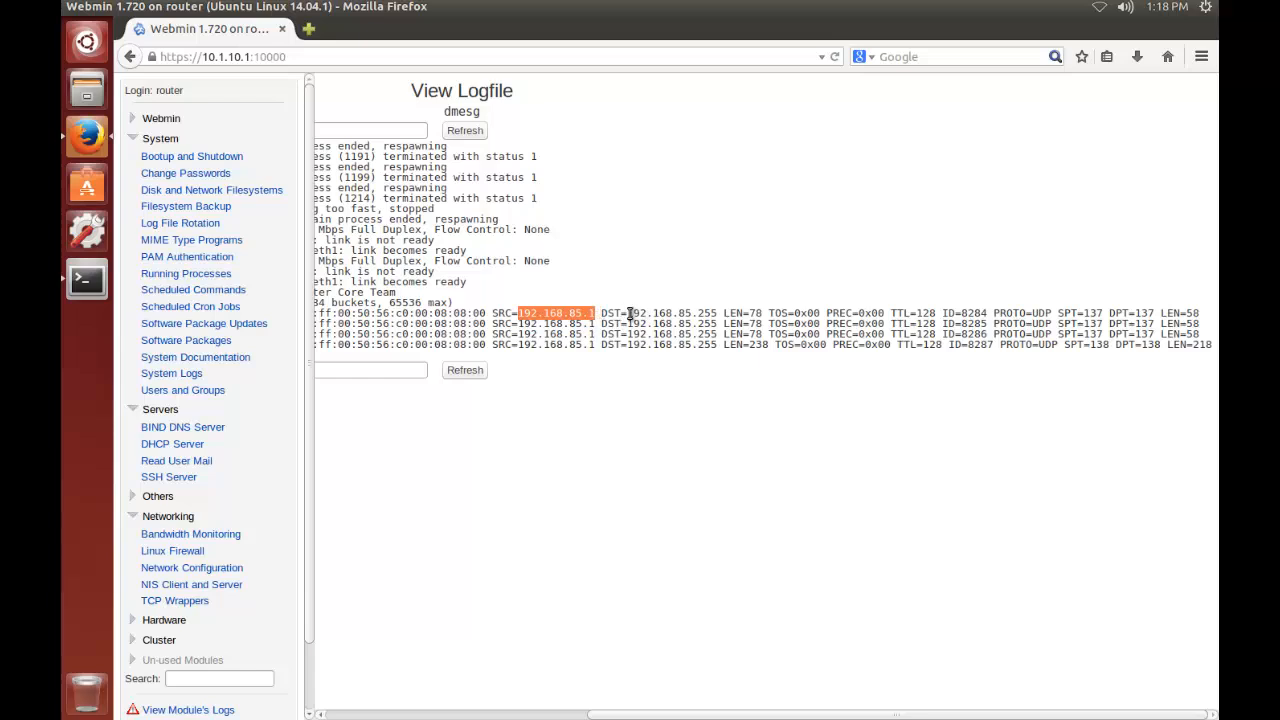
pyautogui.moveTo(622, 313); pyautogui.dragTo(712, 314)
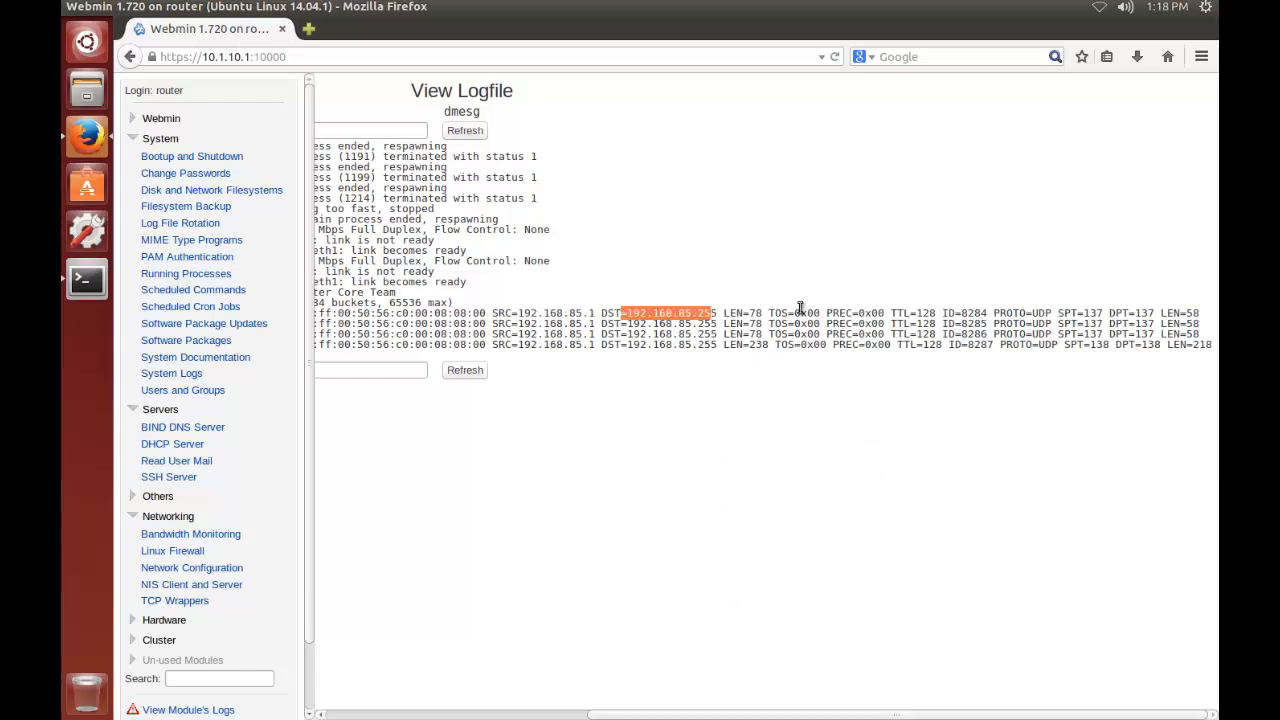
pyautogui.click(1022, 316)
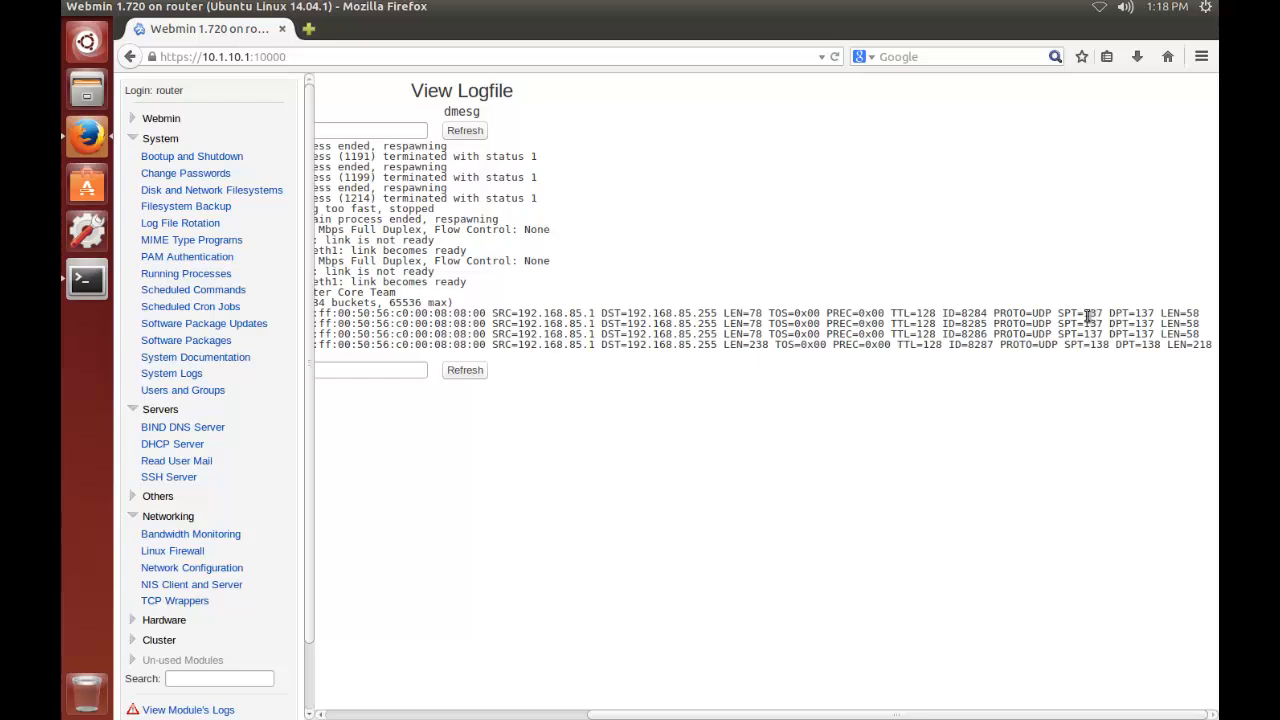
# Check the source and destination port fields of the logged UDP packets in the dmesg output
pyautogui.moveTo(1086, 314); pyautogui.dragTo(1111, 348)
pyautogui.click(1111, 348)
pyautogui.moveTo(1127, 343); pyautogui.dragTo(1085, 312)
pyautogui.click(1045, 312)
pyautogui.click(519, 714)
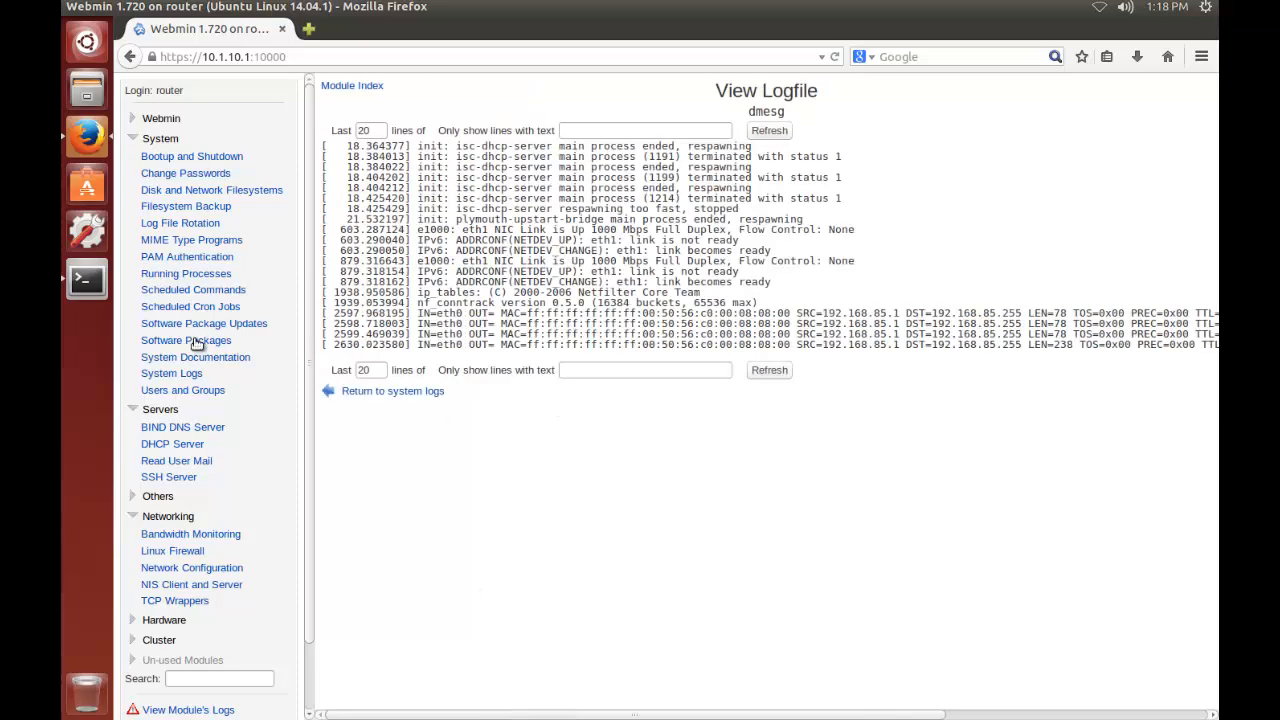
# View the /var/log/syslog file and the /var/log/auth.log file from the system logs list
pyautogui.click(166, 373)
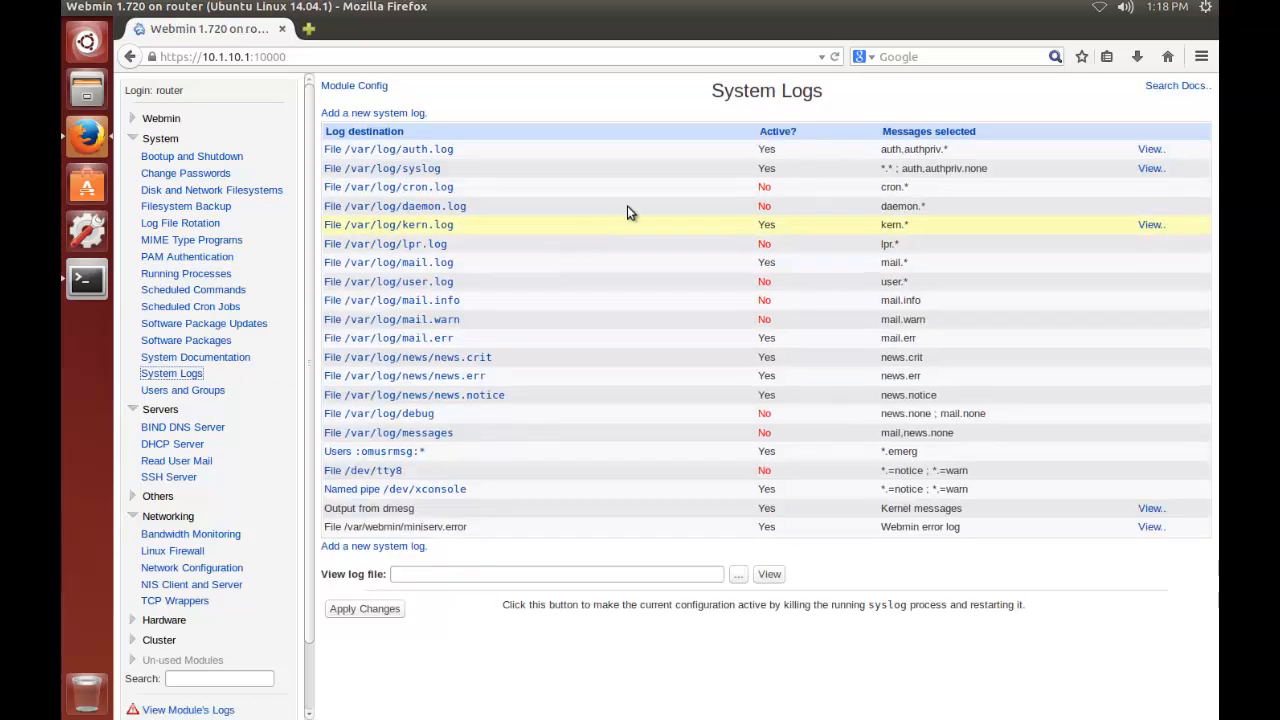
pyautogui.click(1152, 169)
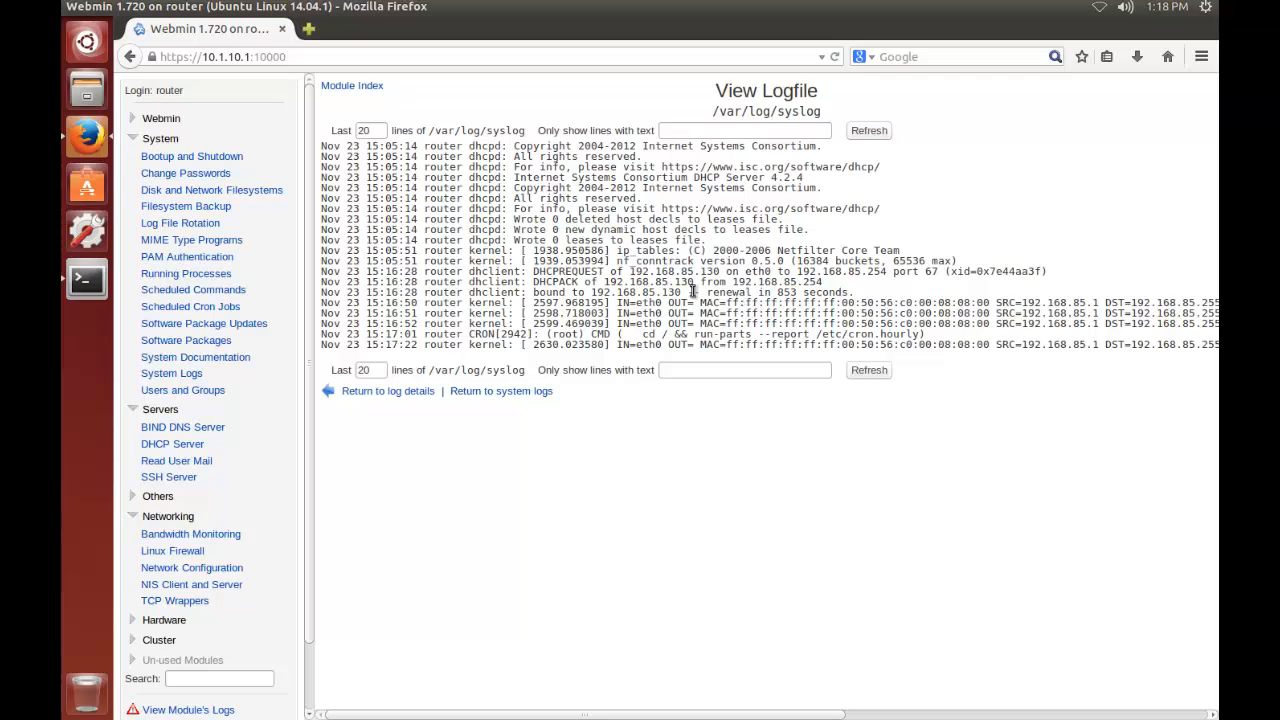
pyautogui.click(186, 376)
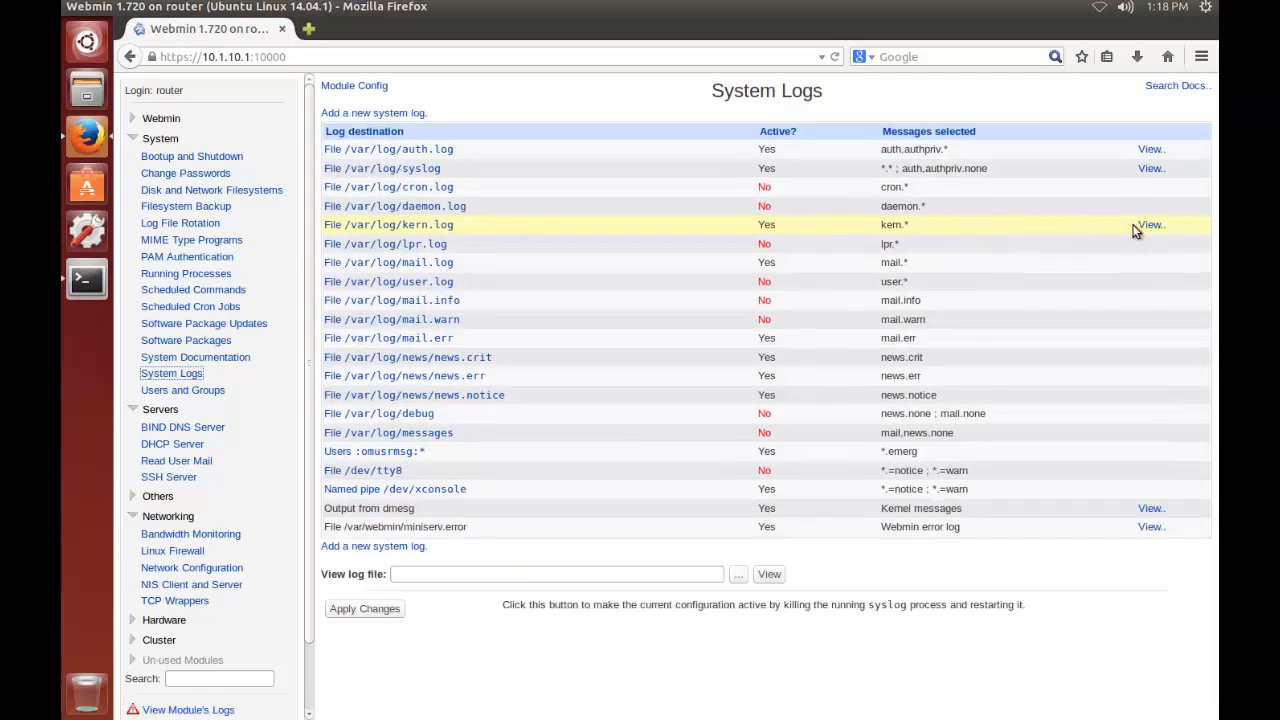
pyautogui.click(1145, 152)
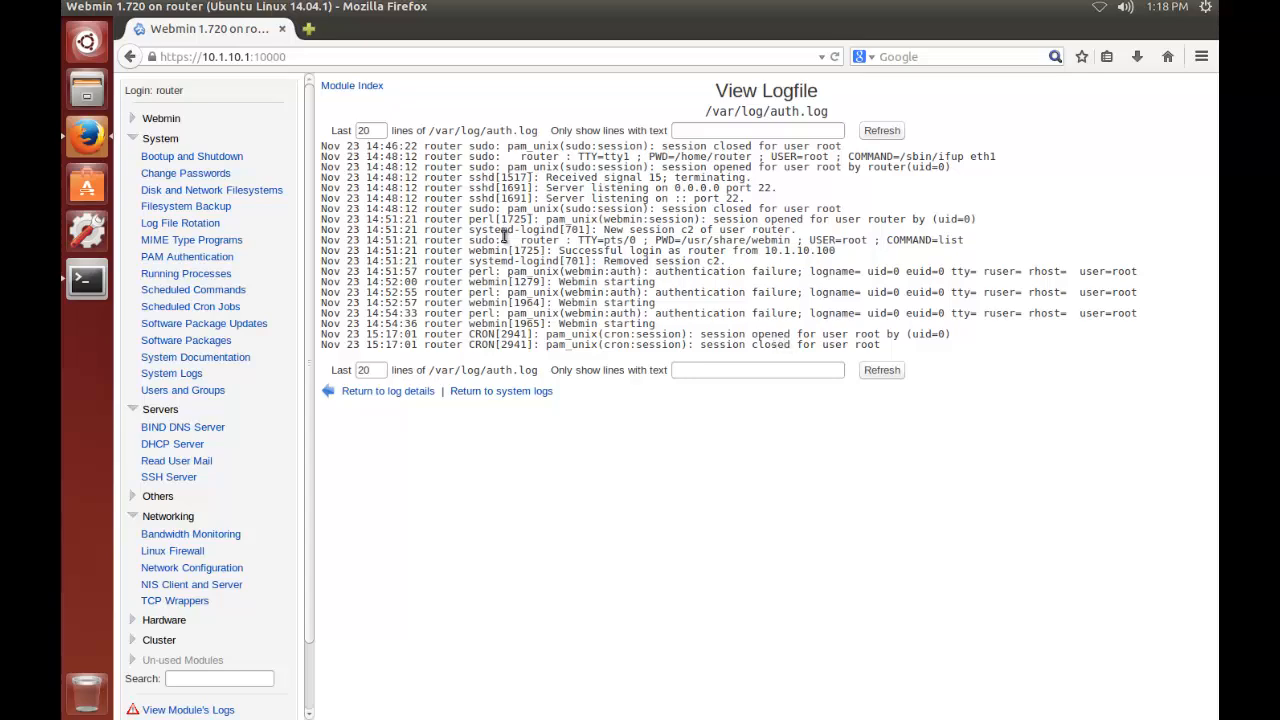
# Show the last 200 lines of /var/log/auth.log and review its sudo command, session and authentication entries
pyautogui.click(372, 131)
pyautogui.write('0')
pyautogui.press('Return')
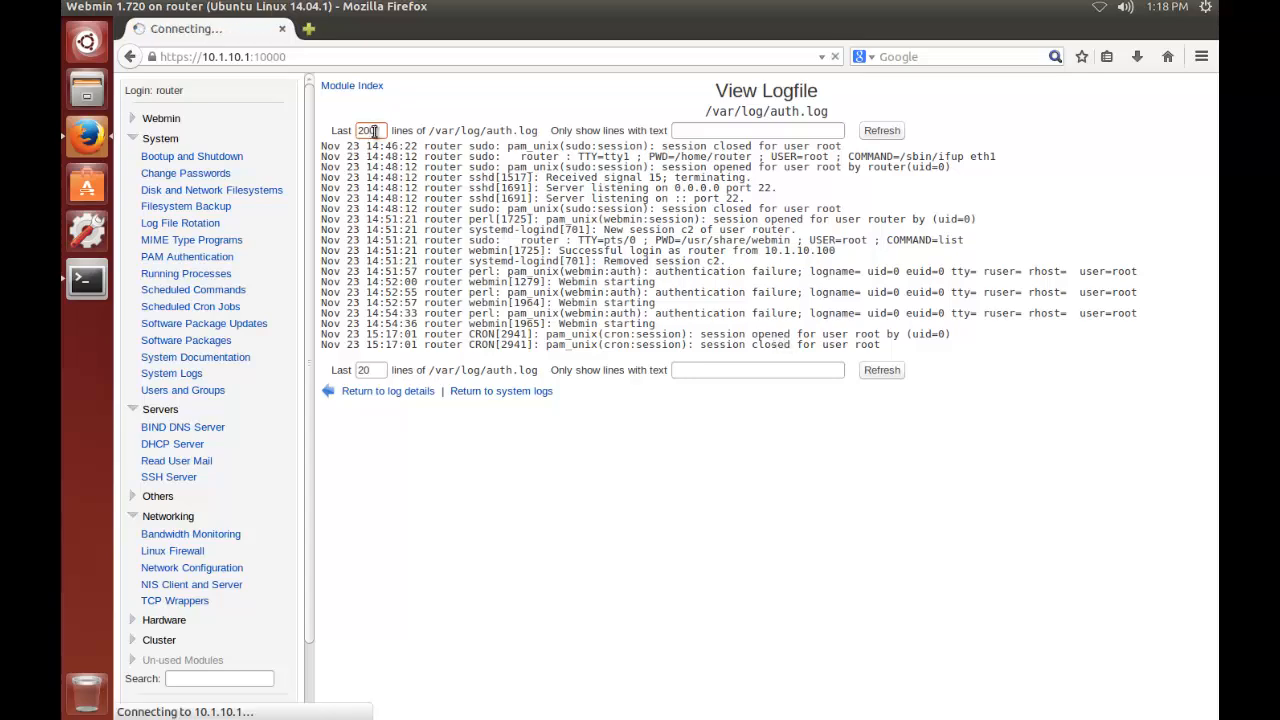
pyautogui.scroll(-2, 689, 321)
pyautogui.scroll(-6, 689, 321)
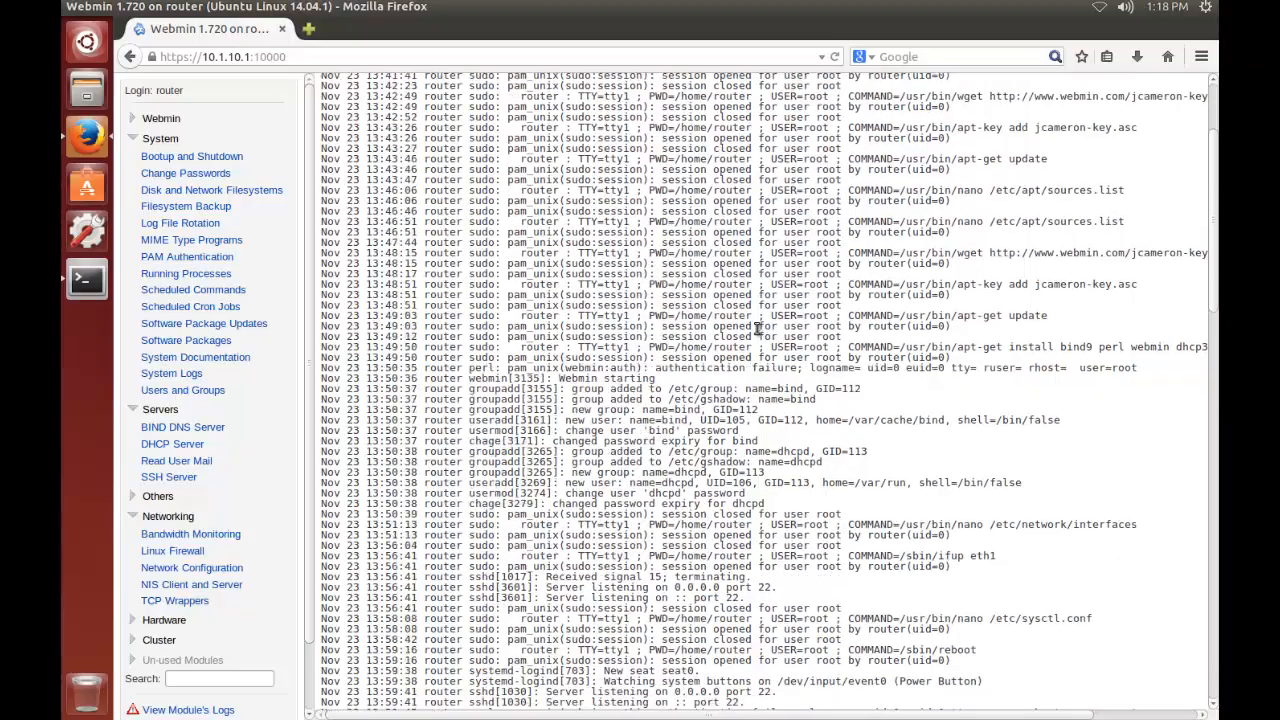
pyautogui.scroll(-5, 742, 313)
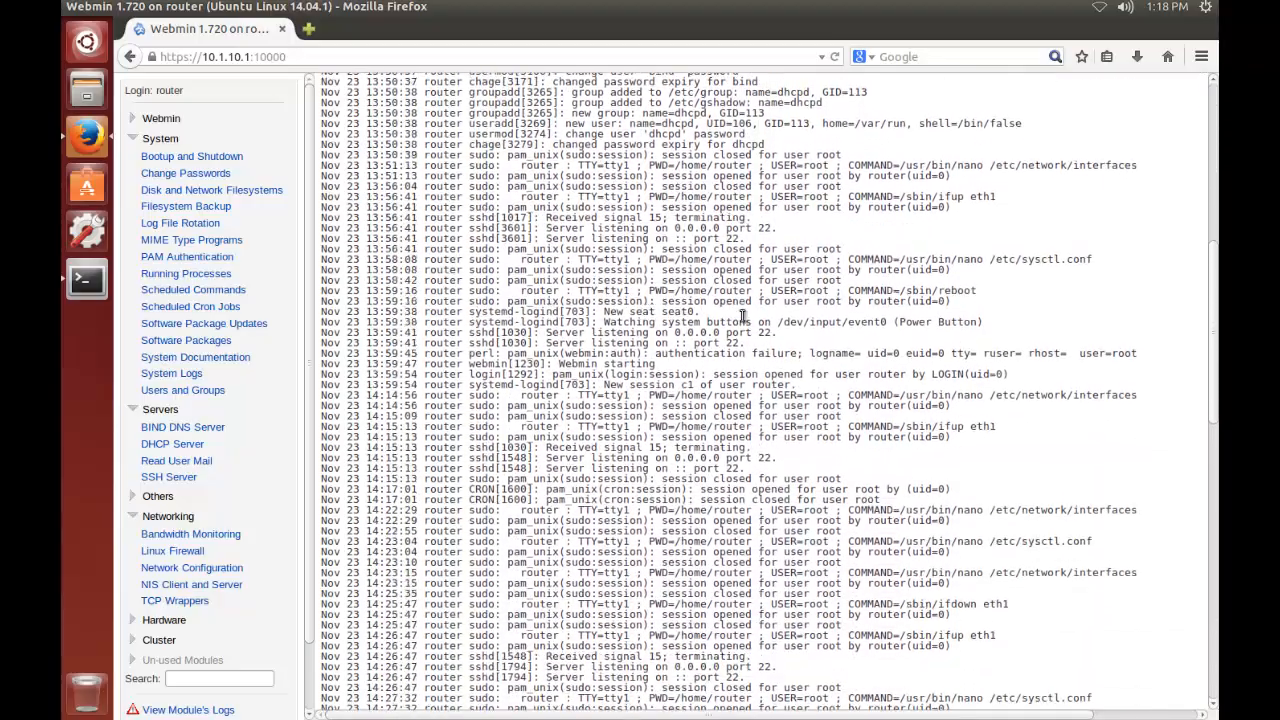
pyautogui.scroll(-7, 742, 313)
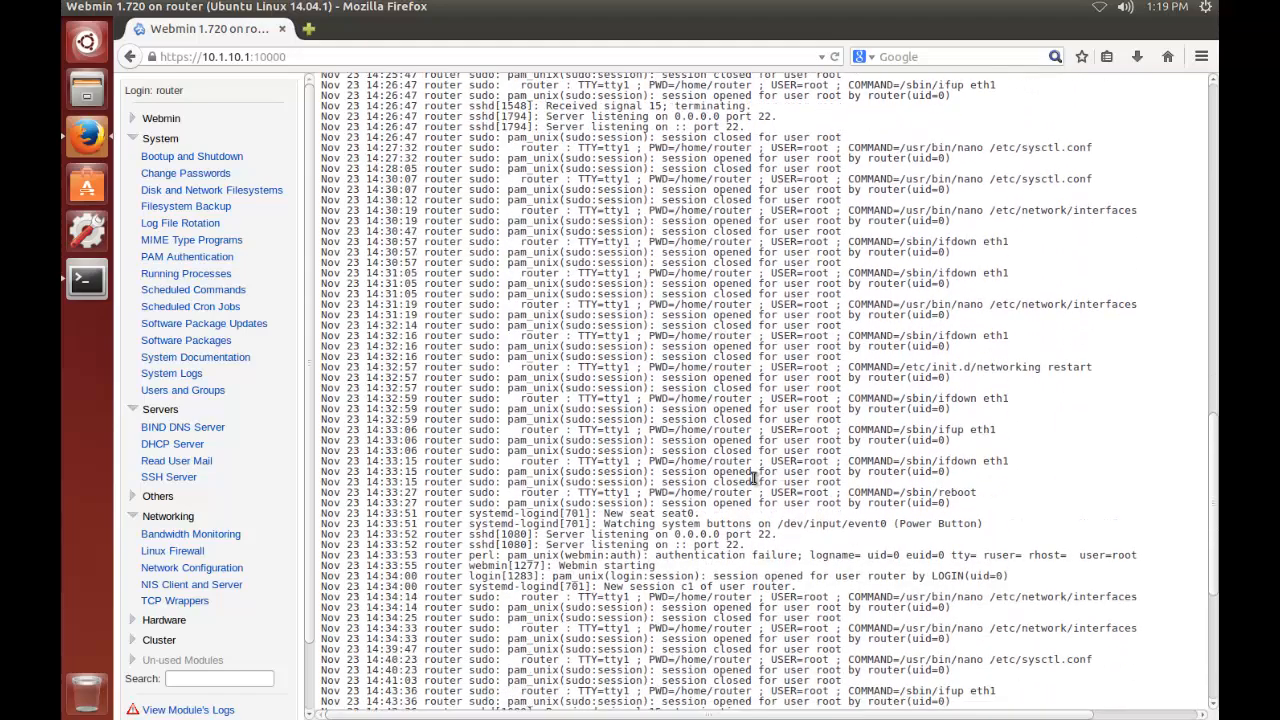
pyautogui.scroll(-6, 758, 480)
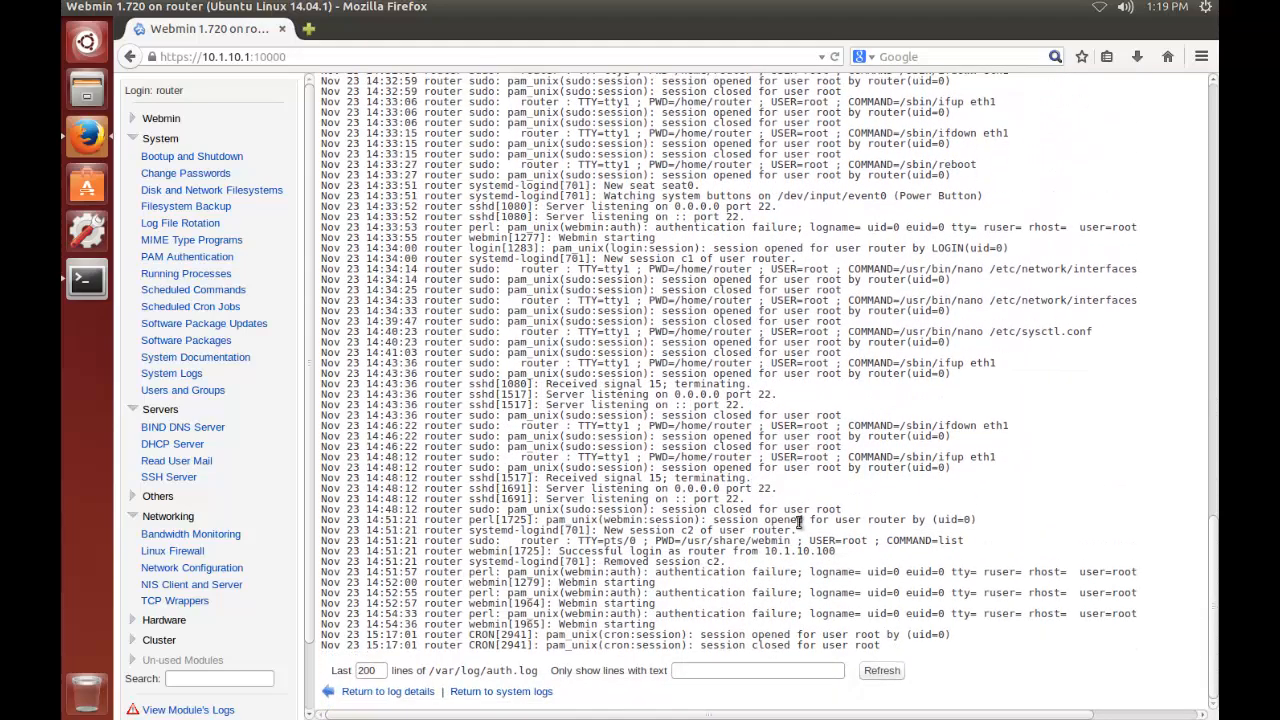
# Return to the system logs list and collapse the System, Servers and Networking module categories
pyautogui.click(176, 374)
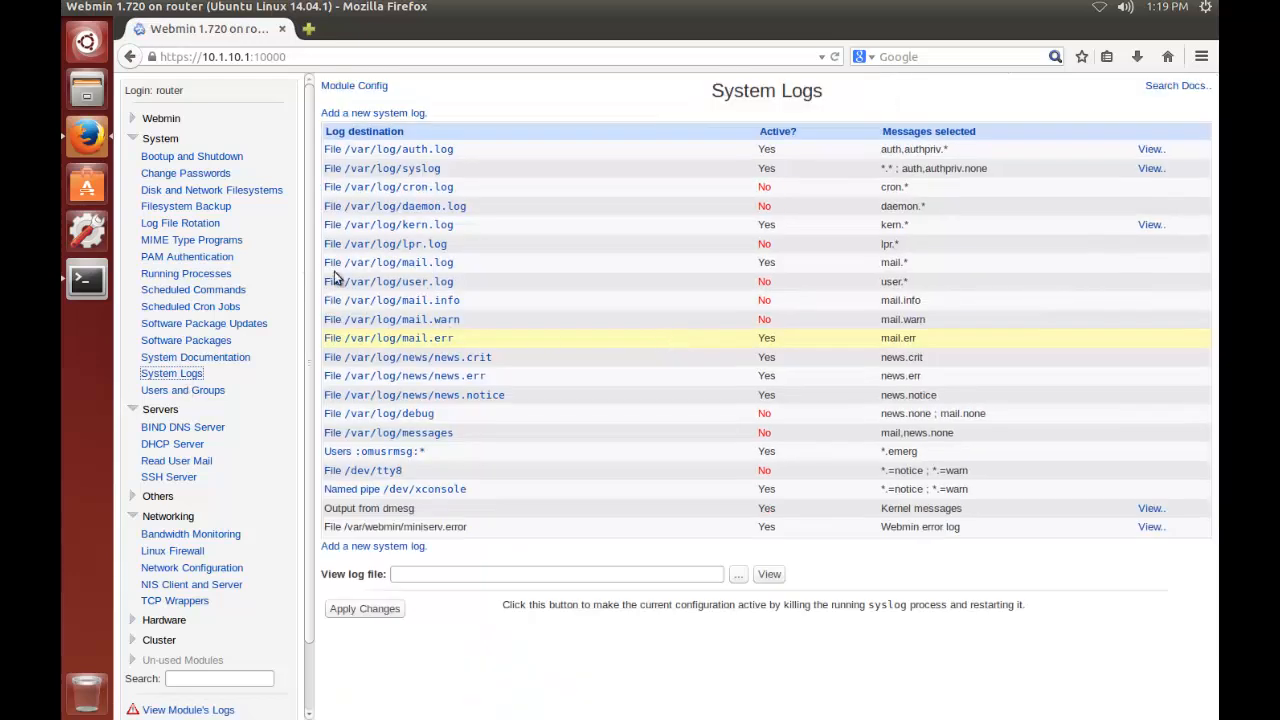
pyautogui.click(138, 141)
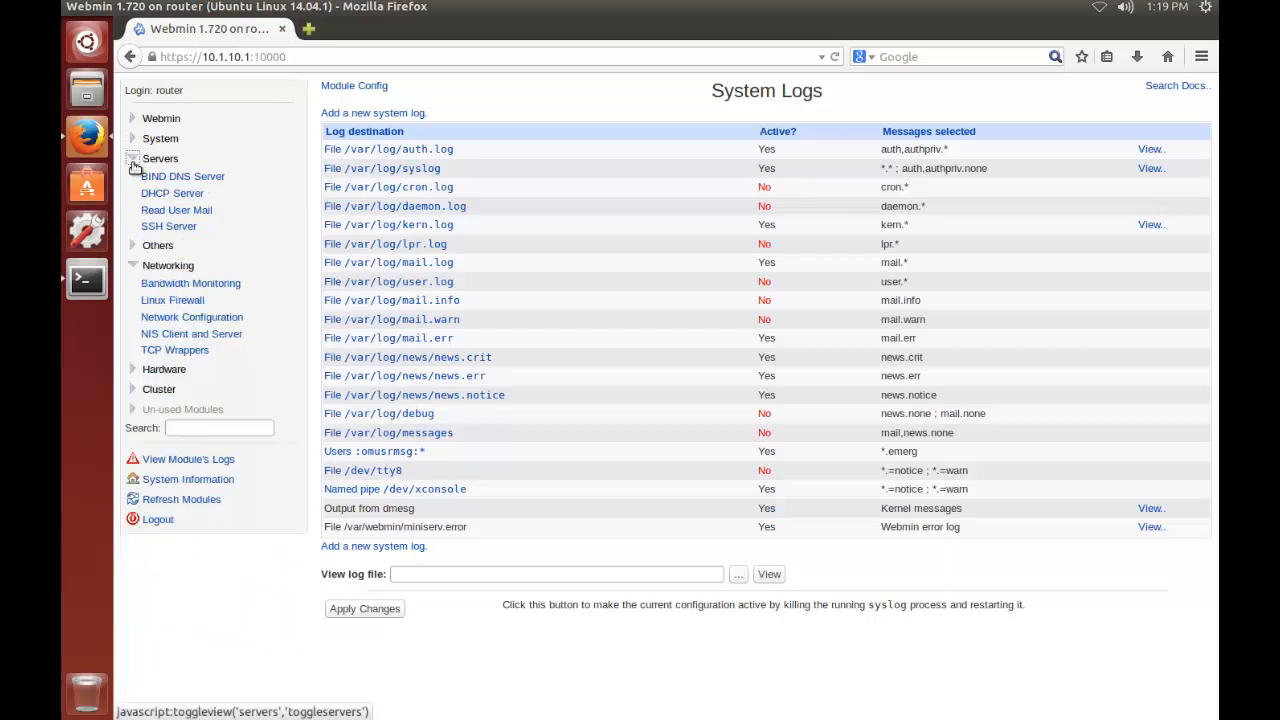
pyautogui.click(139, 160)
pyautogui.click(140, 198)
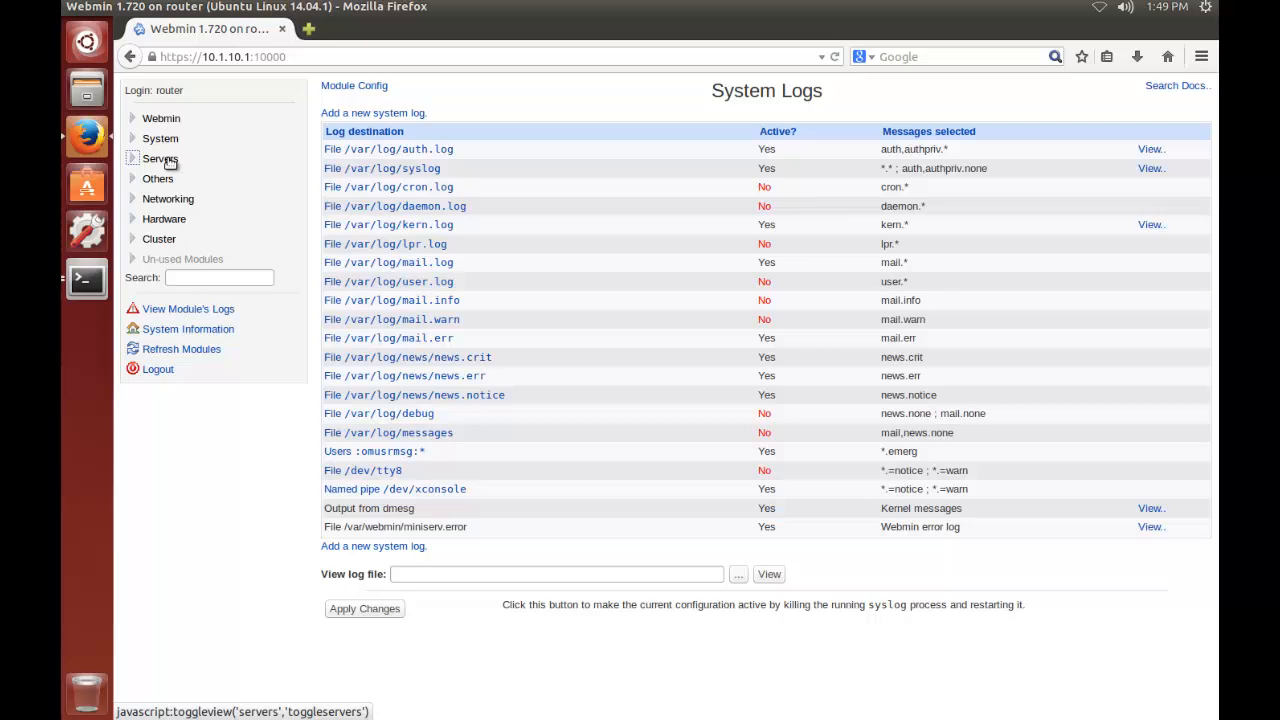
# Expand the Un-used Modules category, look through the modules it offers, and collapse it again
pyautogui.click(138, 259)
pyautogui.scroll(-1, 276, 337)
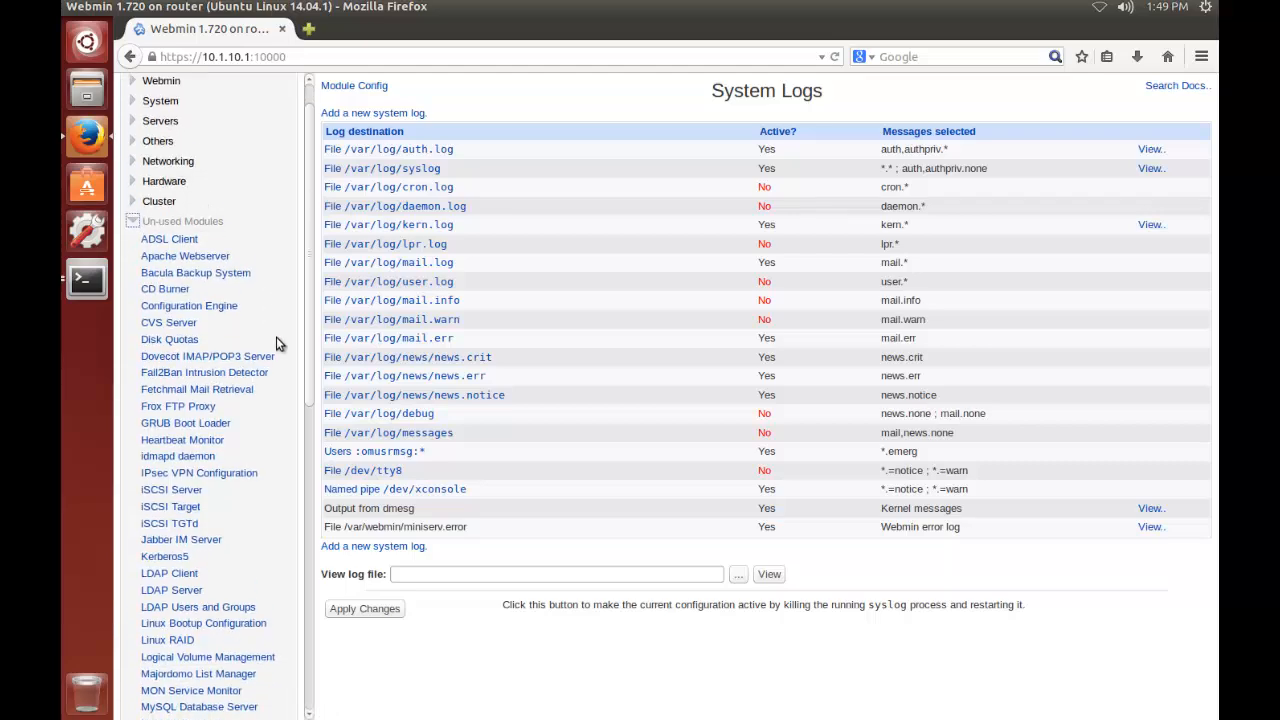
pyautogui.scroll(-2, 276, 337)
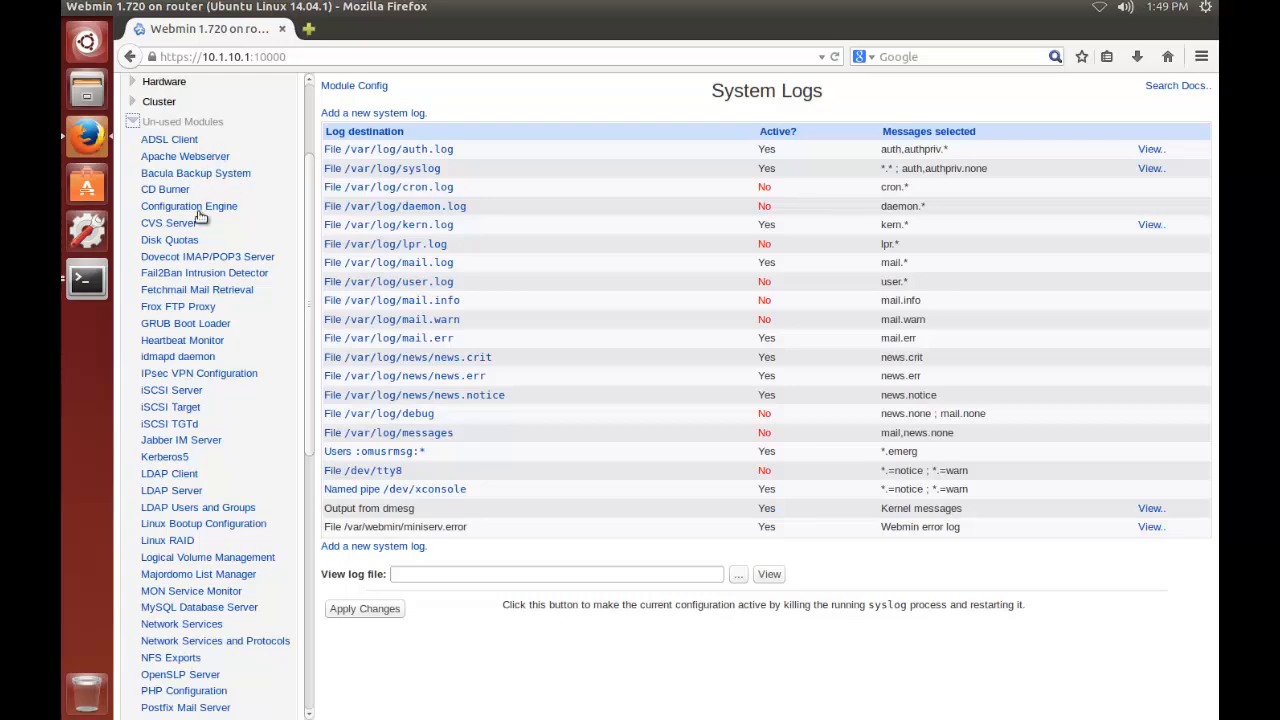
pyautogui.scroll(-2, 249, 369)
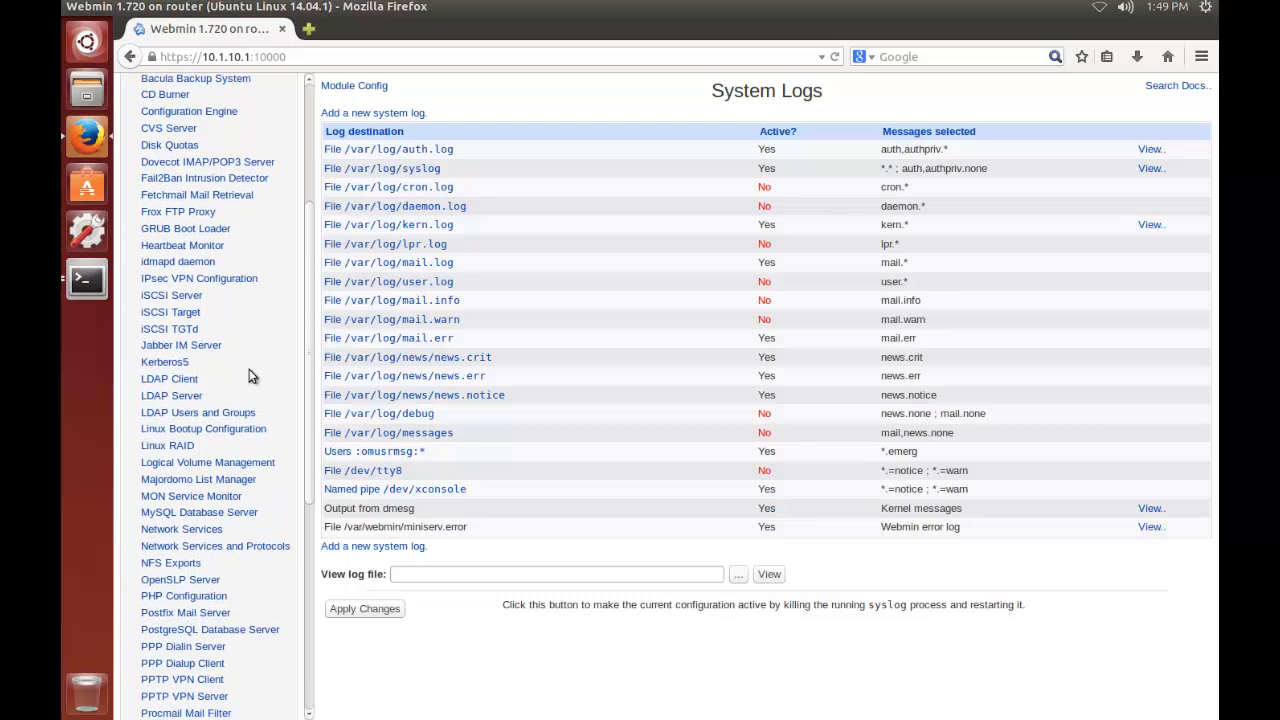
pyautogui.scroll(-2, 250, 370)
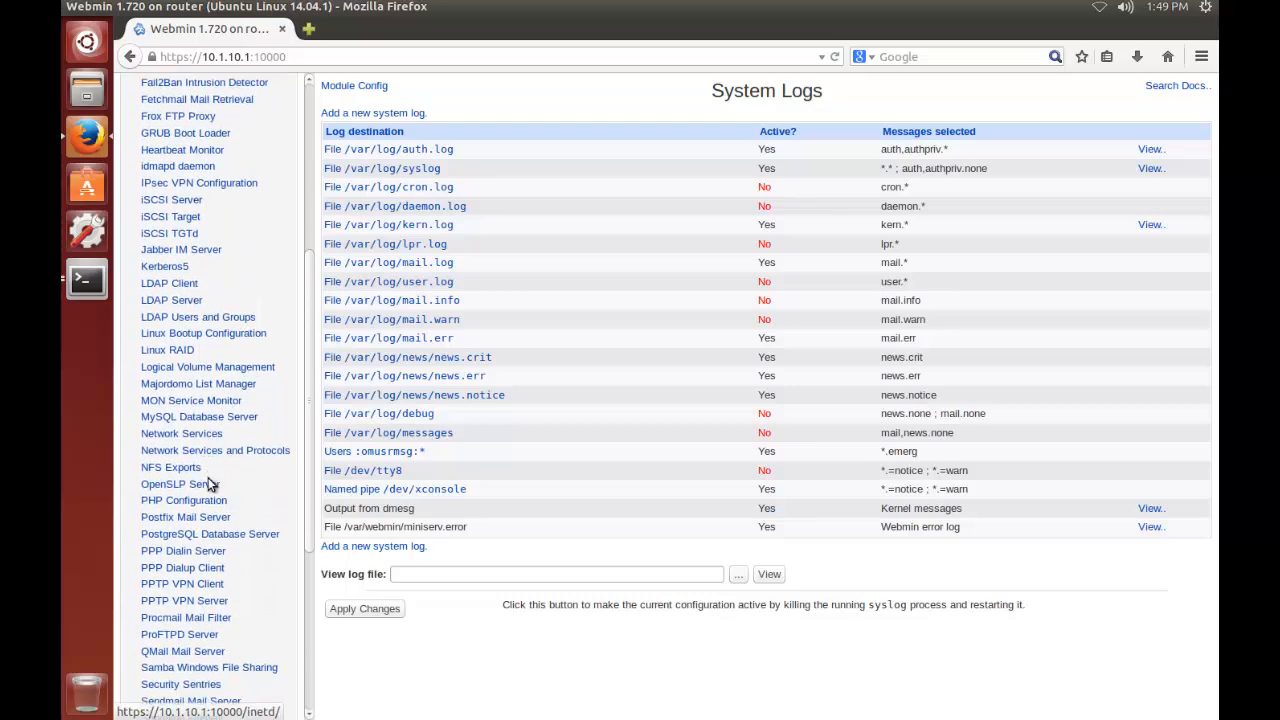
pyautogui.scroll(-2, 210, 485)
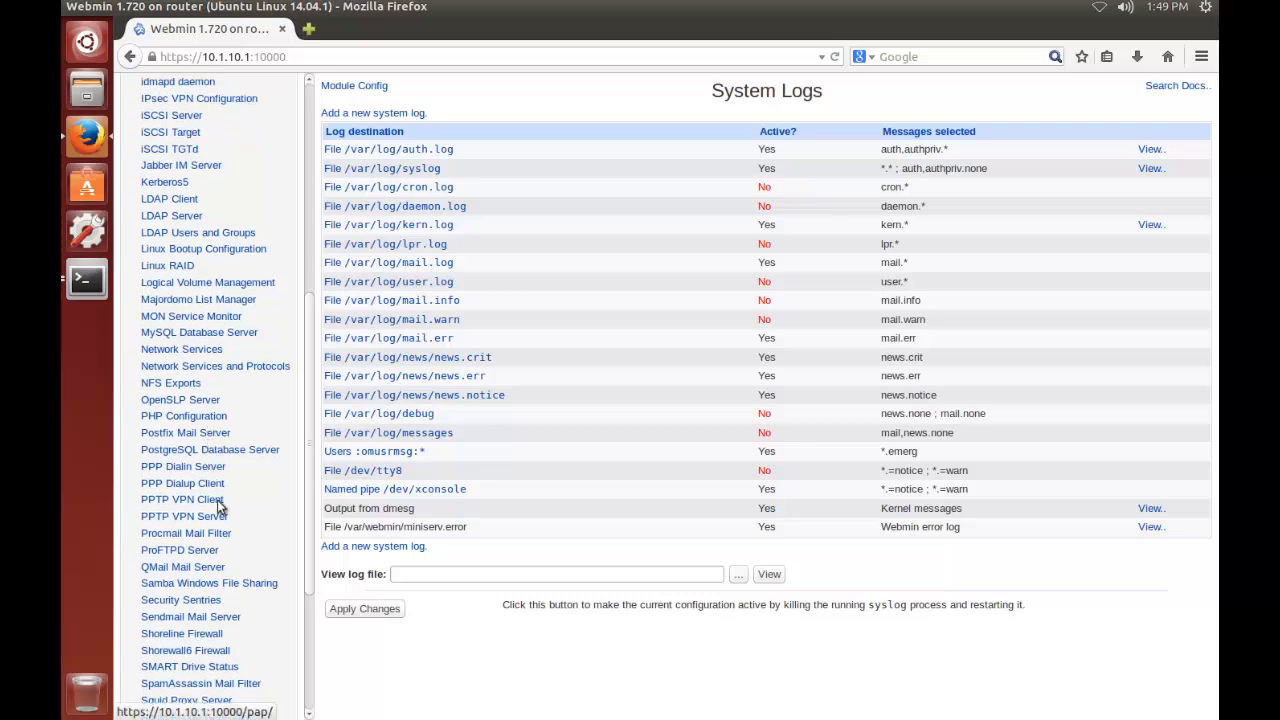
pyautogui.scroll(-3, 205, 540)
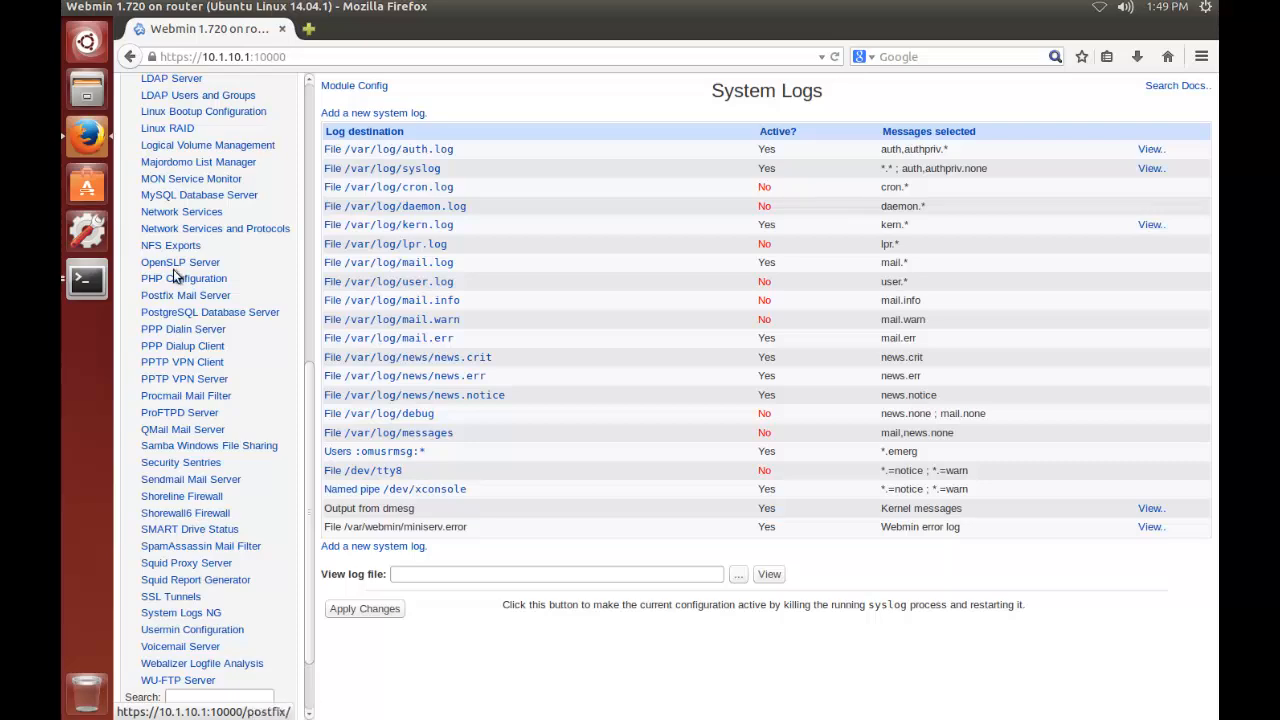
pyautogui.scroll(10, 168, 236)
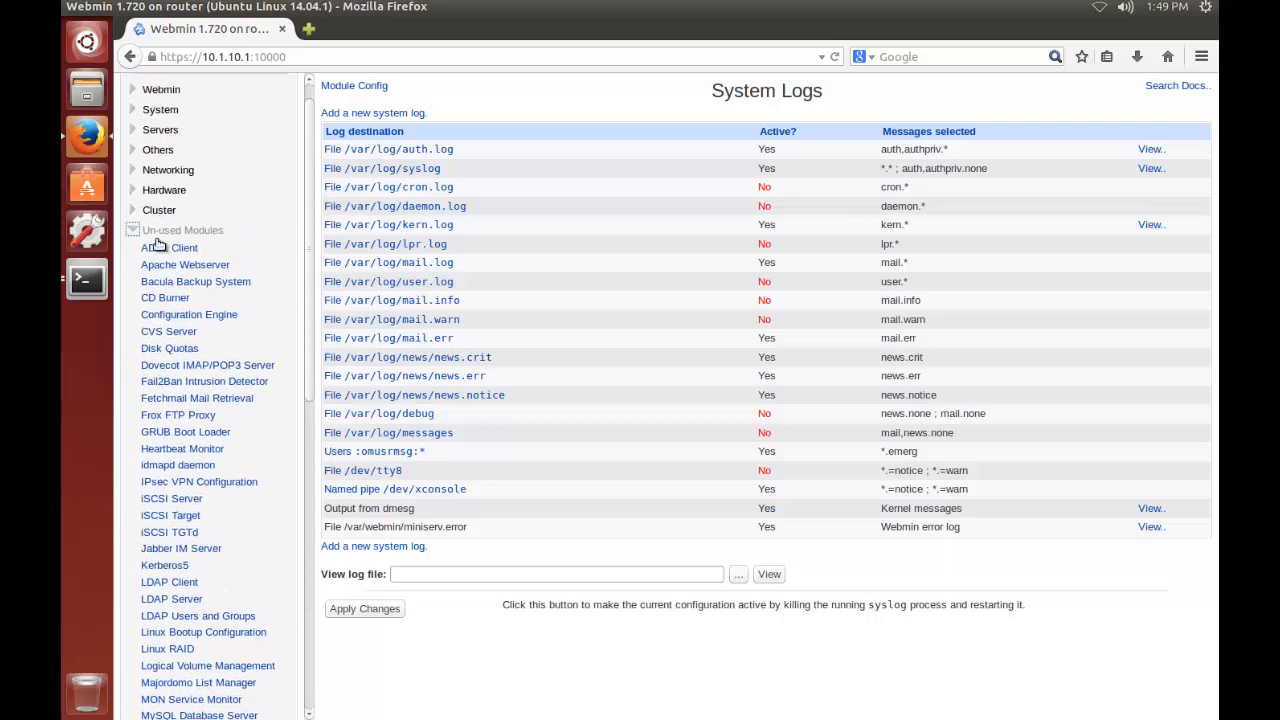
pyautogui.click(160, 233)
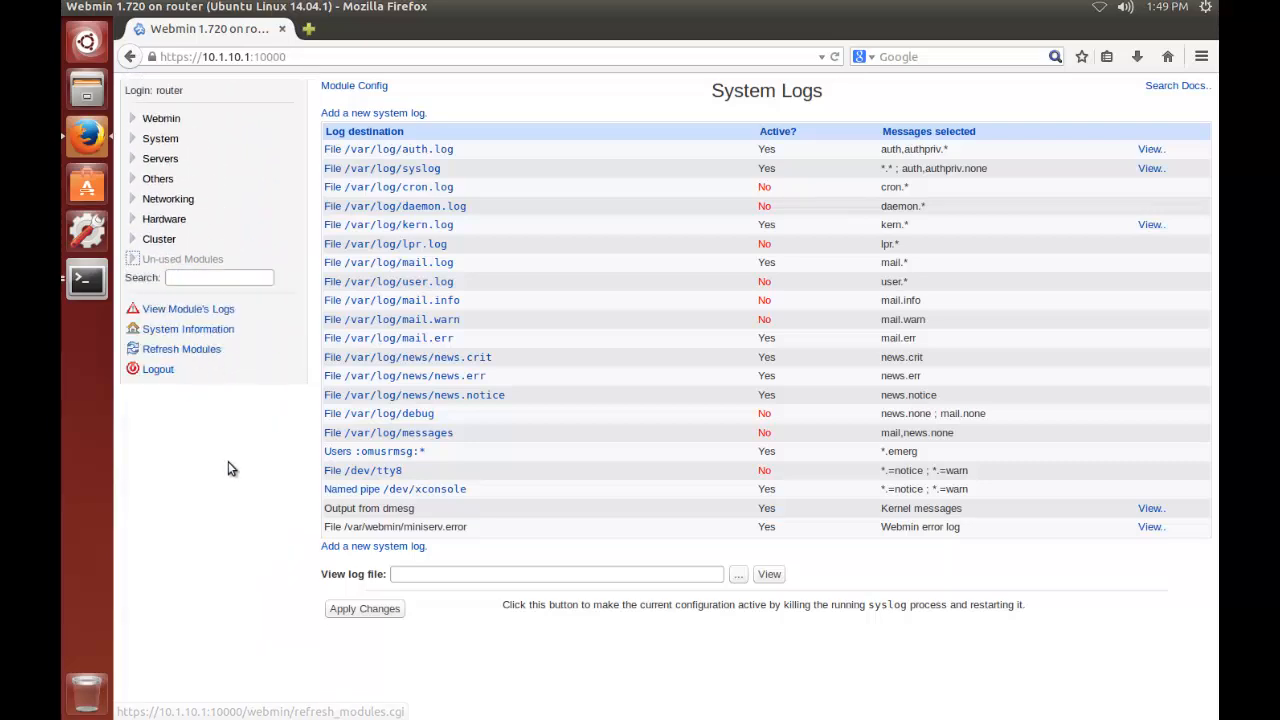